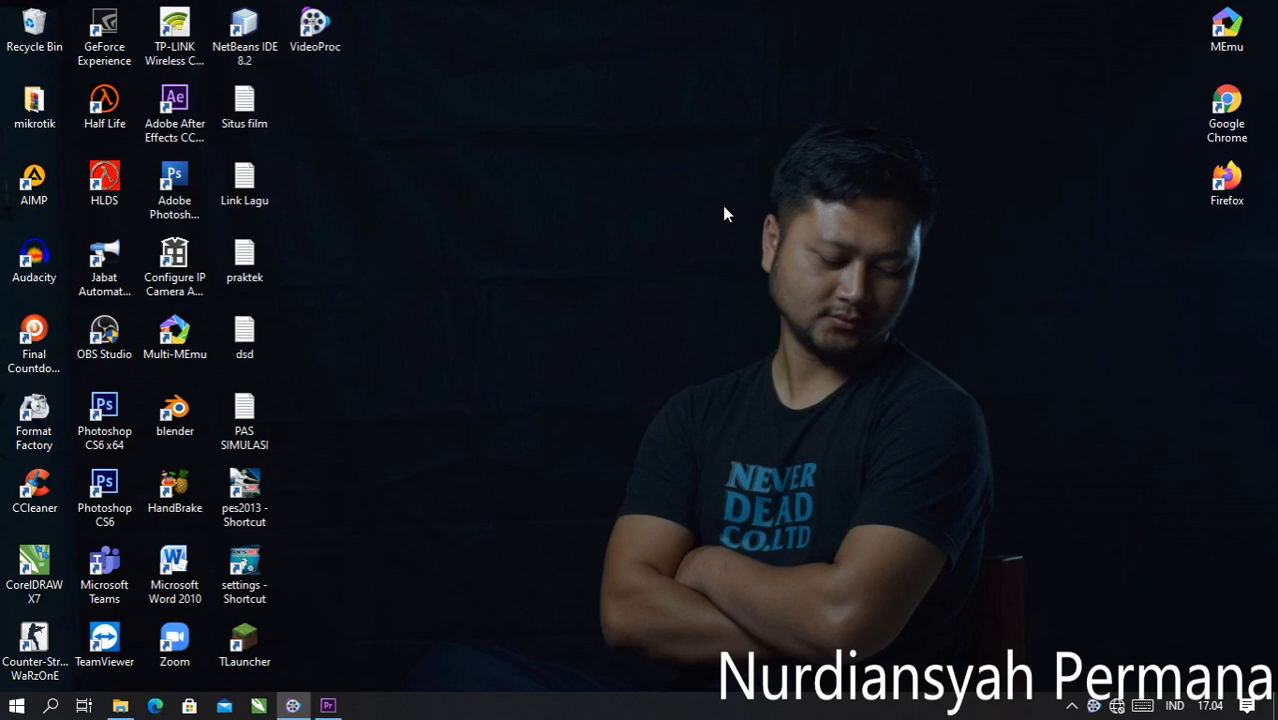
Step: Add the Keindahan Alam and Kota background videos from the Video Background folder to the Premiere Pro timeline, keeping the existing sequence settings
{"action": "left_click", "coordinate": [328, 705]}
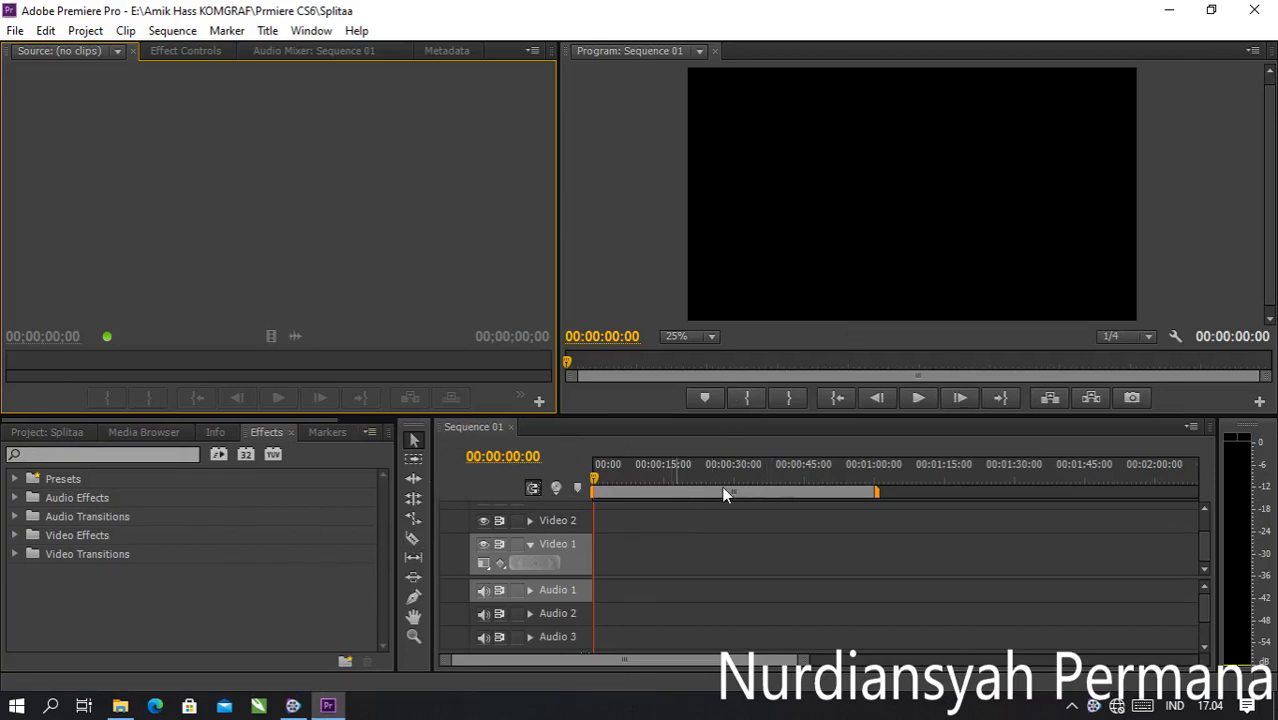
{"action": "left_click", "coordinate": [119, 706]}
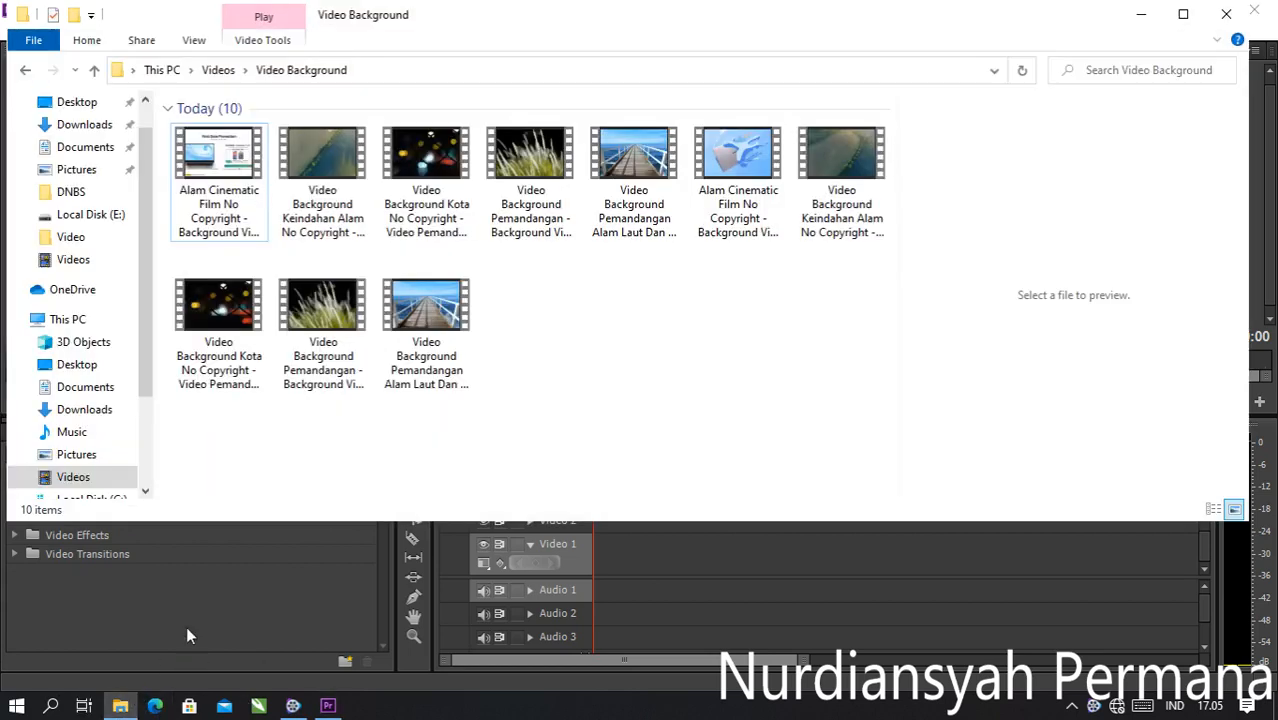
{"action": "left_click", "coordinate": [873, 160]}
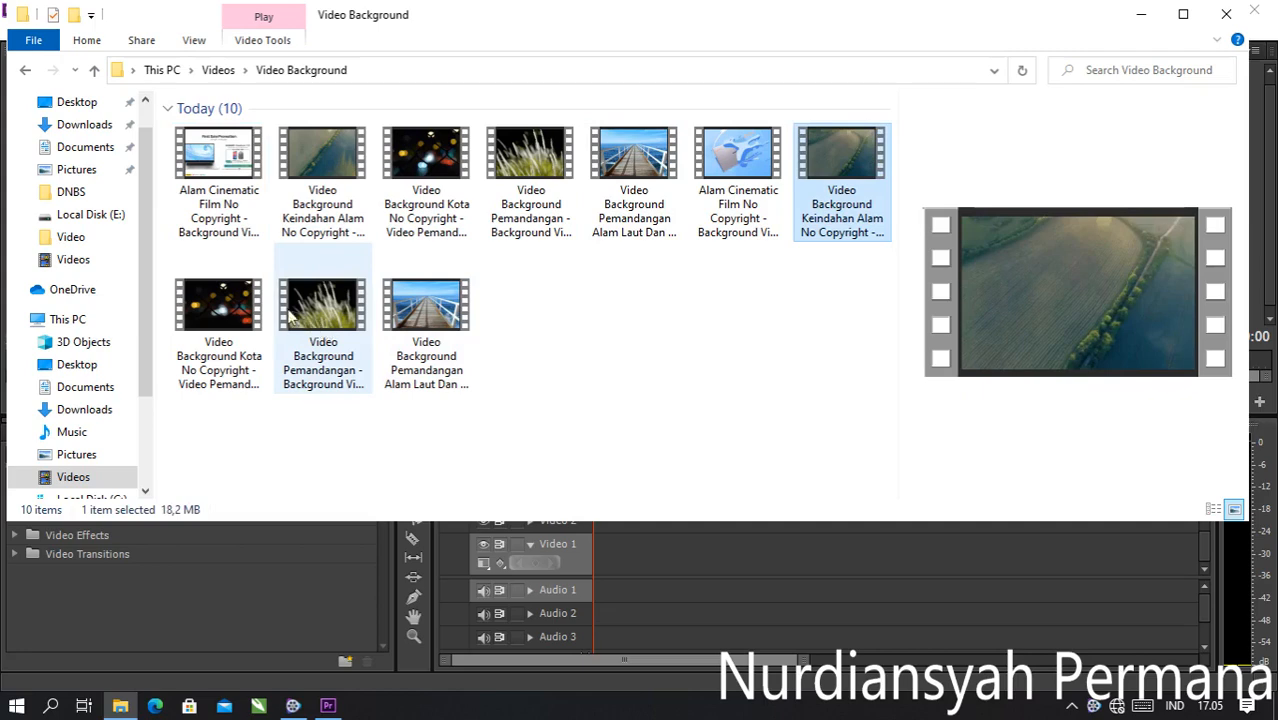
{"action": "left_click", "coordinate": [233, 311], "text": "ctrl"}
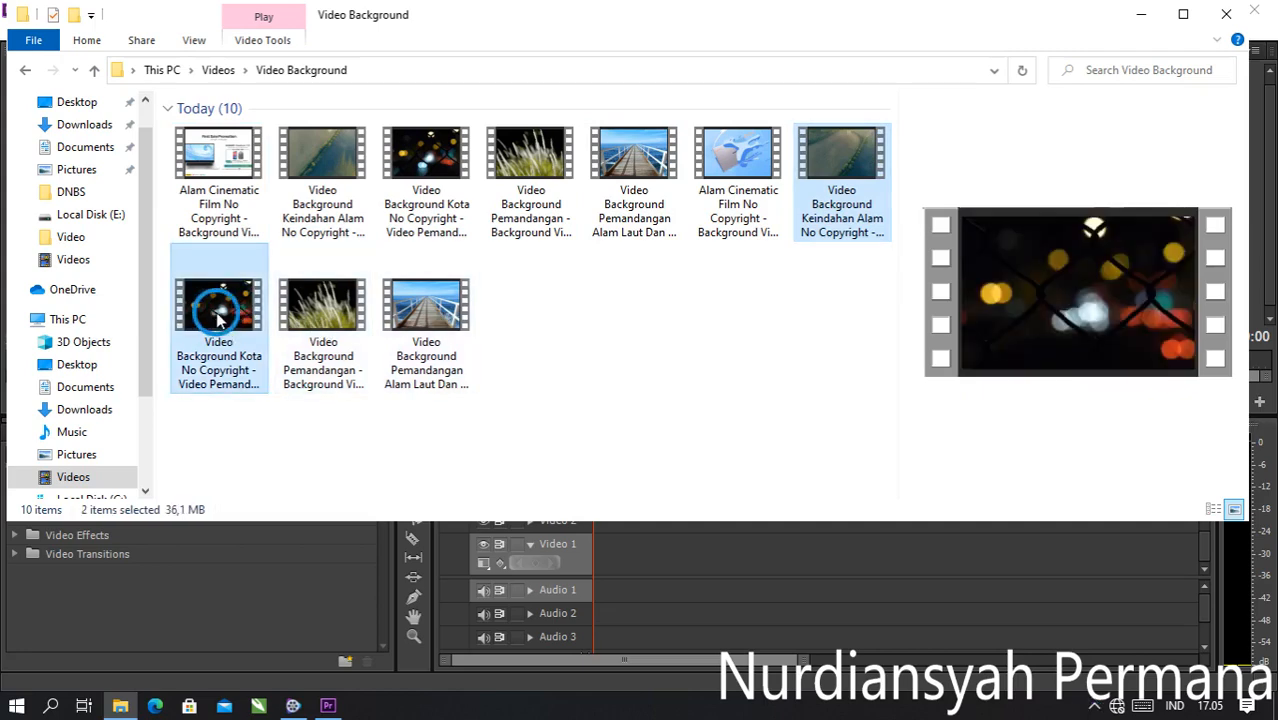
{"action": "left_click_drag", "start_coordinate": [409, 416], "coordinate": [612, 532]}
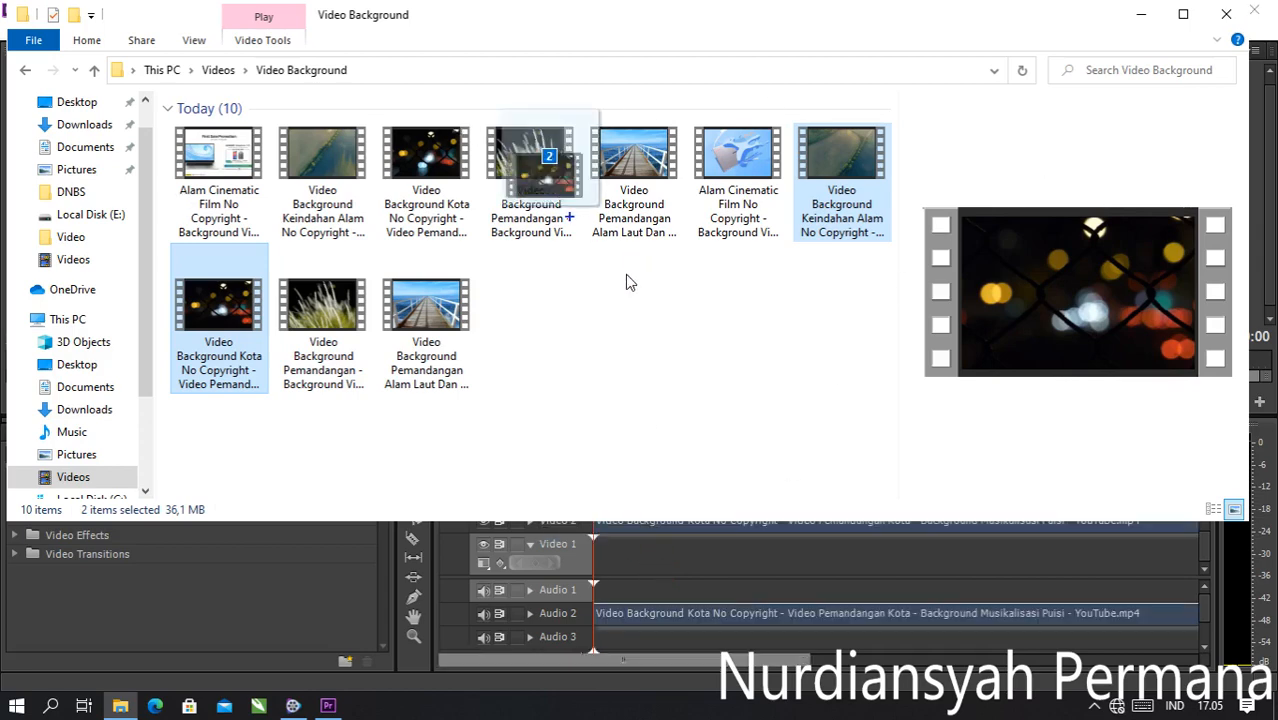
{"action": "left_click_drag", "start_coordinate": [625, 282], "coordinate": [743, 551]}
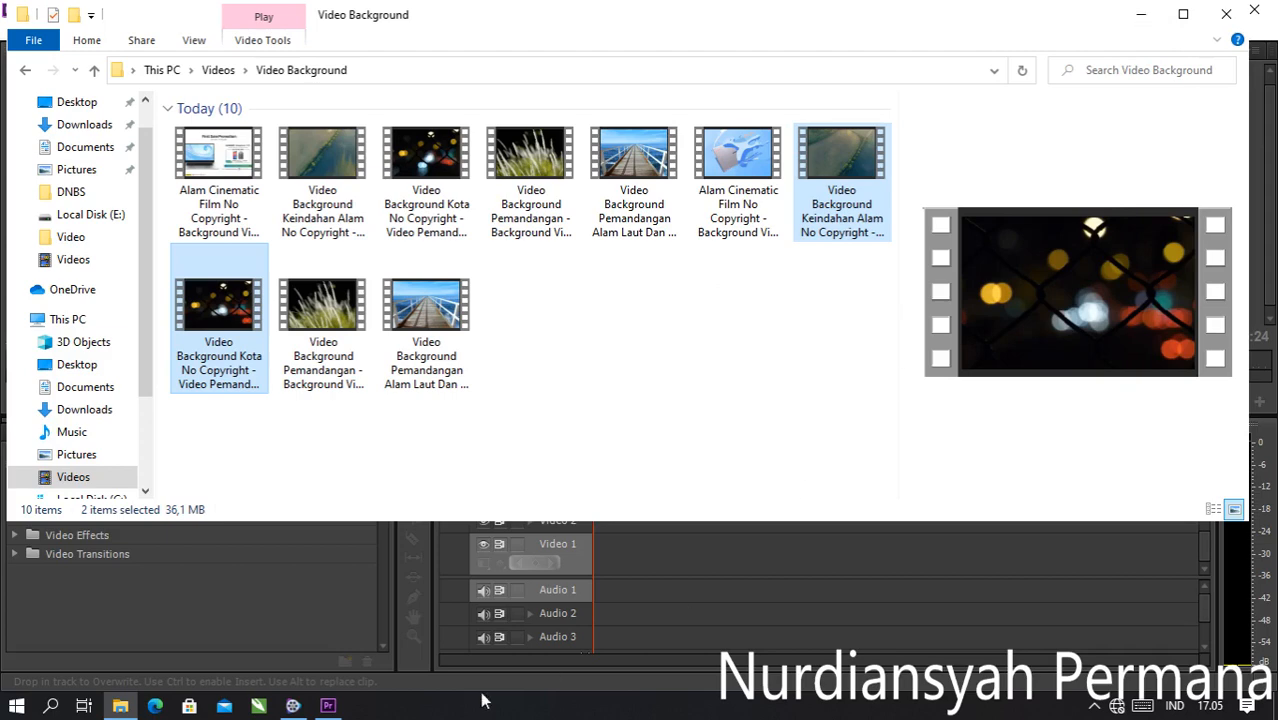
{"action": "left_click", "coordinate": [328, 706]}
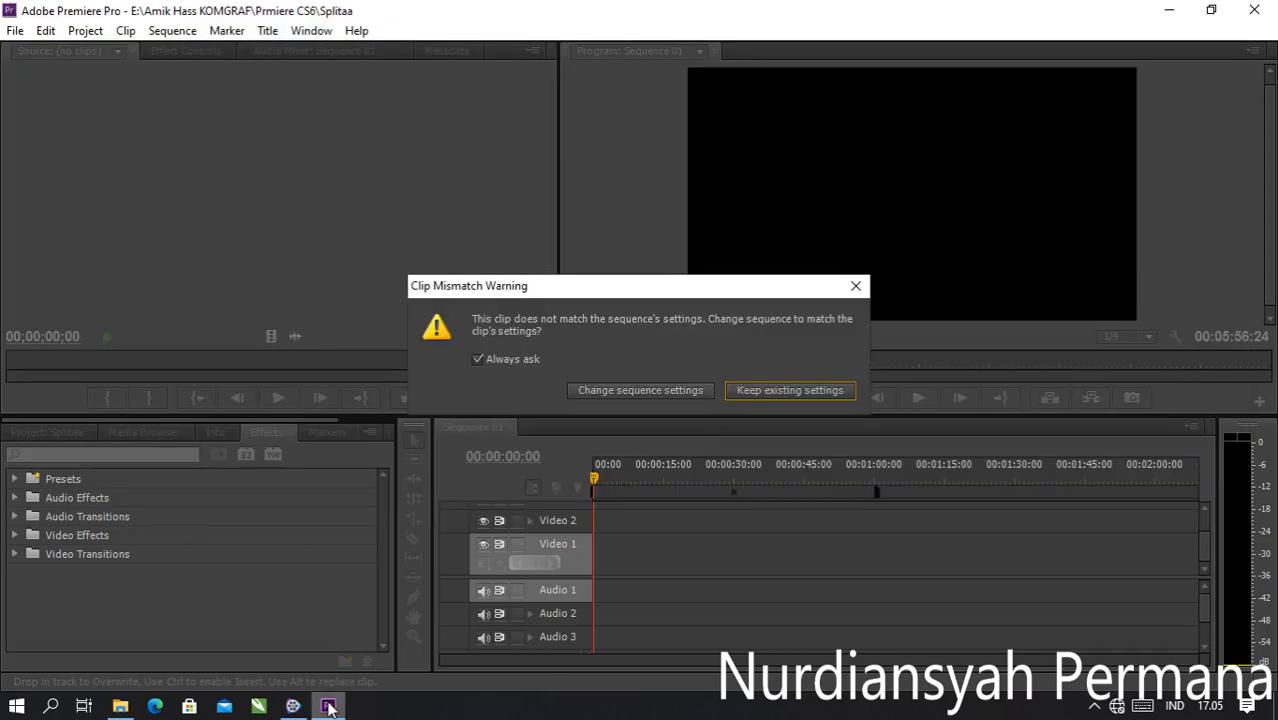
{"action": "left_click", "coordinate": [799, 394]}
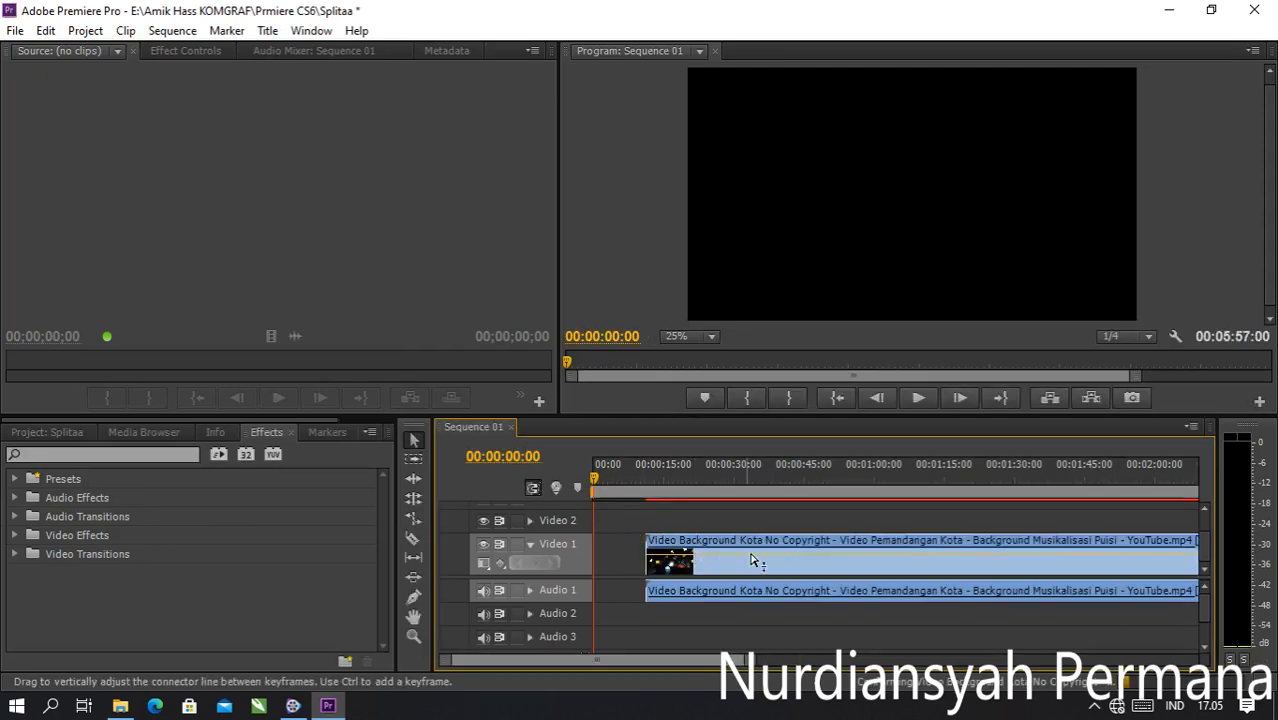
Step: Move the Kota clip to the start of Video 1, and unlink and delete its audio
{"action": "left_click_drag", "start_coordinate": [766, 555], "coordinate": [757, 556]}
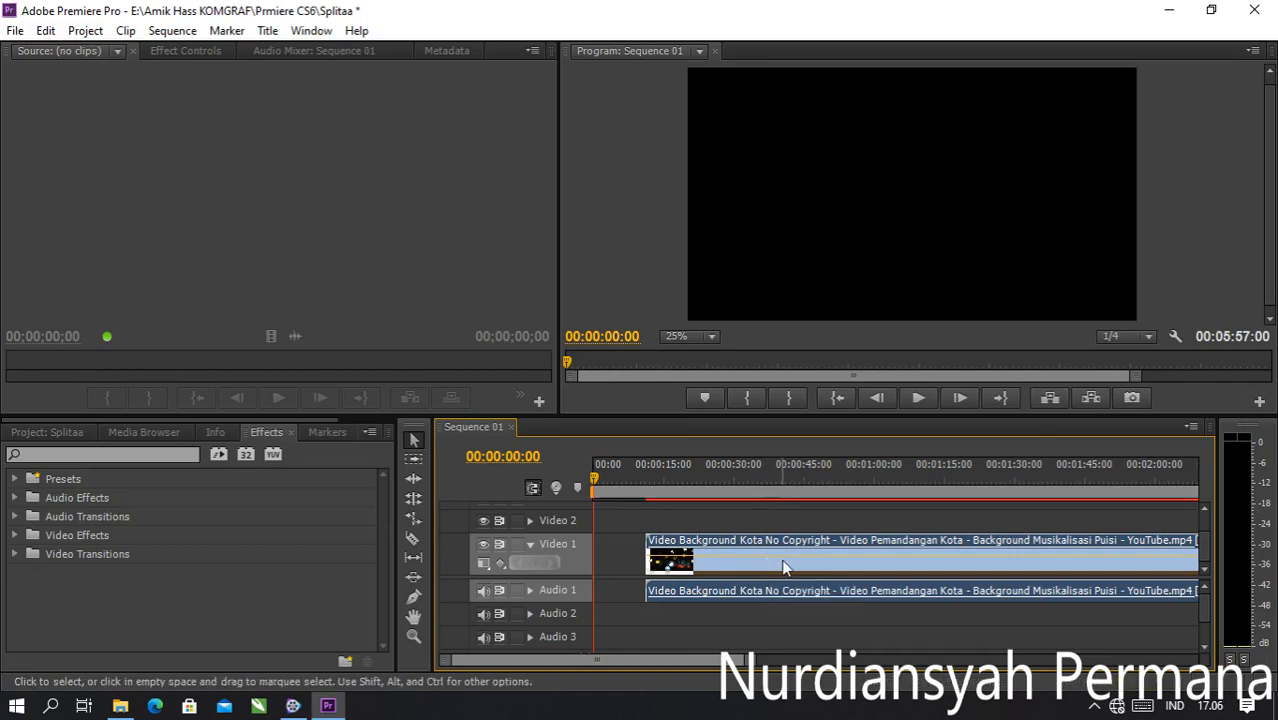
{"action": "left_click_drag", "start_coordinate": [790, 548], "coordinate": [708, 544]}
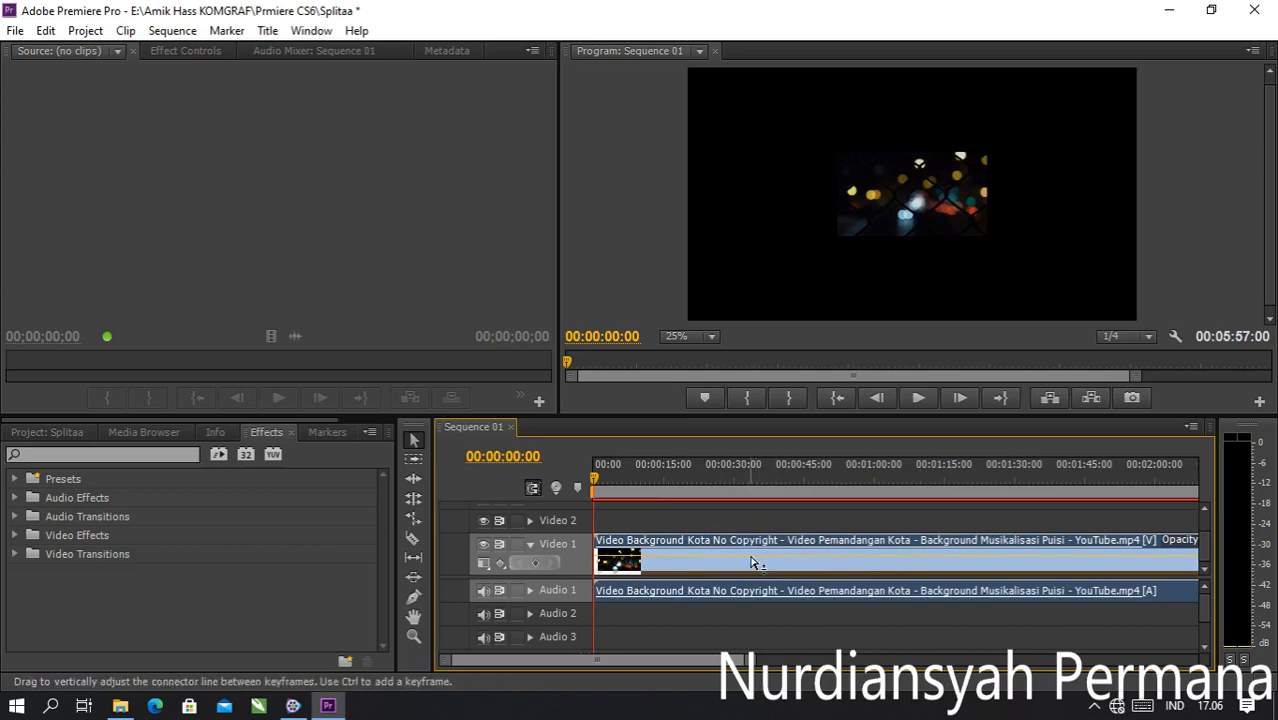
{"action": "right_click", "coordinate": [805, 538]}
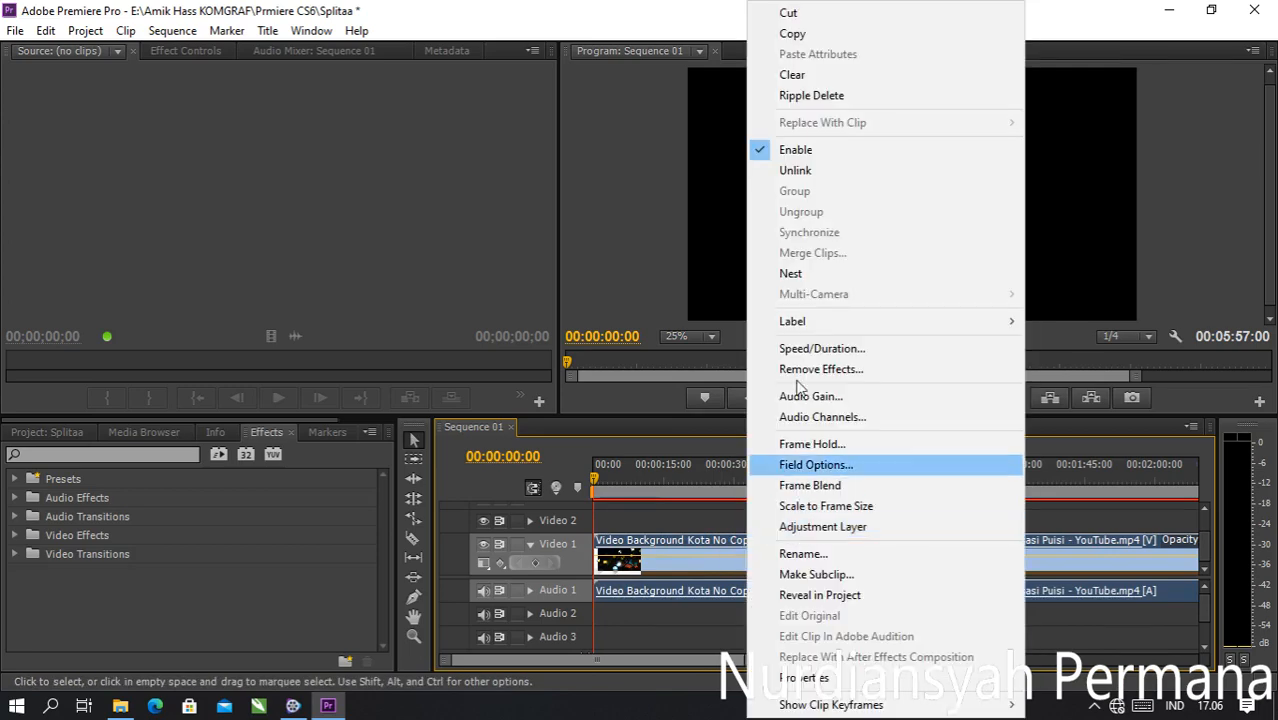
{"action": "left_click", "coordinate": [799, 170]}
{"action": "left_click", "coordinate": [677, 592]}
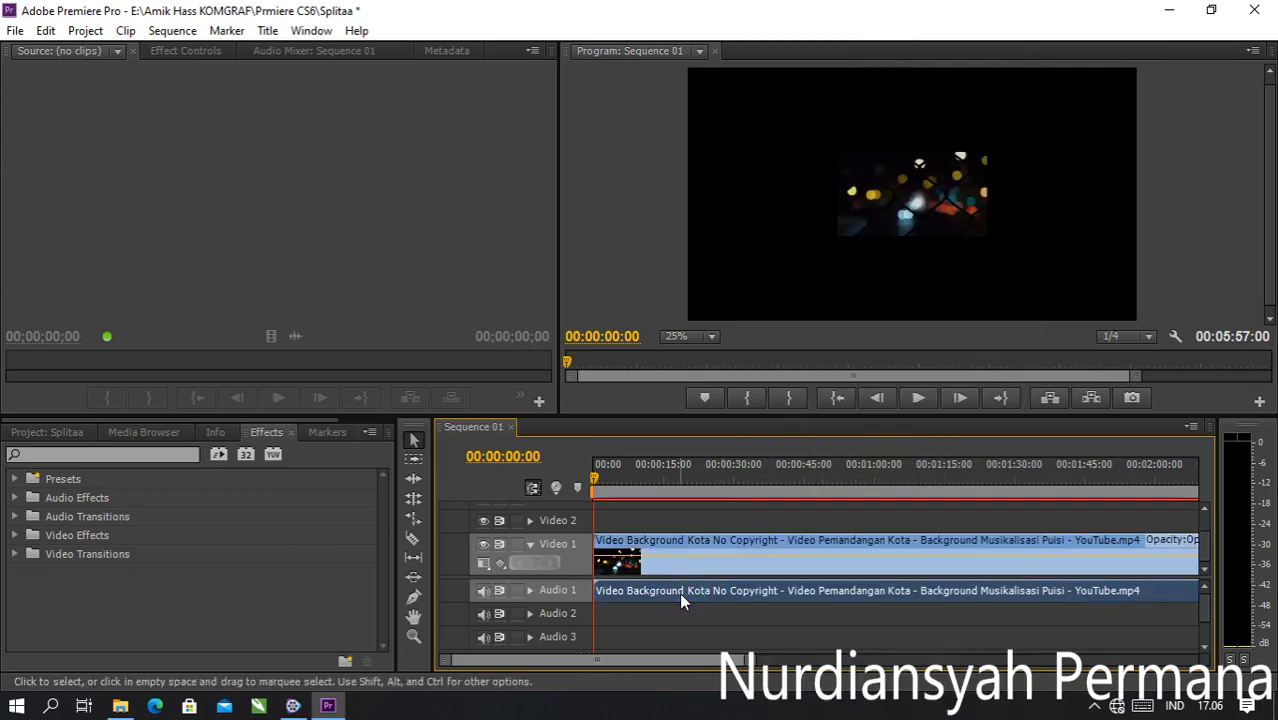
{"action": "key", "text": "Delete"}
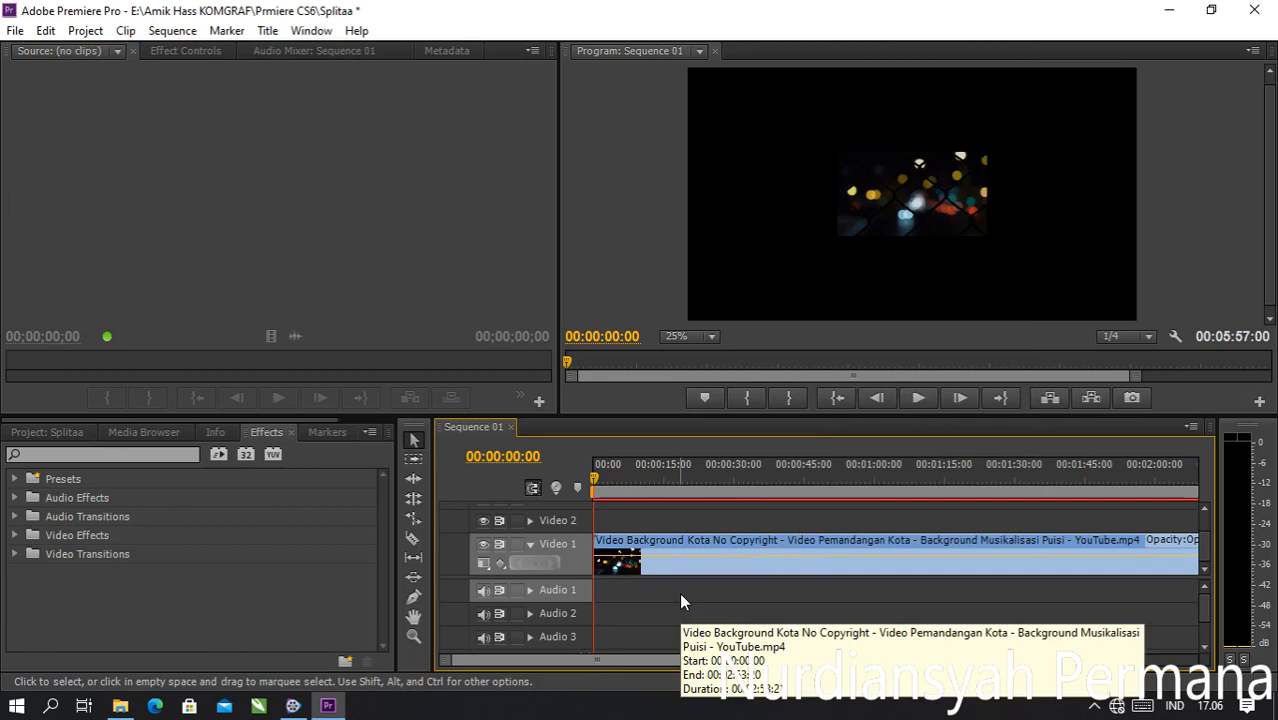
Step: Enlarge the Kota clip's picture in the program preview until it fills the frame
{"action": "left_click", "coordinate": [947, 184]}
{"action": "left_click_drag", "start_coordinate": [986, 234], "coordinate": [1089, 316]}
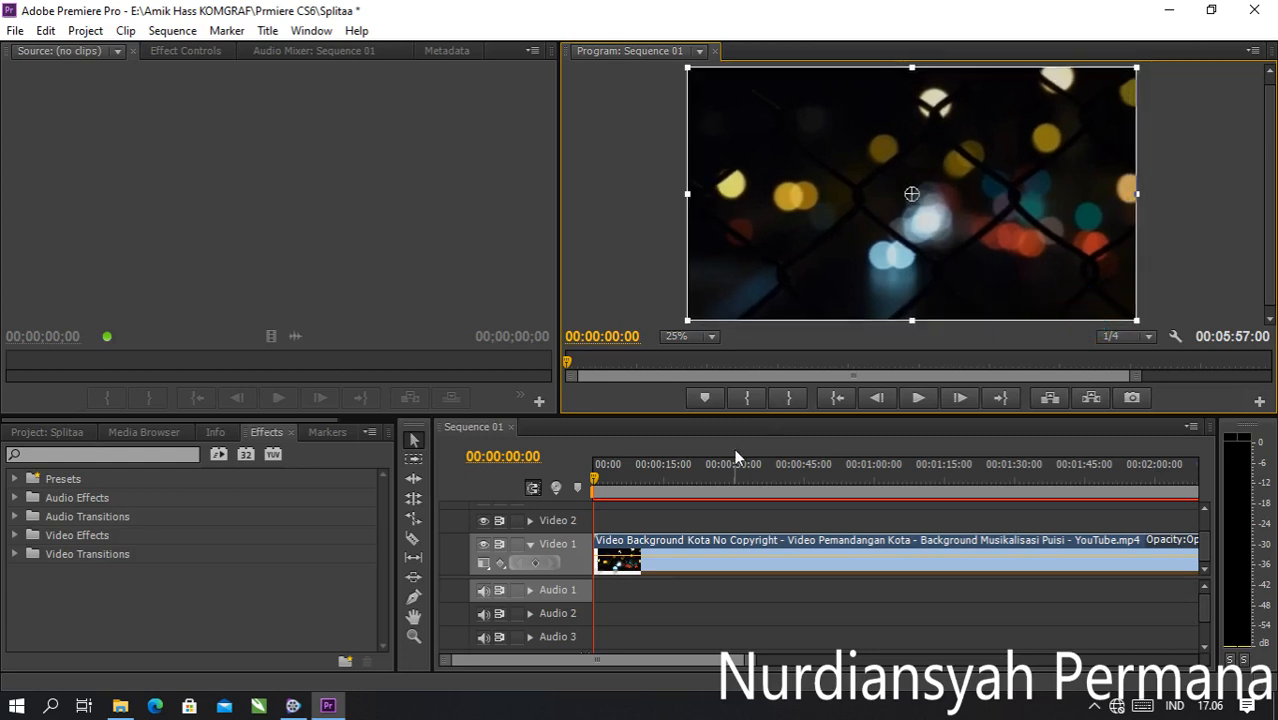
Step: Unlink the Keindahan Alam clip's audio from its video and delete the audio
{"action": "left_click_drag", "start_coordinate": [748, 660], "coordinate": [926, 660]}
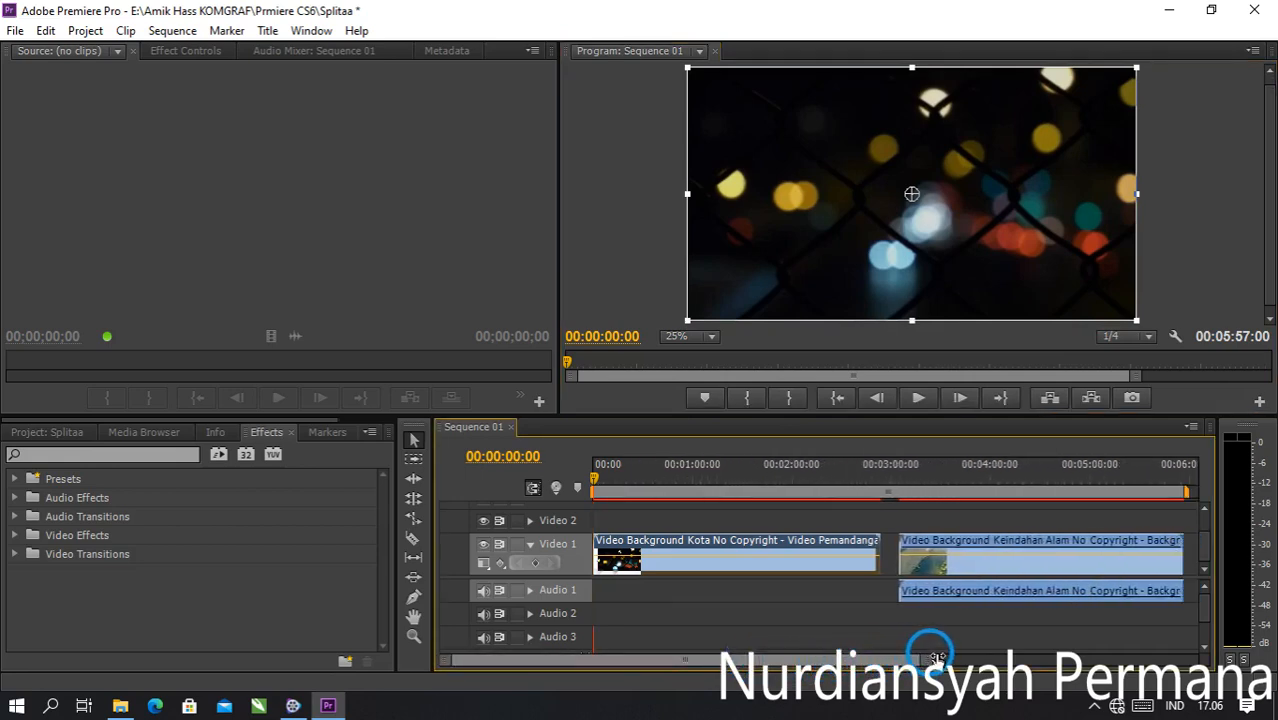
{"action": "right_click", "coordinate": [963, 558]}
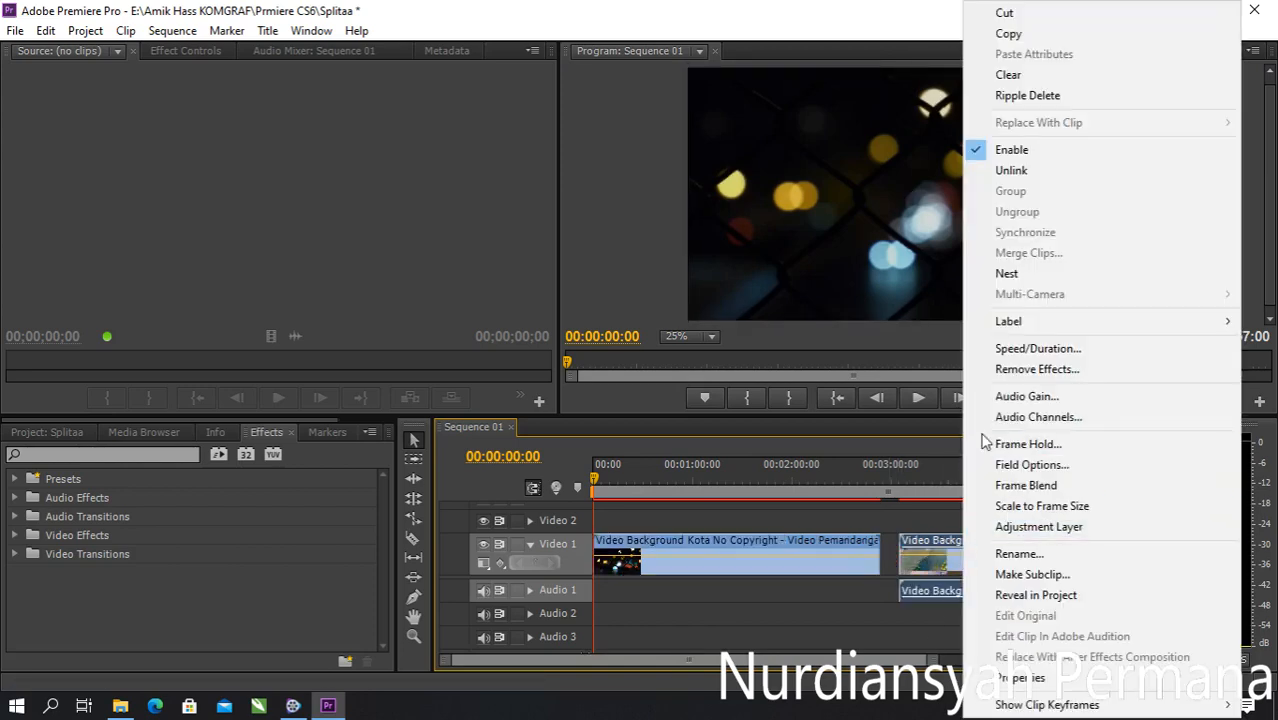
{"action": "left_click", "coordinate": [1030, 170]}
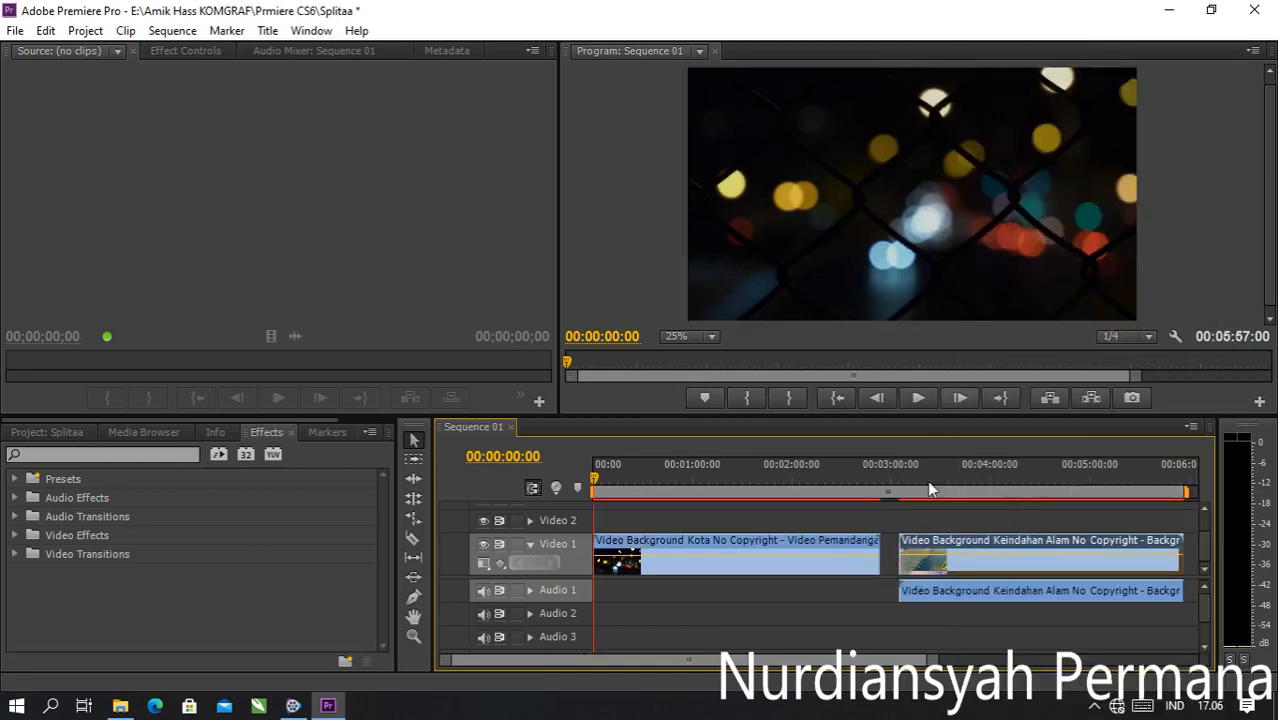
{"action": "key", "text": "Delete"}
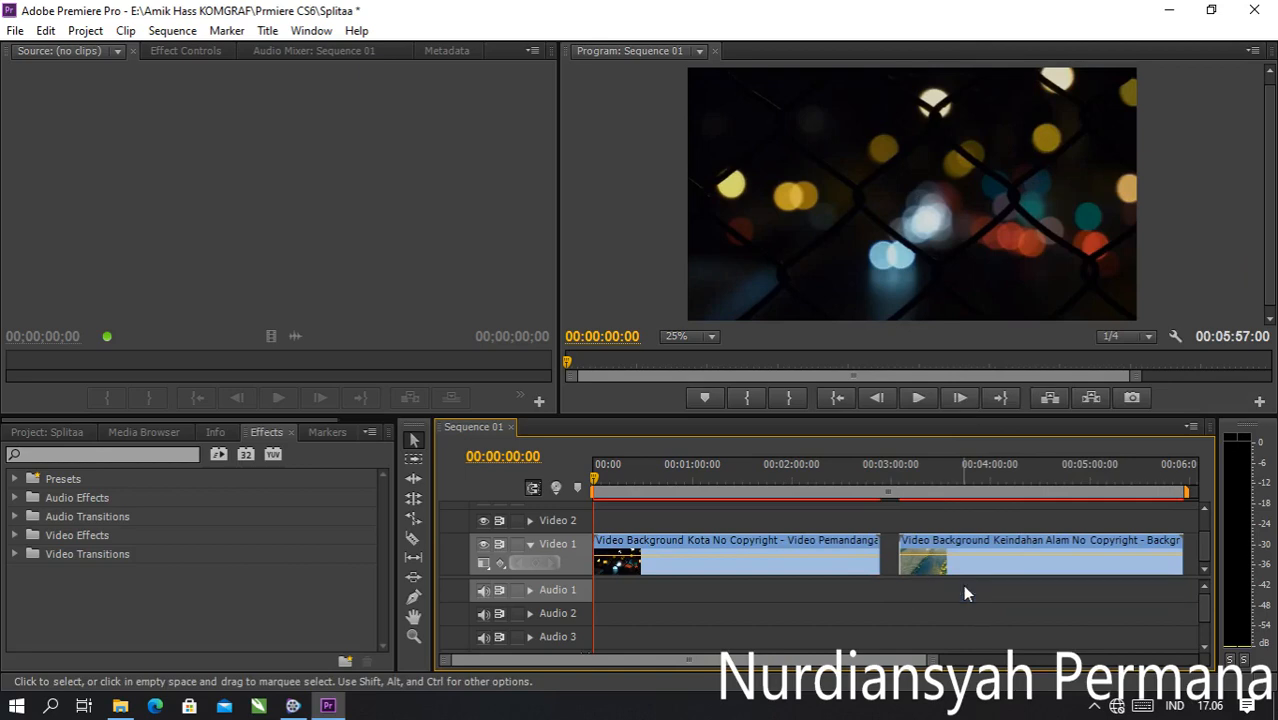
{"action": "left_click", "coordinate": [969, 575]}
{"action": "right_click", "coordinate": [969, 575]}
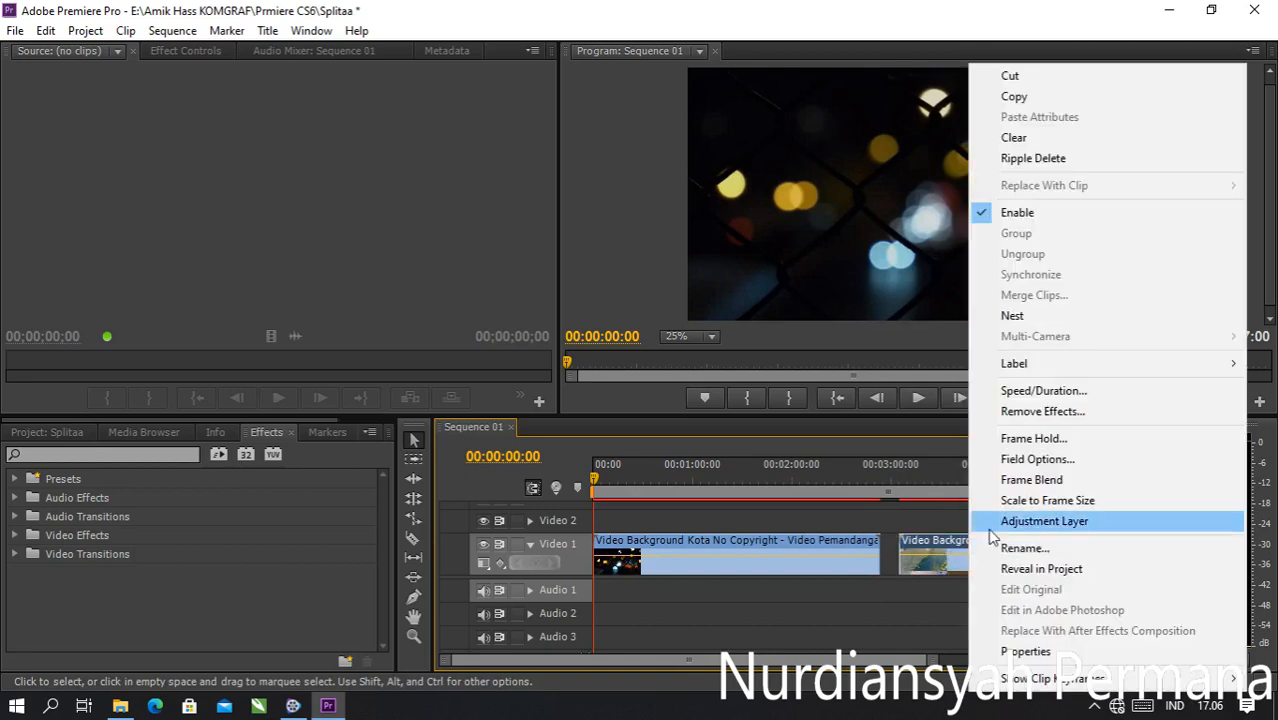
{"action": "left_click", "coordinate": [940, 556]}
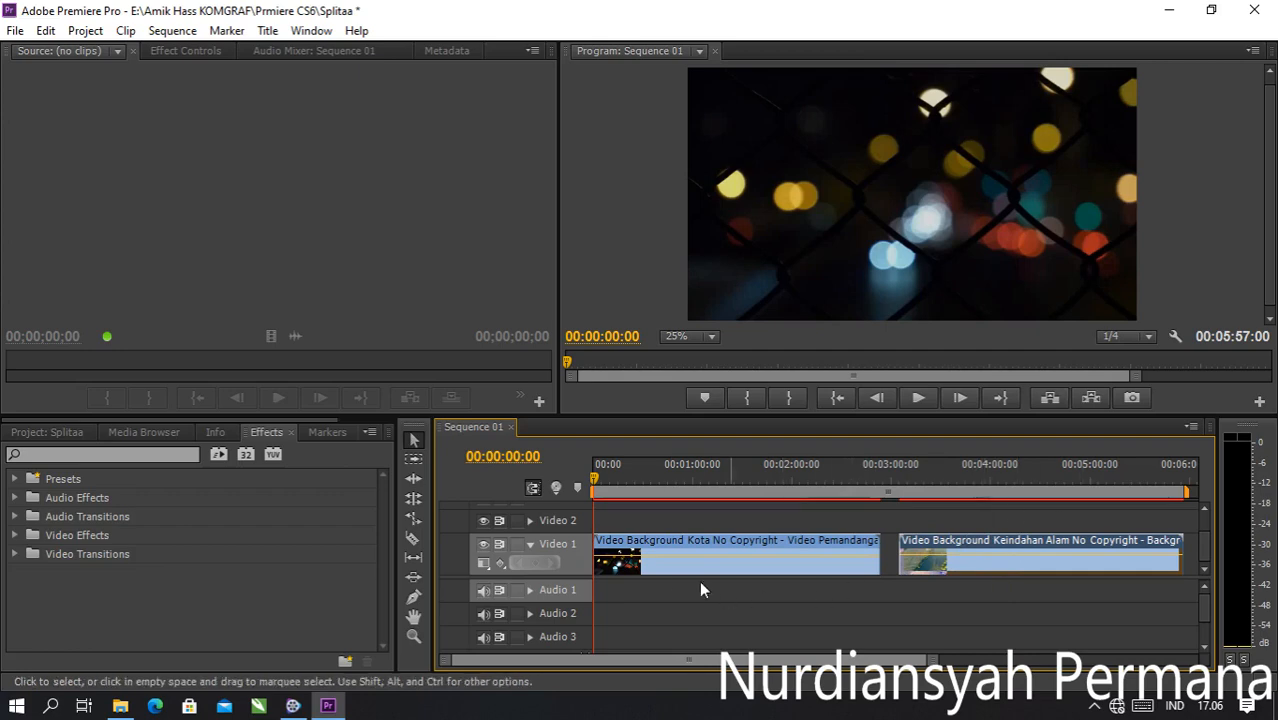
Step: Move the Keindahan Alam clip to the start of Video 2 above the Kota clip and enlarge its picture to fill the frame
{"action": "left_click_drag", "start_coordinate": [463, 577], "coordinate": [456, 621]}
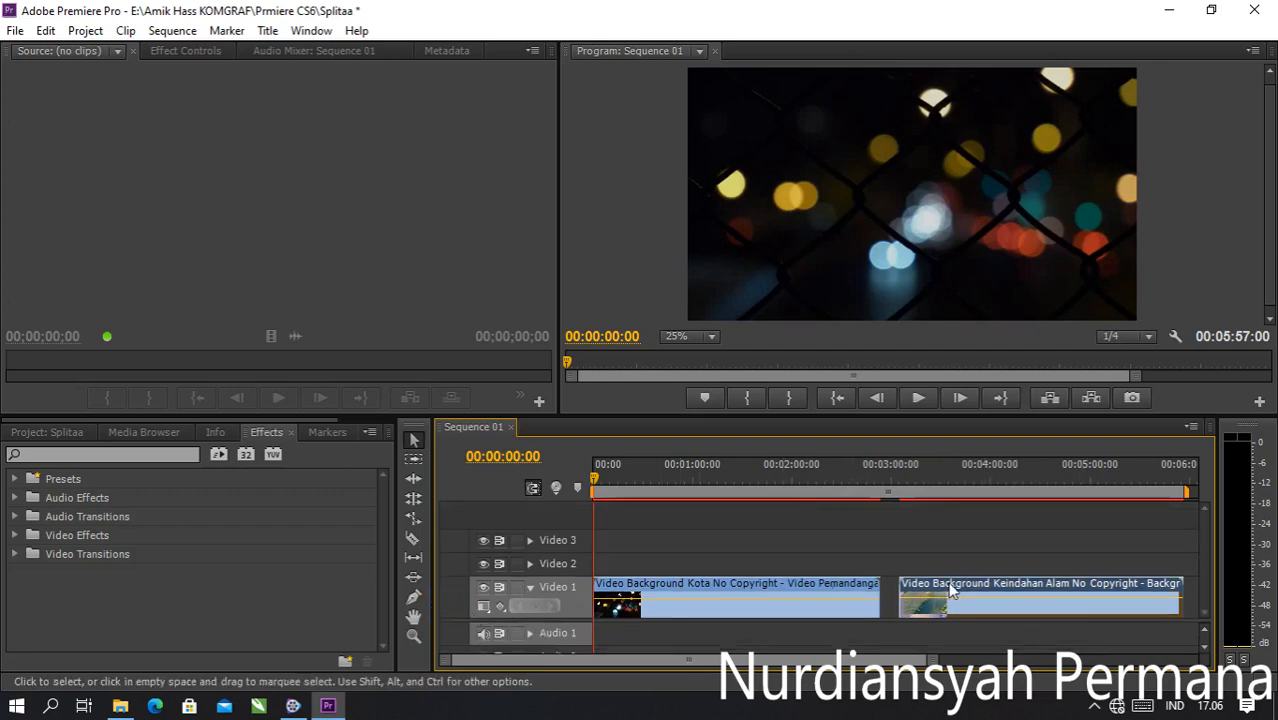
{"action": "left_click_drag", "start_coordinate": [935, 595], "coordinate": [617, 563]}
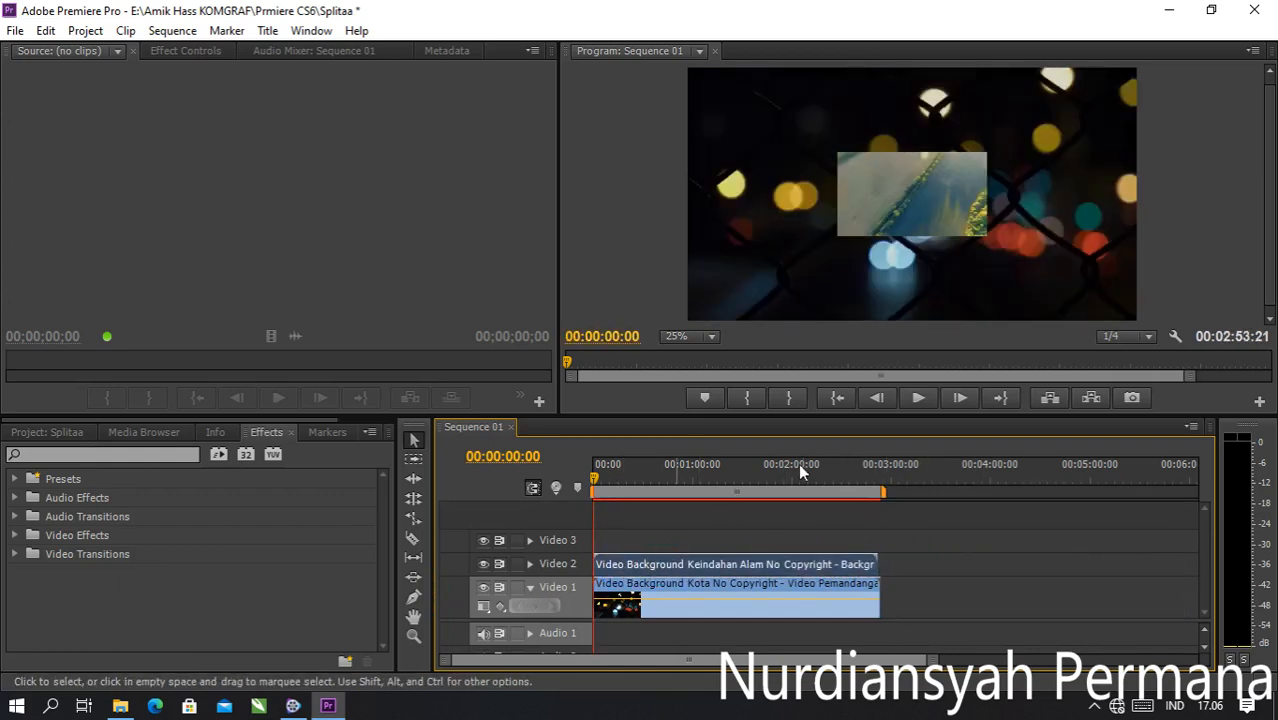
{"action": "left_click", "coordinate": [951, 211]}
{"action": "left_click_drag", "start_coordinate": [987, 237], "coordinate": [1113, 318]}
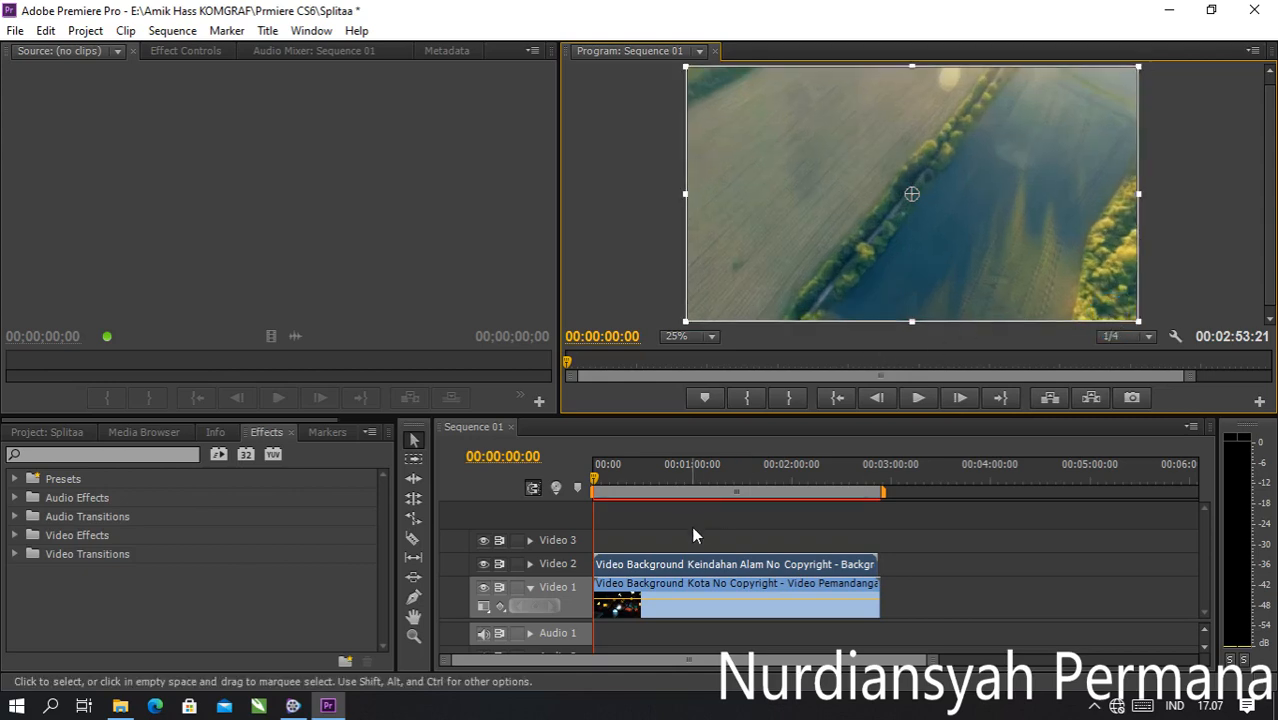
Step: Search the effects for "crop" and apply the Crop effect to the Keindahan Alam clip on Video 2
{"action": "left_click", "coordinate": [74, 456]}
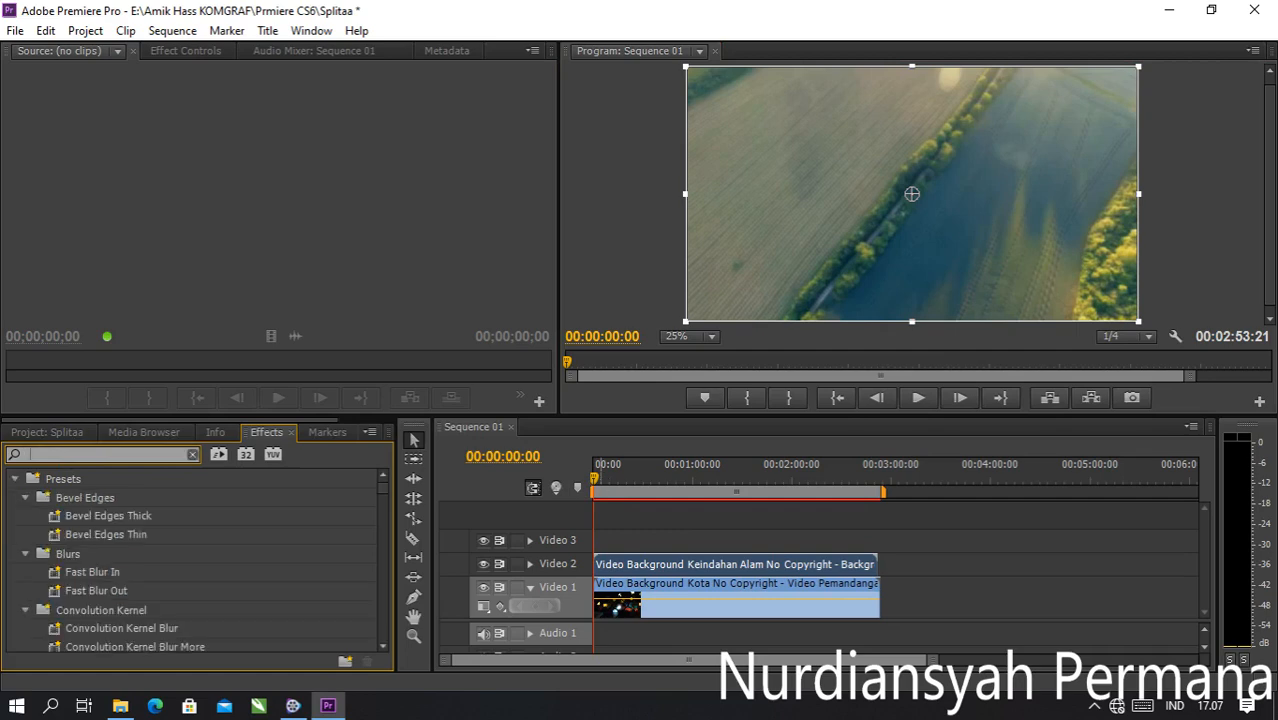
{"action": "type", "text": "cr"}
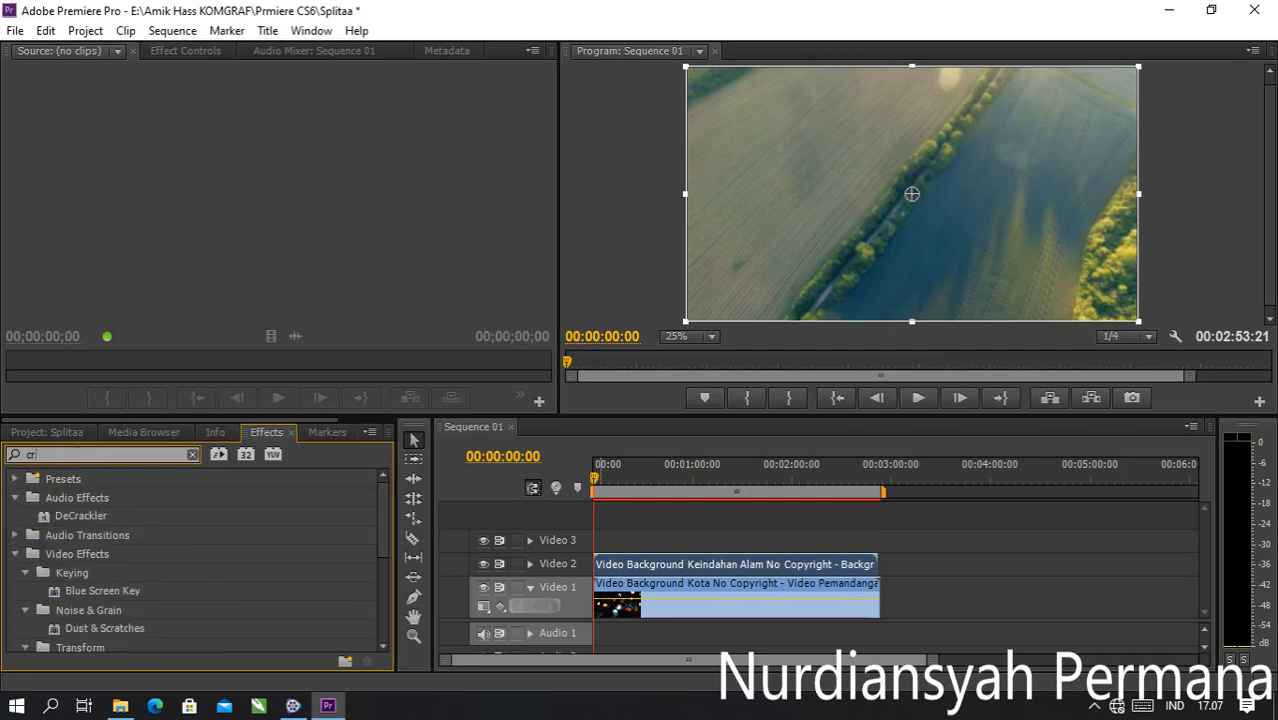
{"action": "type", "text": "op"}
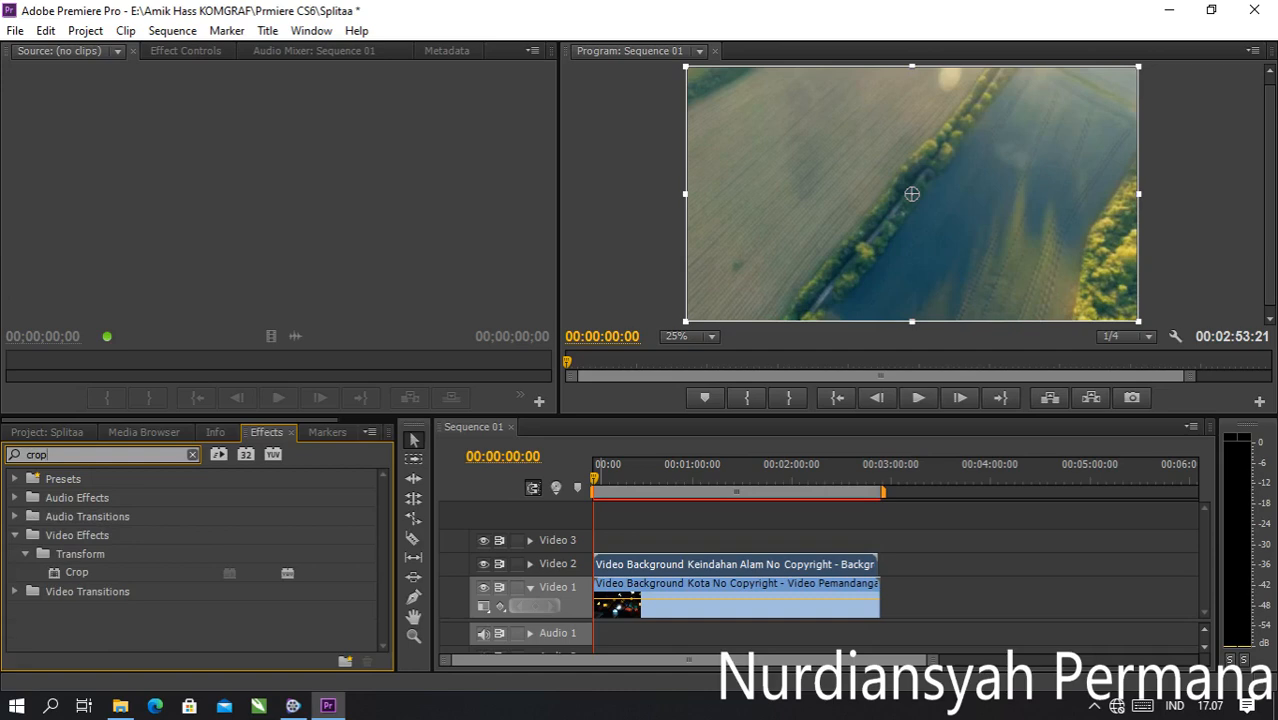
{"action": "left_click", "coordinate": [82, 569]}
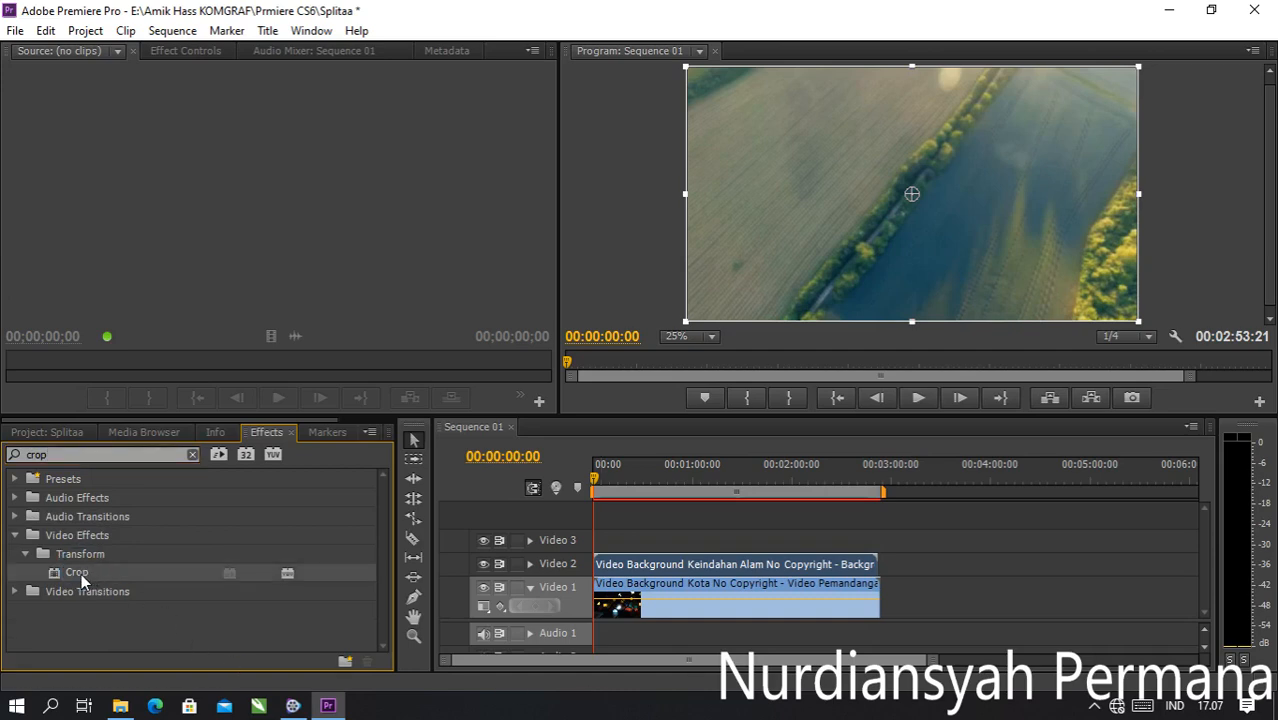
{"action": "left_click_drag", "start_coordinate": [84, 576], "coordinate": [613, 566]}
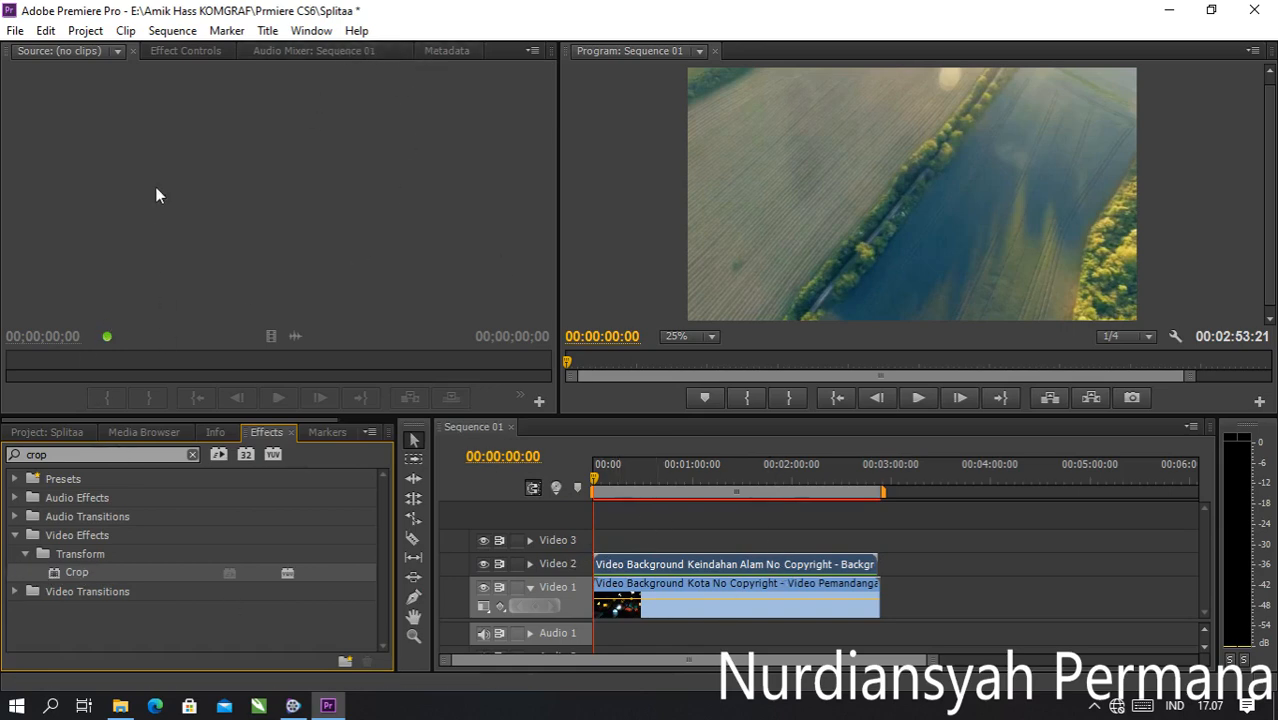
Step: Set the Keindahan Alam clip's left crop to 50% and its horizontal position to 726
{"action": "left_click", "coordinate": [195, 51]}
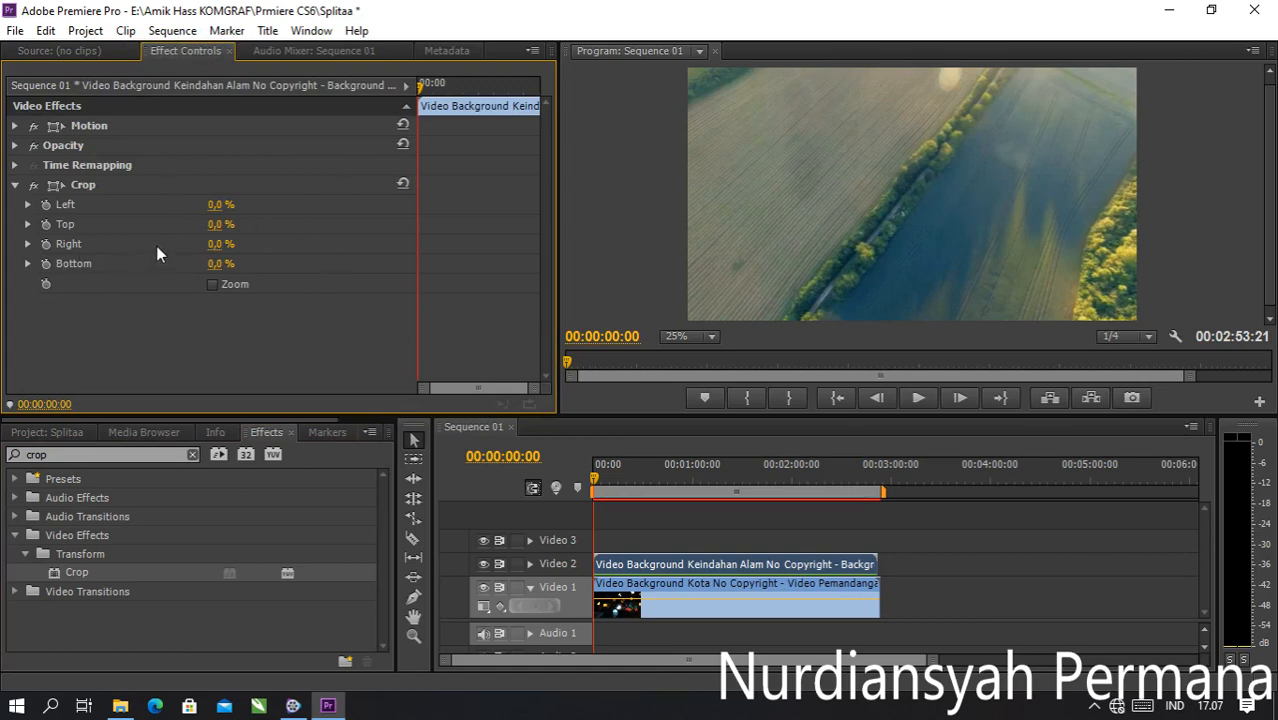
{"action": "left_click", "coordinate": [221, 204]}
{"action": "type", "text": "50"}
{"action": "key", "text": "Return"}
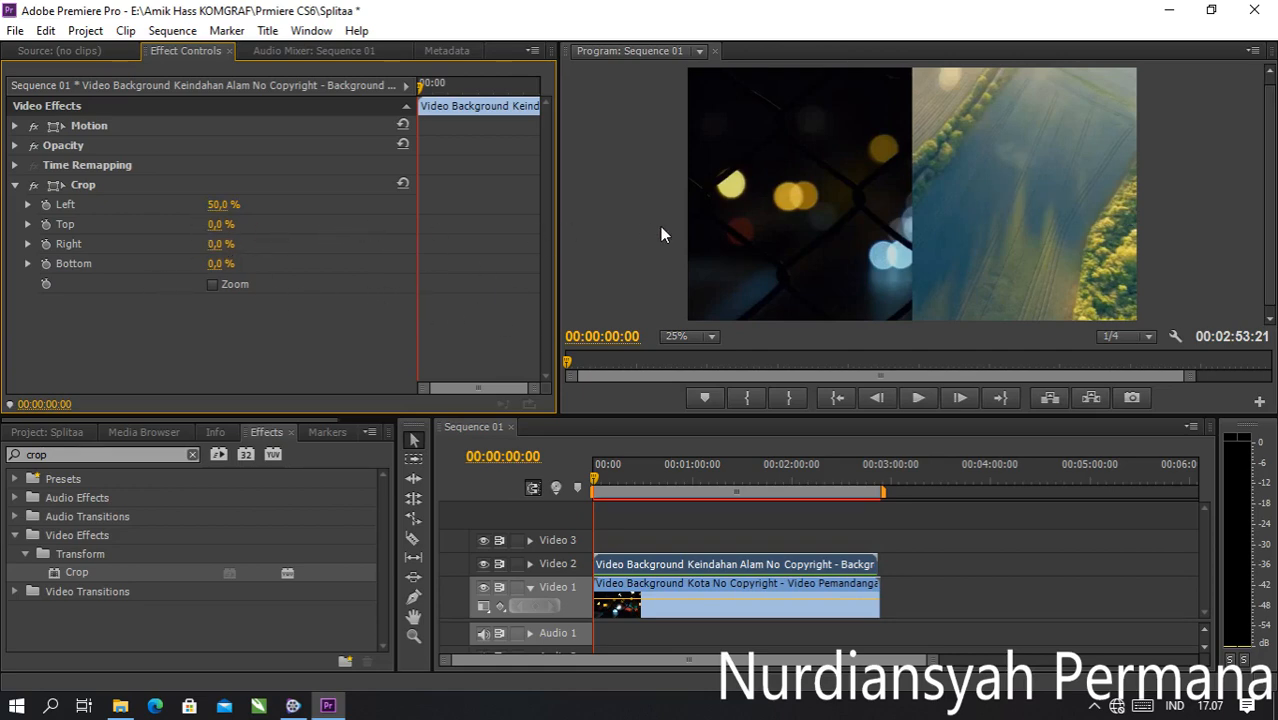
{"action": "left_click", "coordinate": [15, 126]}
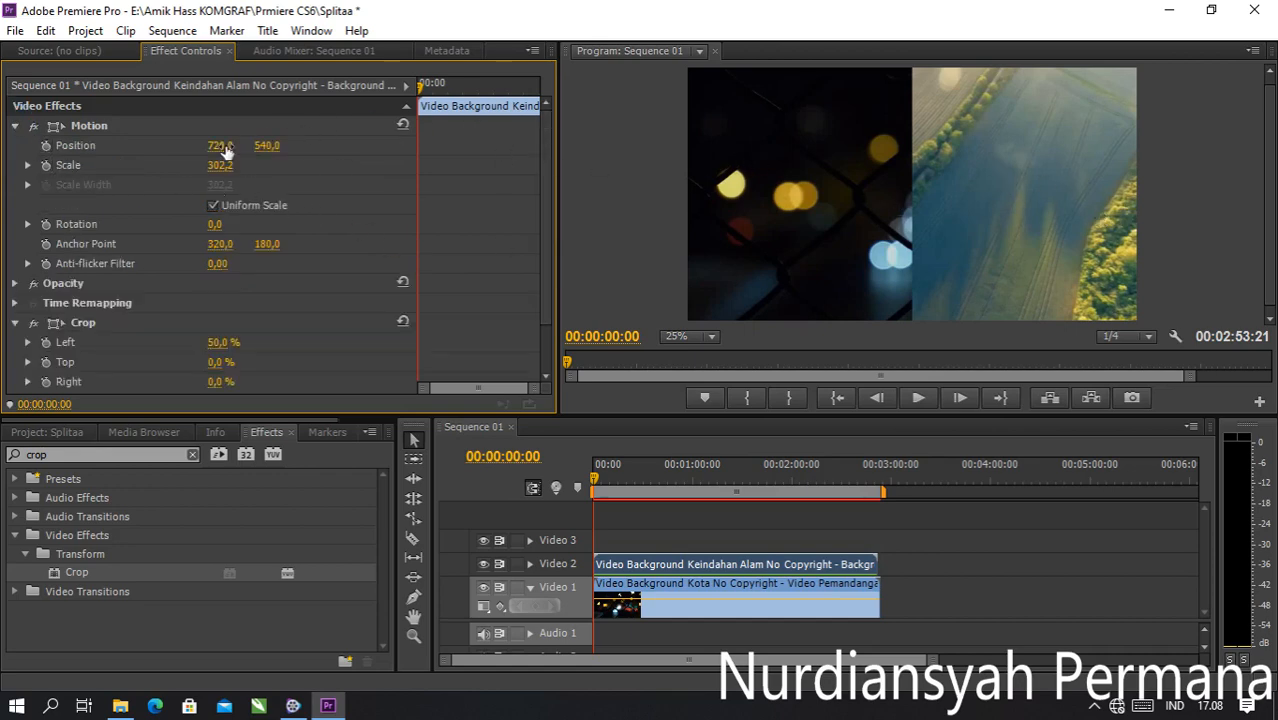
{"action": "mouse_move", "coordinate": [220, 145]}
{"action": "left_mouse_down"}
{"action": "mouse_move", "coordinate": [264, 145]}
{"action": "mouse_move", "coordinate": [227, 145]}
{"action": "left_mouse_up"}
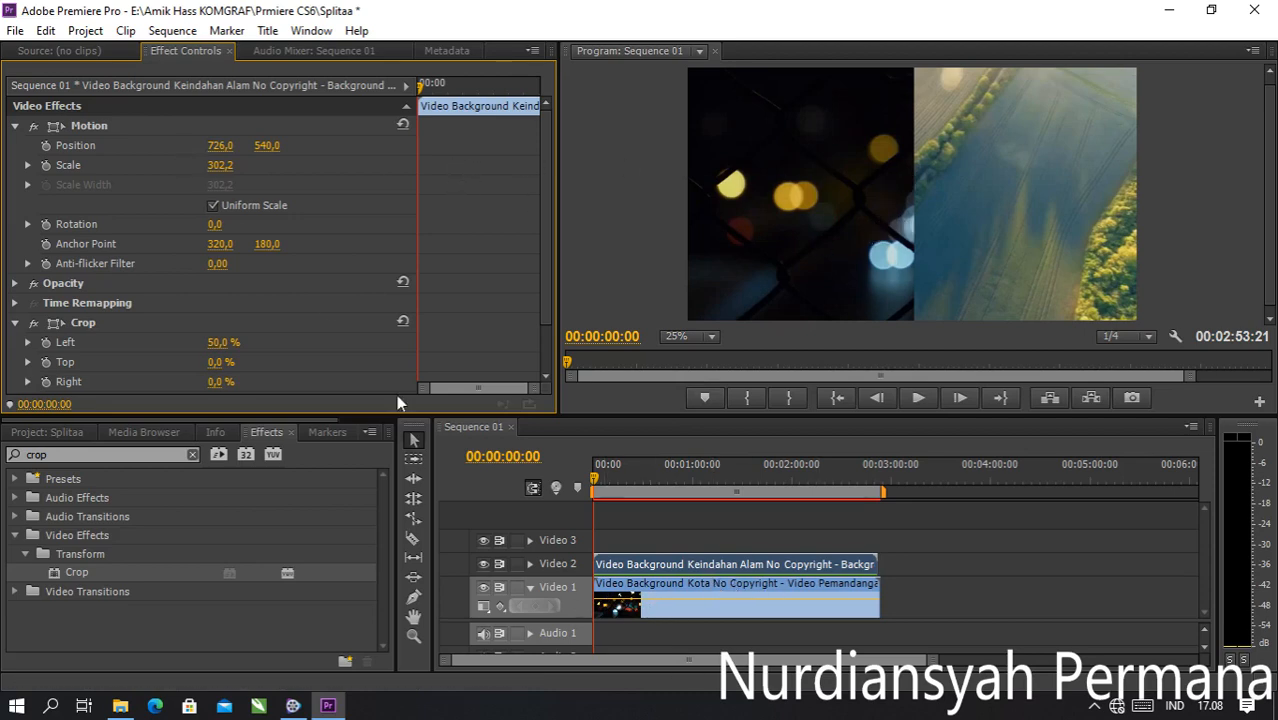
Step: Set the Kota clip's horizontal position to 558 in its Motion settings
{"action": "left_click", "coordinate": [727, 595]}
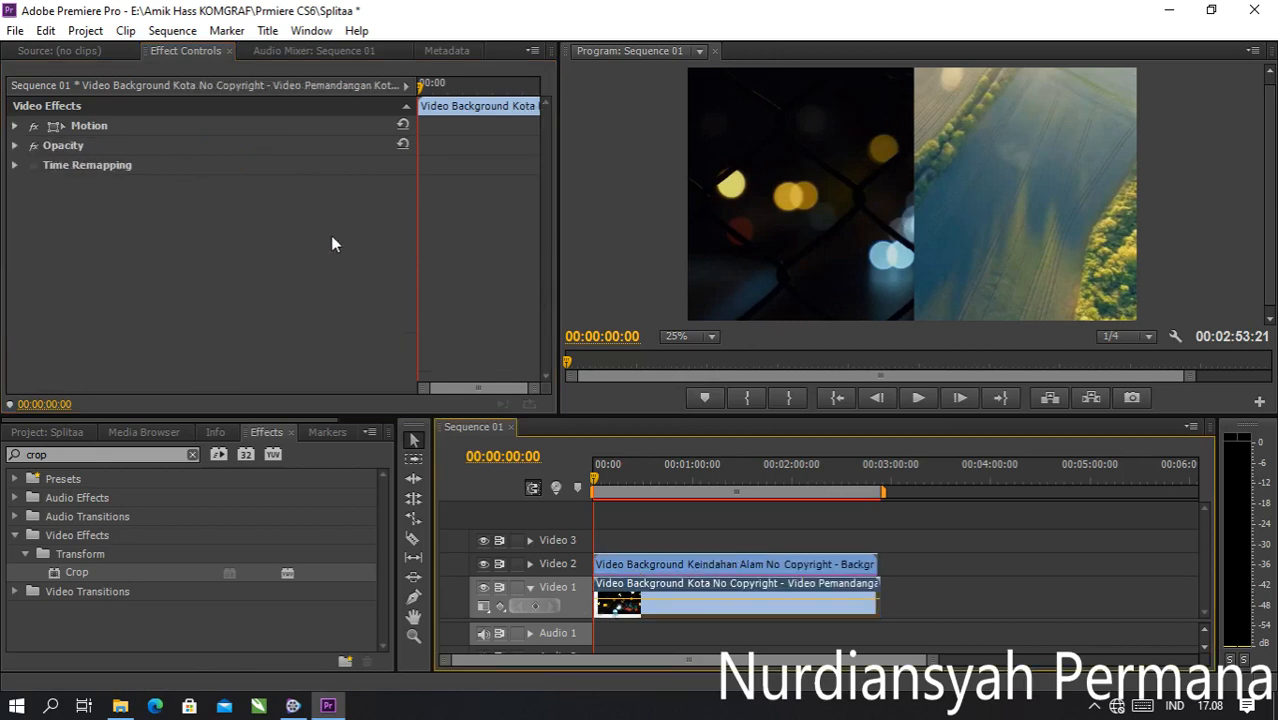
{"action": "left_click", "coordinate": [15, 127]}
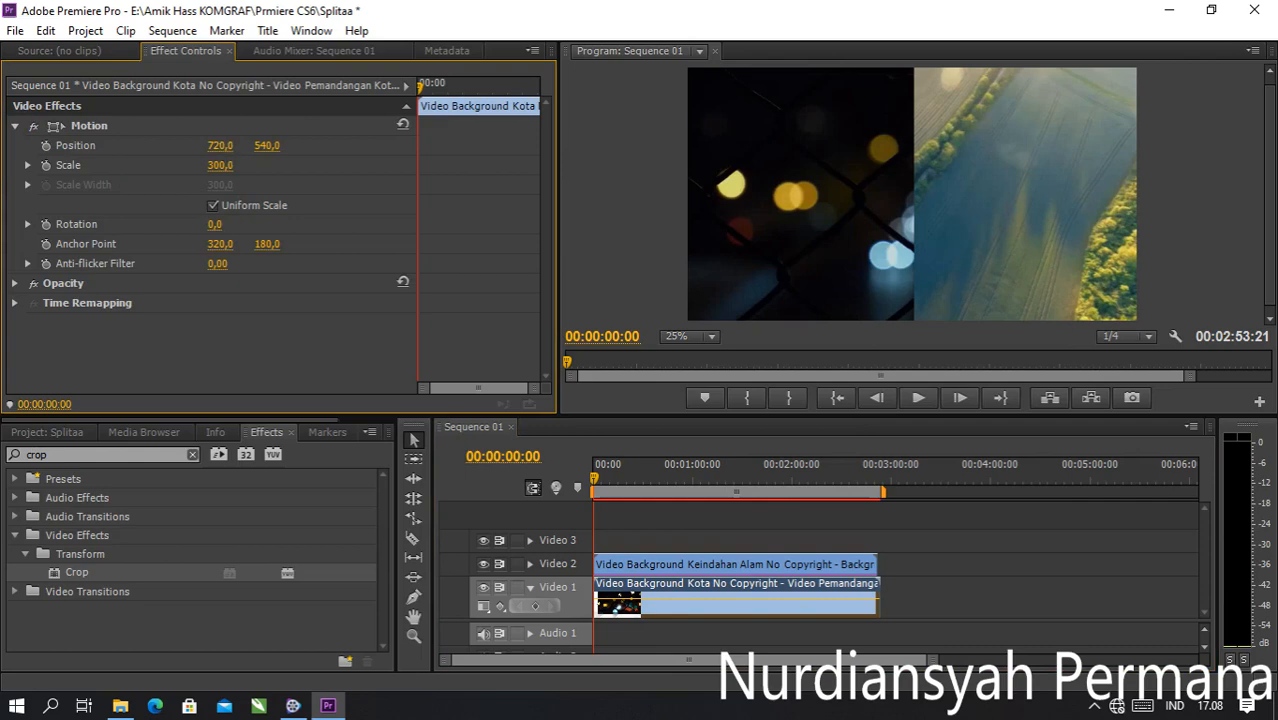
{"action": "left_click", "coordinate": [220, 145]}
{"action": "left_click", "coordinate": [222, 165]}
{"action": "left_click_drag", "start_coordinate": [222, 148], "coordinate": [60, 148]}
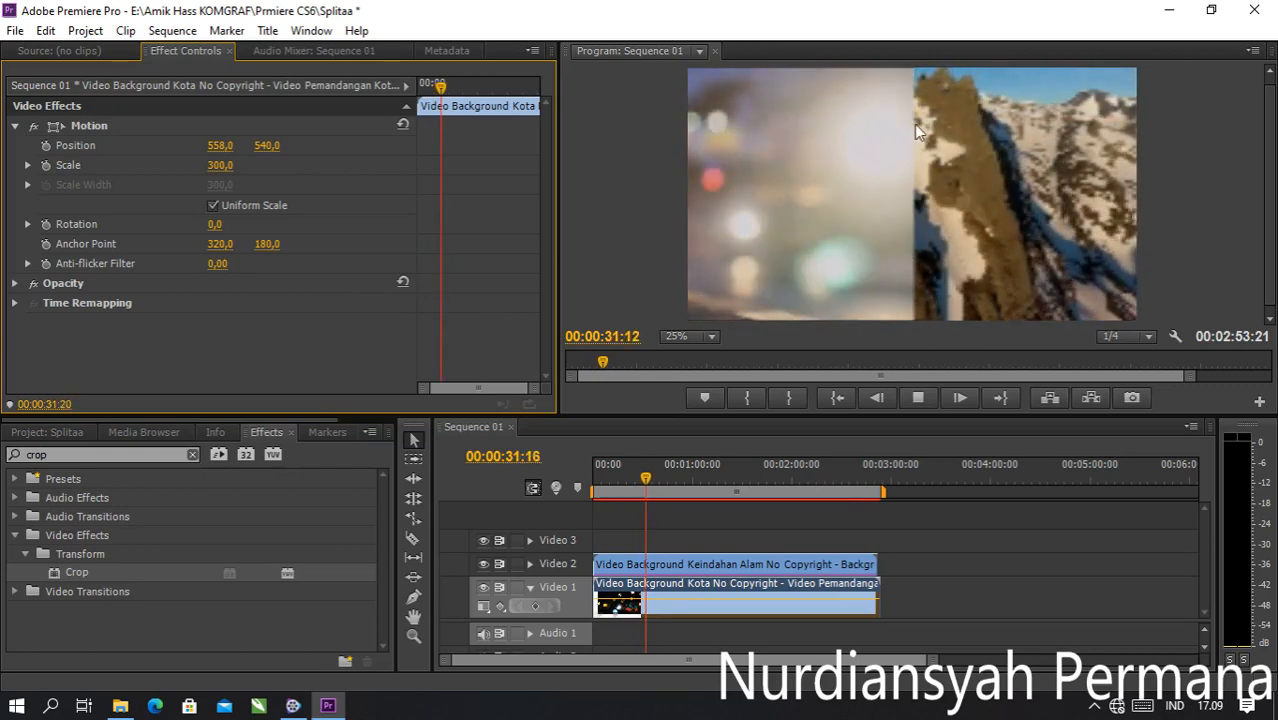
Step: Stop playback, return the playhead to the sequence start and create a default still title named Title 01
{"action": "key", "text": "space"}
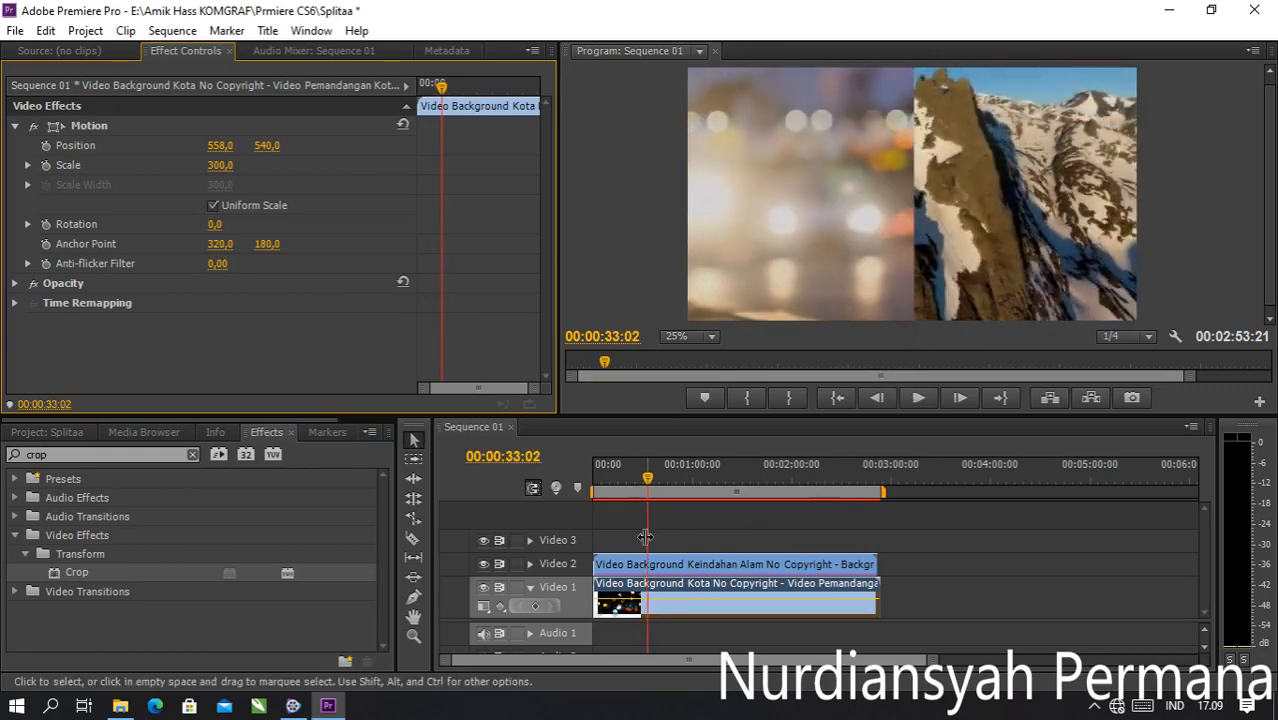
{"action": "left_click_drag", "start_coordinate": [647, 478], "coordinate": [590, 483]}
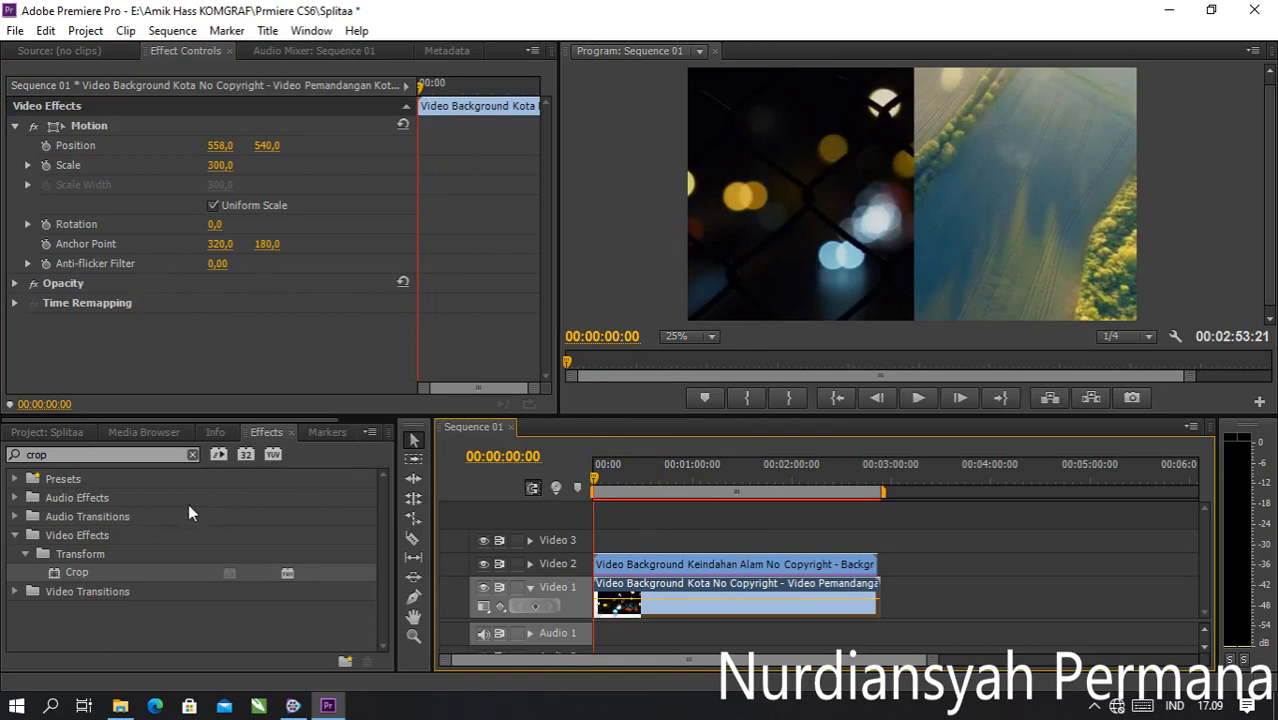
{"action": "left_click", "coordinate": [267, 31]}
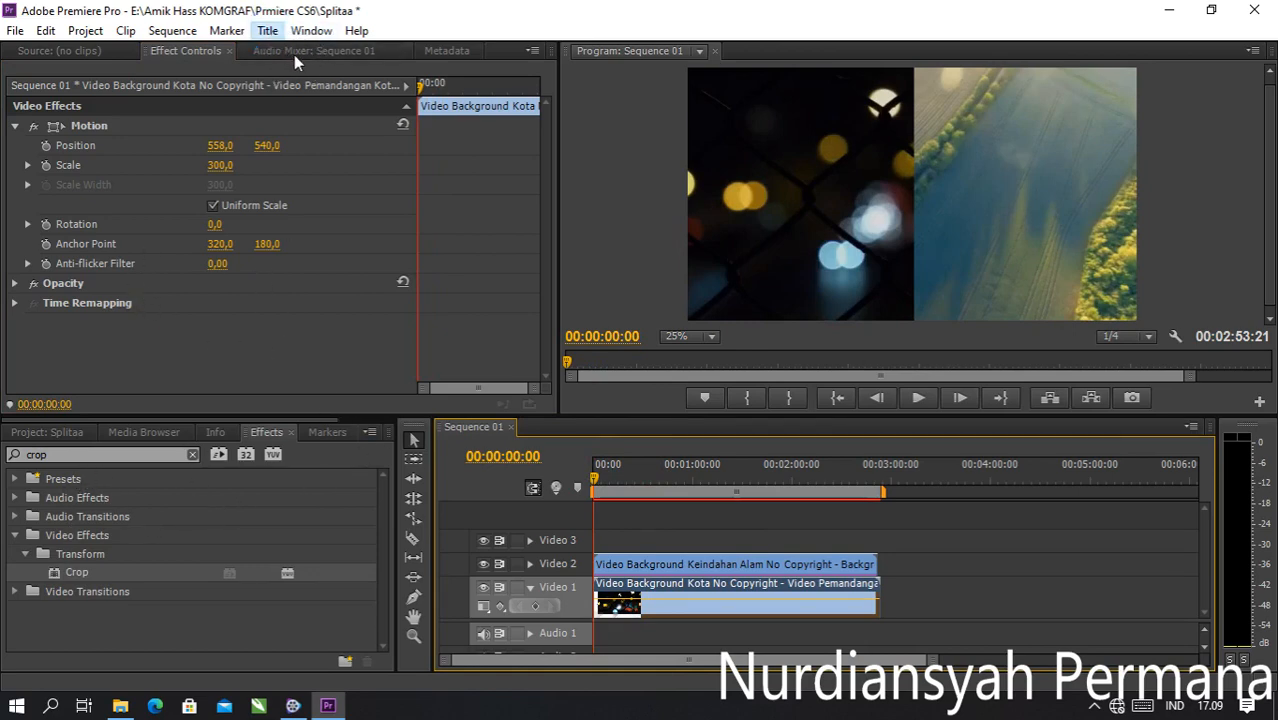
{"action": "mouse_move", "coordinate": [451, 57]}
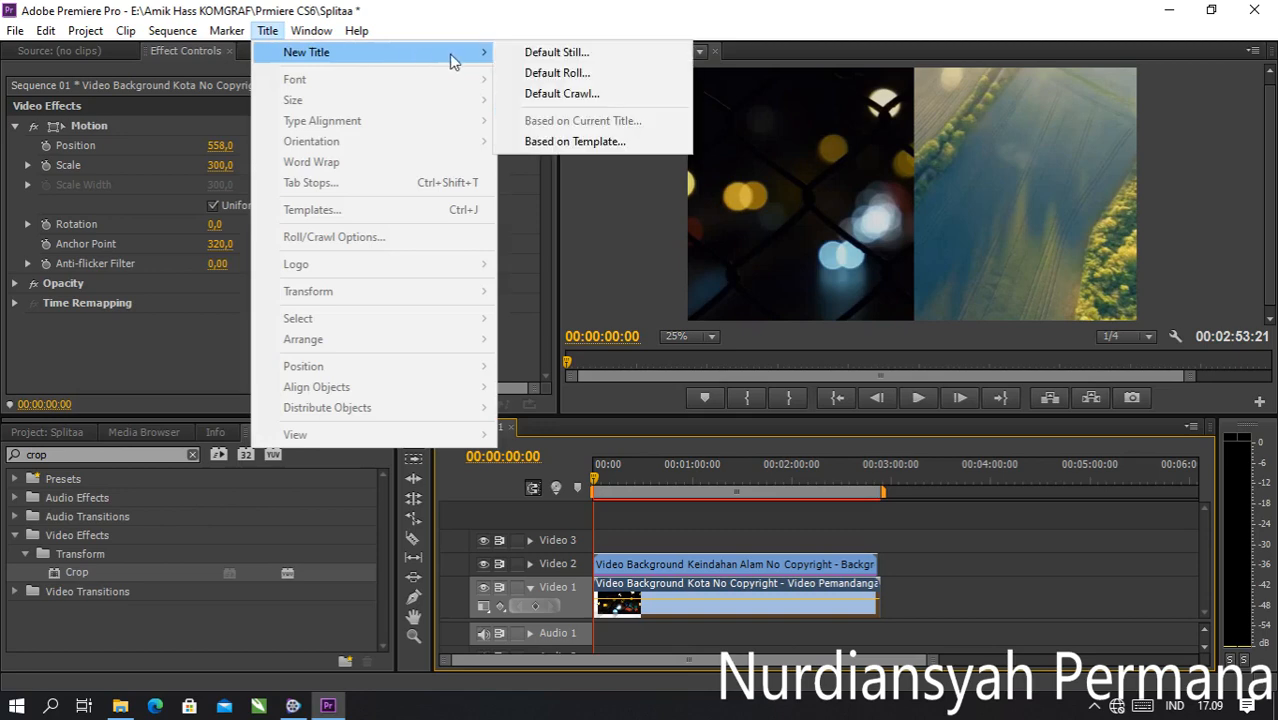
{"action": "left_click", "coordinate": [526, 55]}
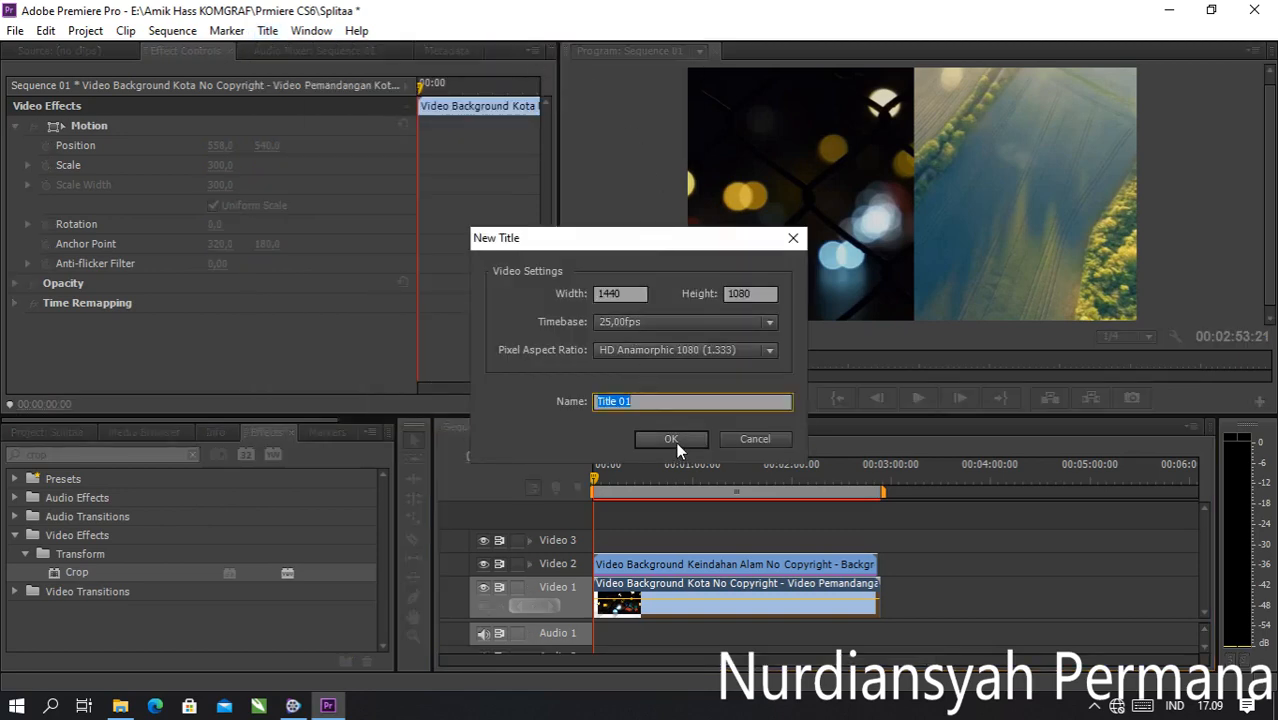
{"action": "left_click", "coordinate": [676, 442]}
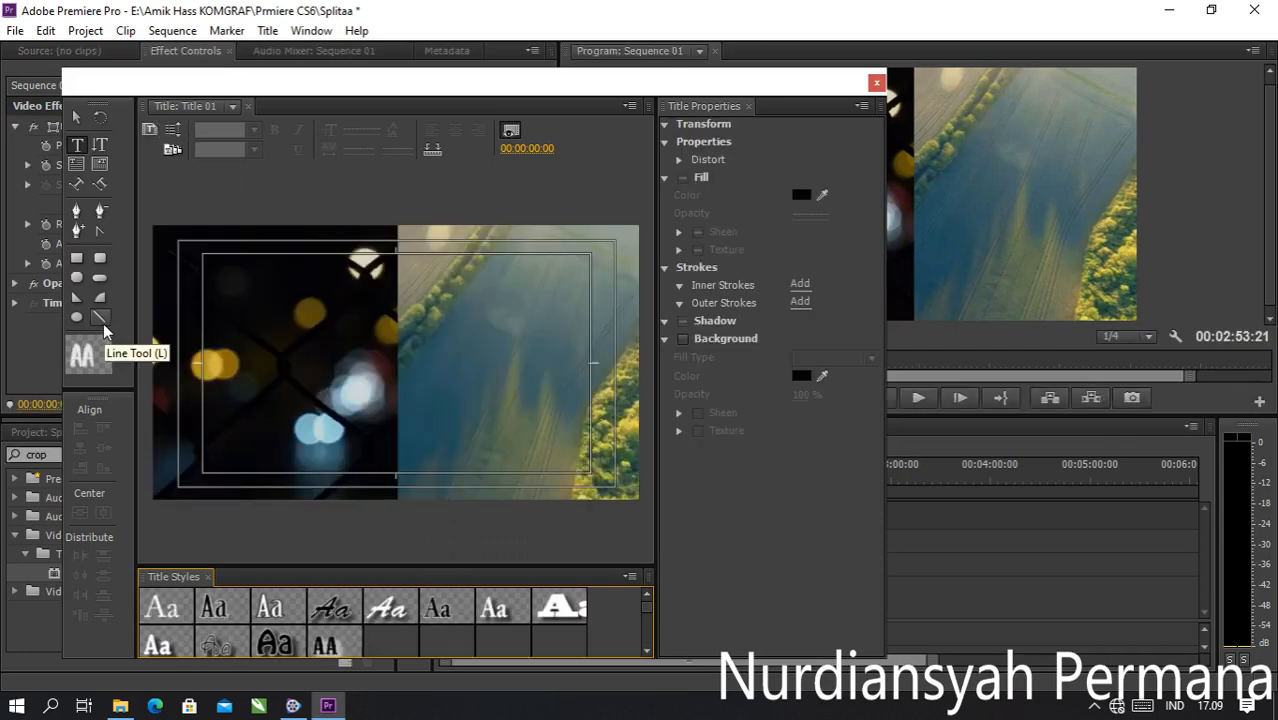
Step: Draw a vertical line about 1089 px tall in the title along the border between the two clips
{"action": "left_click", "coordinate": [101, 319]}
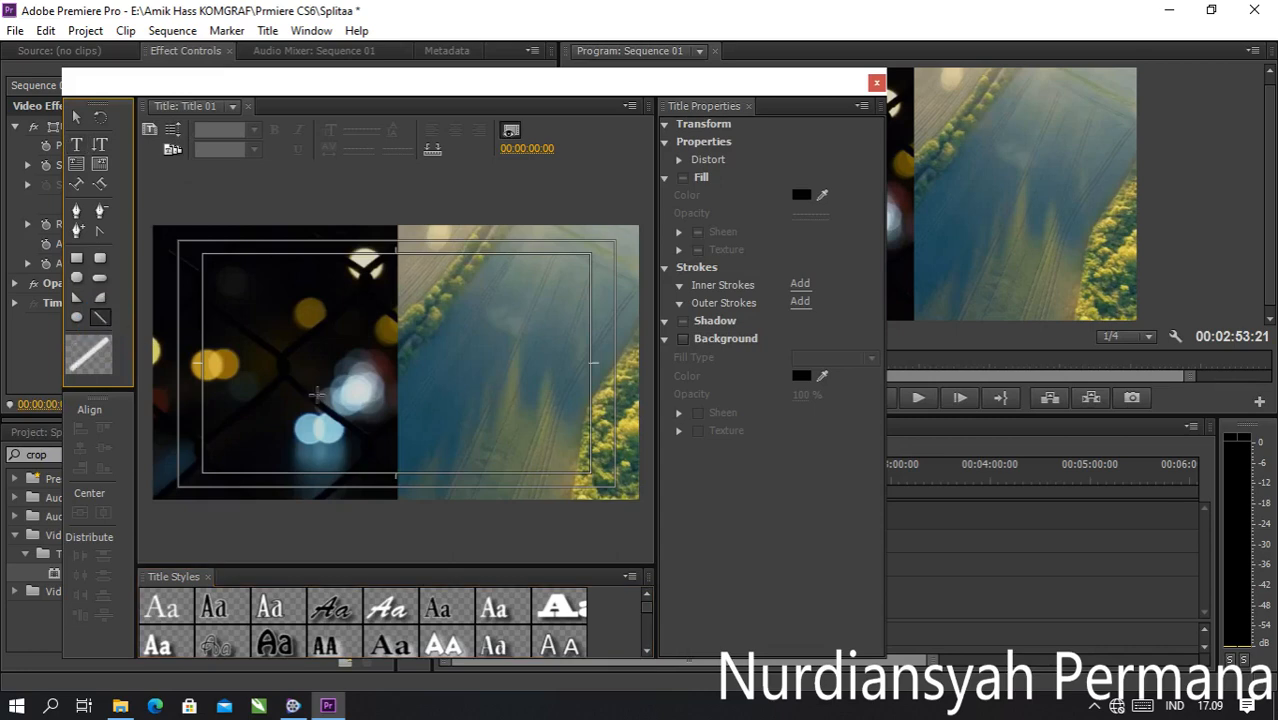
{"action": "left_click", "coordinate": [396, 501]}
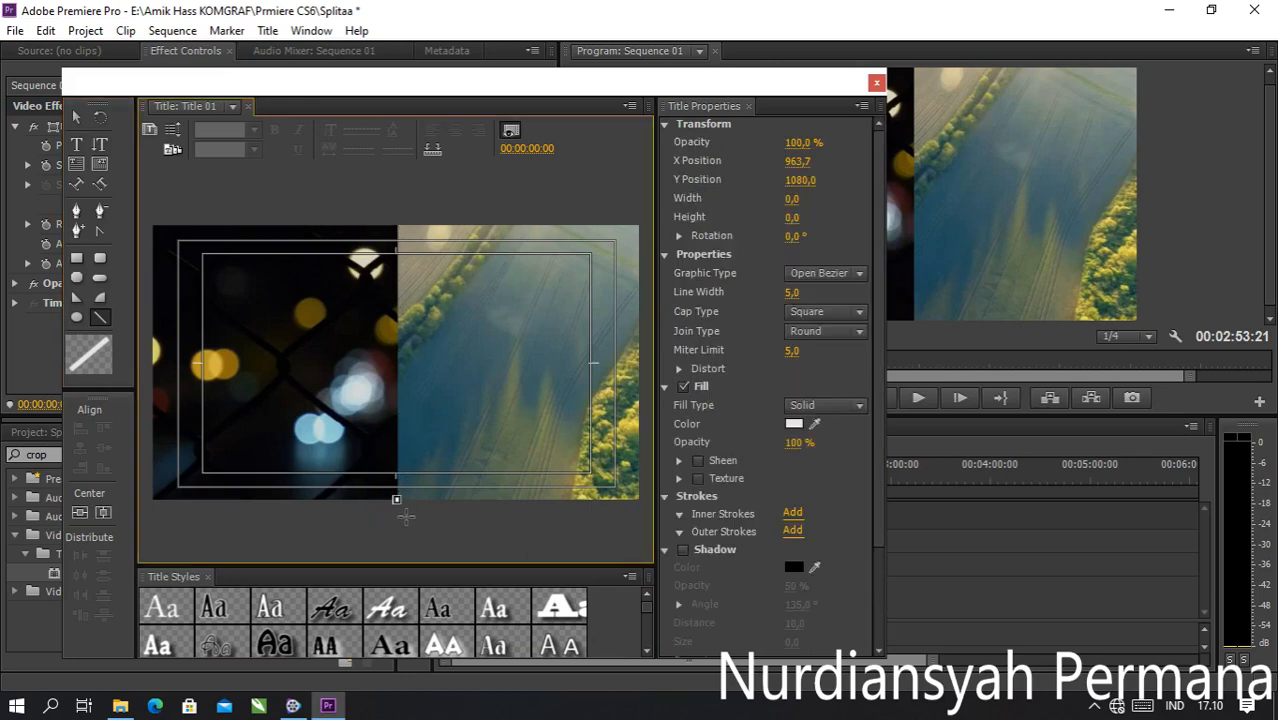
{"action": "left_click_drag", "start_coordinate": [396, 499], "coordinate": [396, 220]}
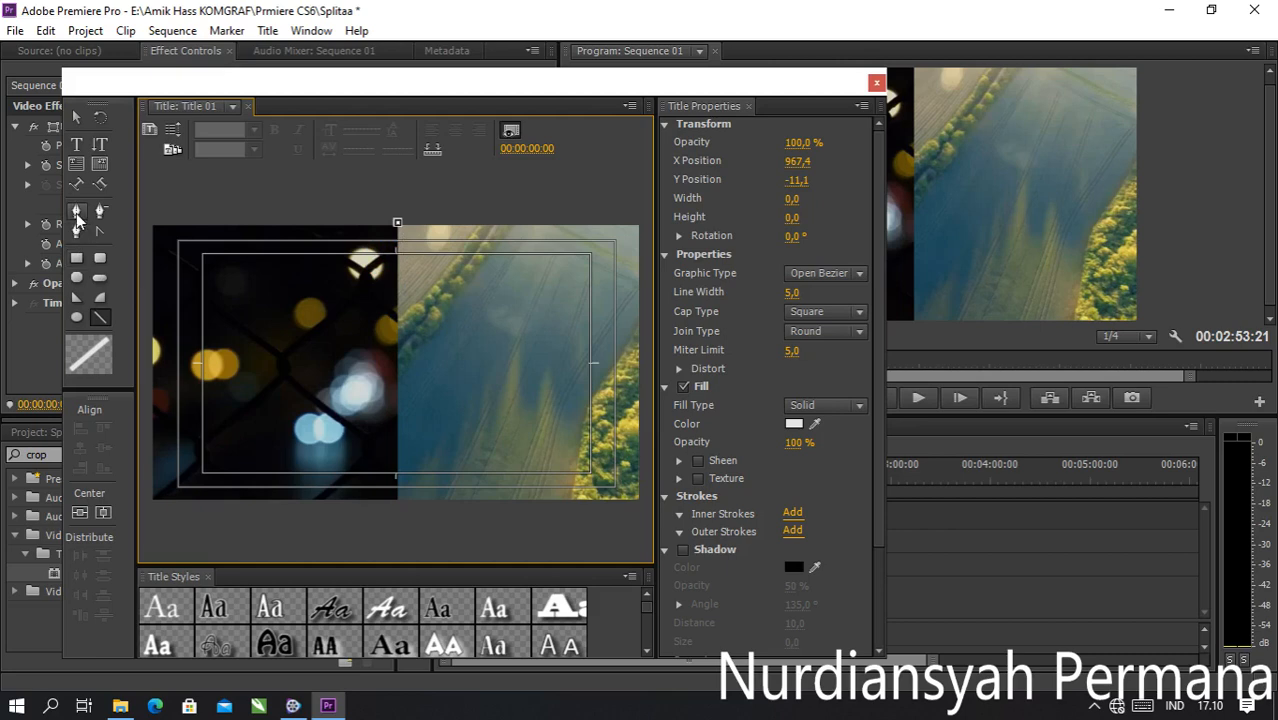
{"action": "left_click", "coordinate": [76, 211]}
{"action": "left_click_drag", "start_coordinate": [397, 228], "coordinate": [397, 502]}
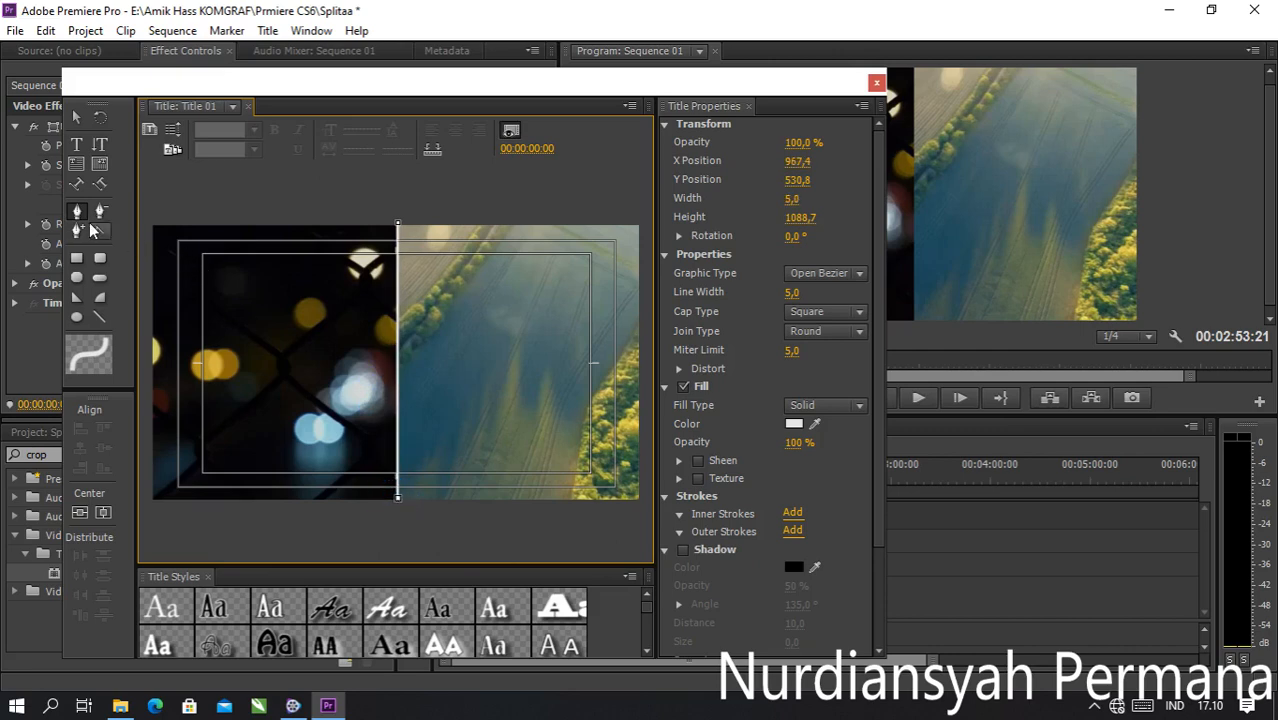
{"action": "left_click", "coordinate": [82, 118]}
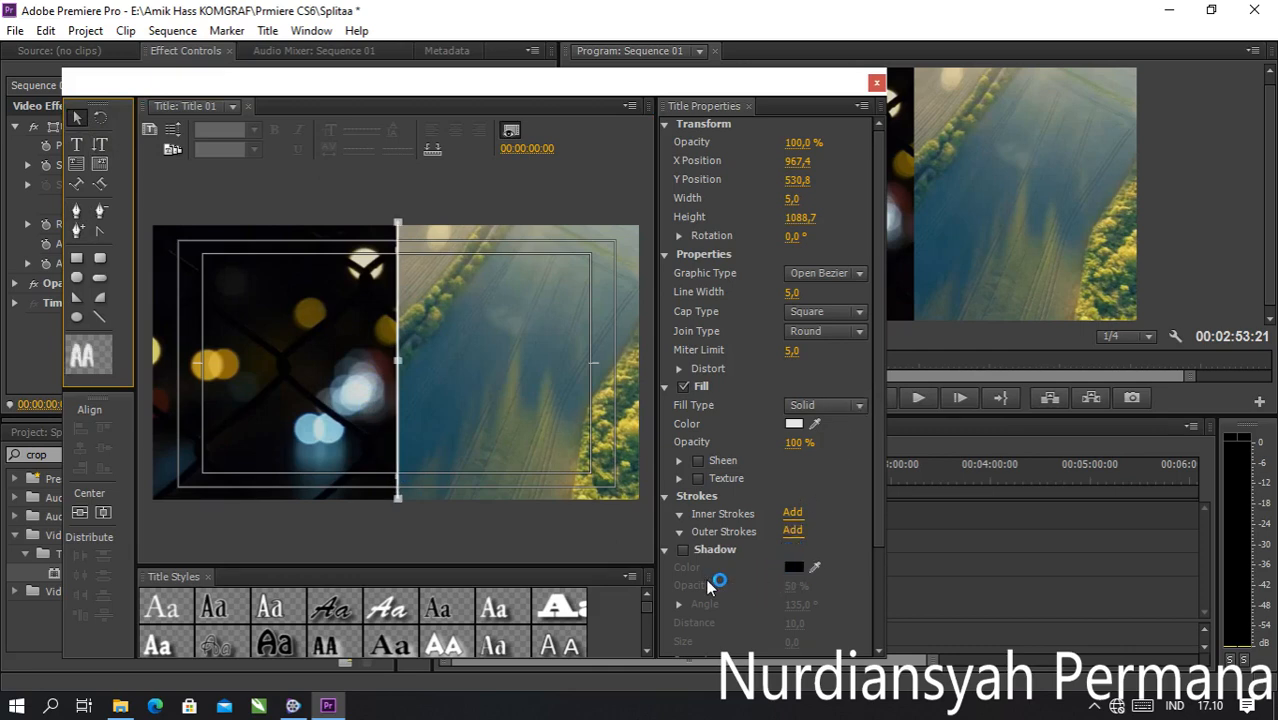
Step: Enable the line's shadow, raise the shadow opacity and set its size to 2, finishing the title
{"action": "left_click", "coordinate": [683, 550]}
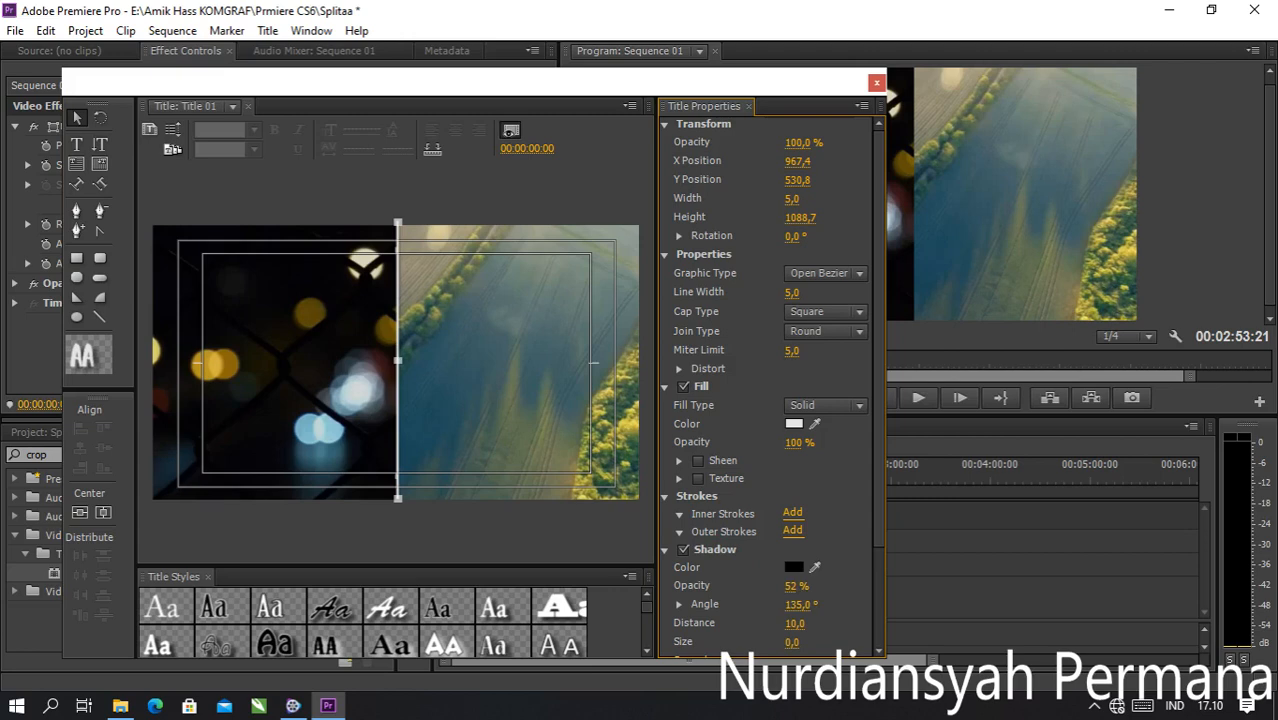
{"action": "left_click_drag", "start_coordinate": [803, 588], "coordinate": [830, 598]}
{"action": "left_click", "coordinate": [795, 642]}
{"action": "type", "text": "2"}
{"action": "key", "text": "Return"}
{"action": "left_click_drag", "start_coordinate": [876, 480], "coordinate": [876, 308]}
{"action": "left_click", "coordinate": [876, 83]}
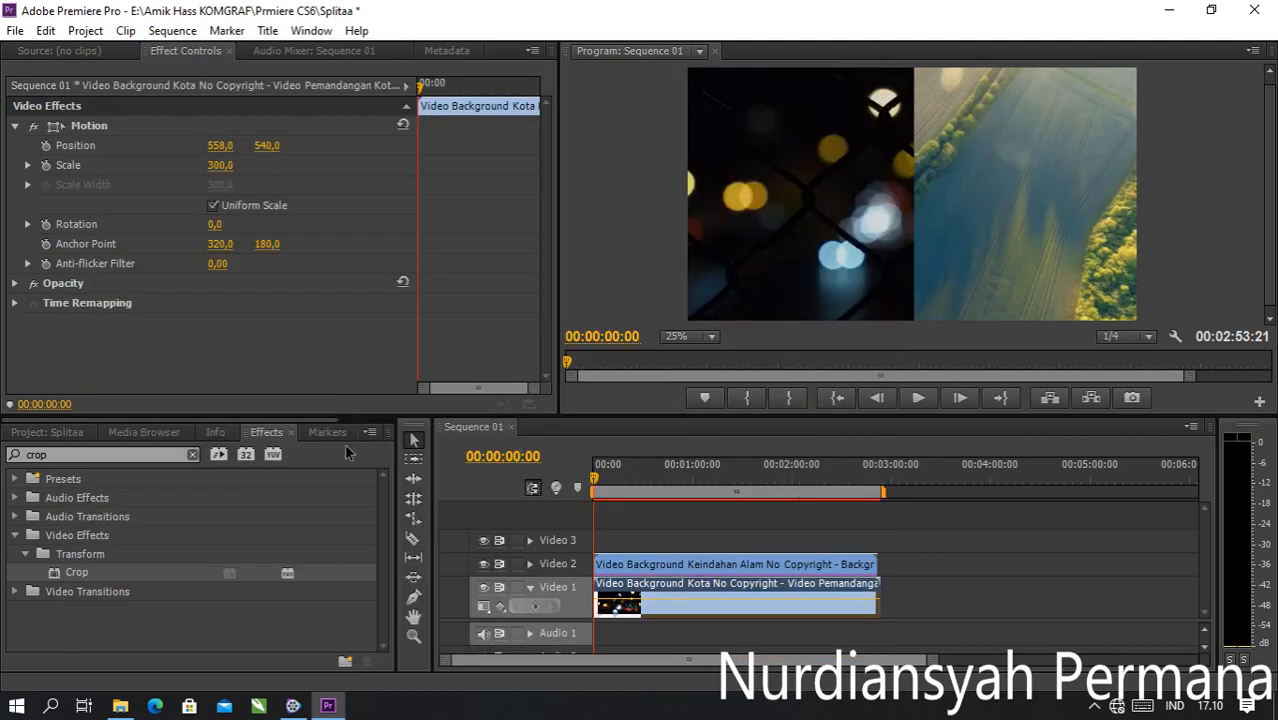
Step: Place Title 01 at the start of Video 3, extend it to the end of the clips and play back the sequence
{"action": "left_click", "coordinate": [71, 435]}
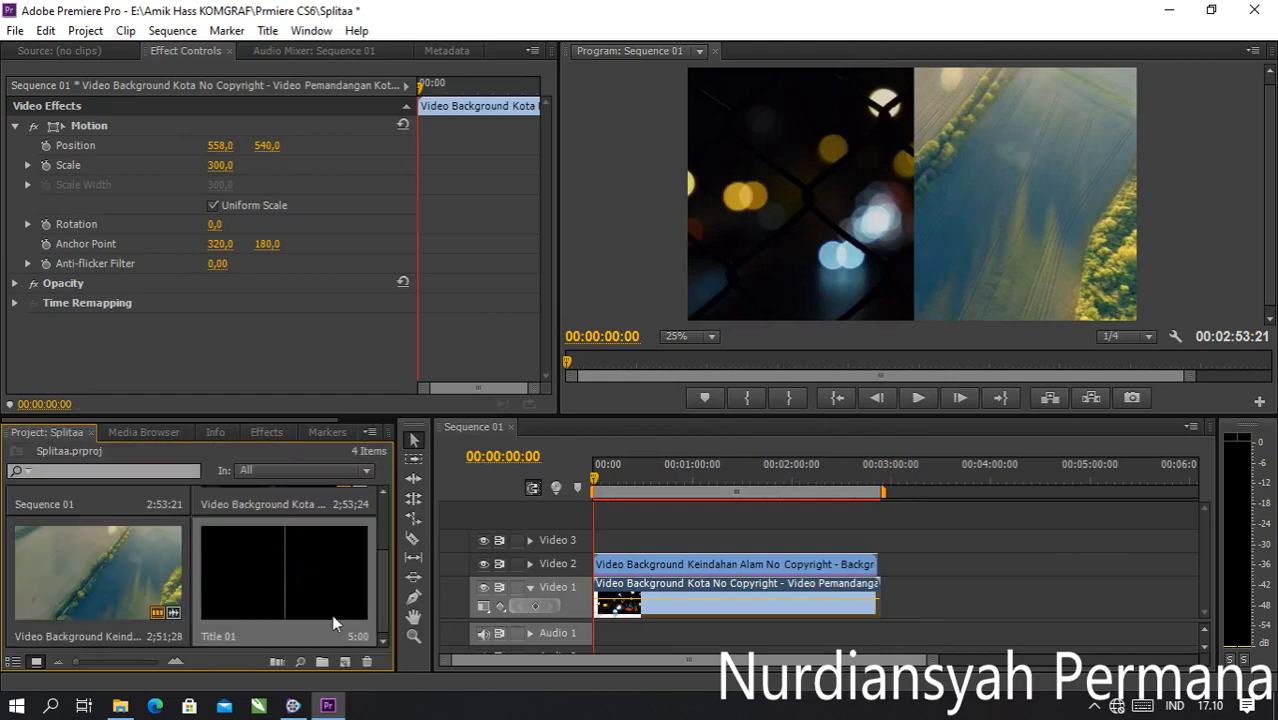
{"action": "left_click_drag", "start_coordinate": [291, 587], "coordinate": [600, 545]}
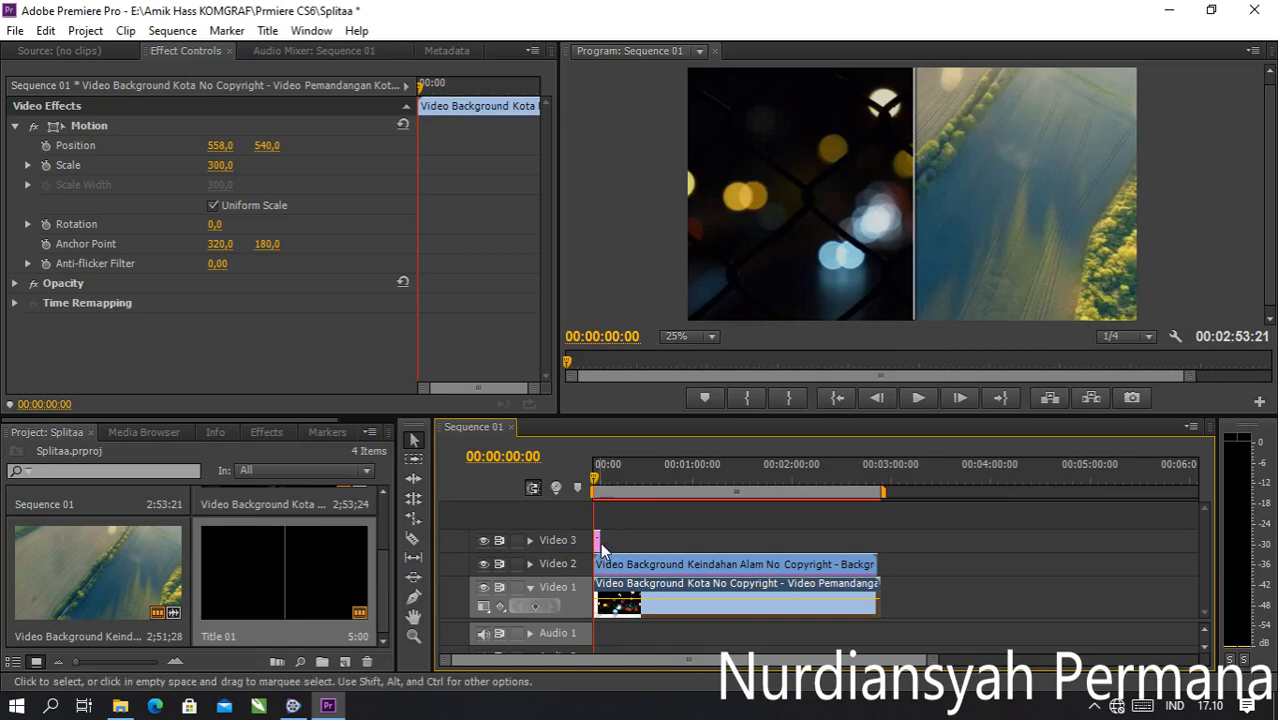
{"action": "left_click_drag", "start_coordinate": [608, 540], "coordinate": [882, 548]}
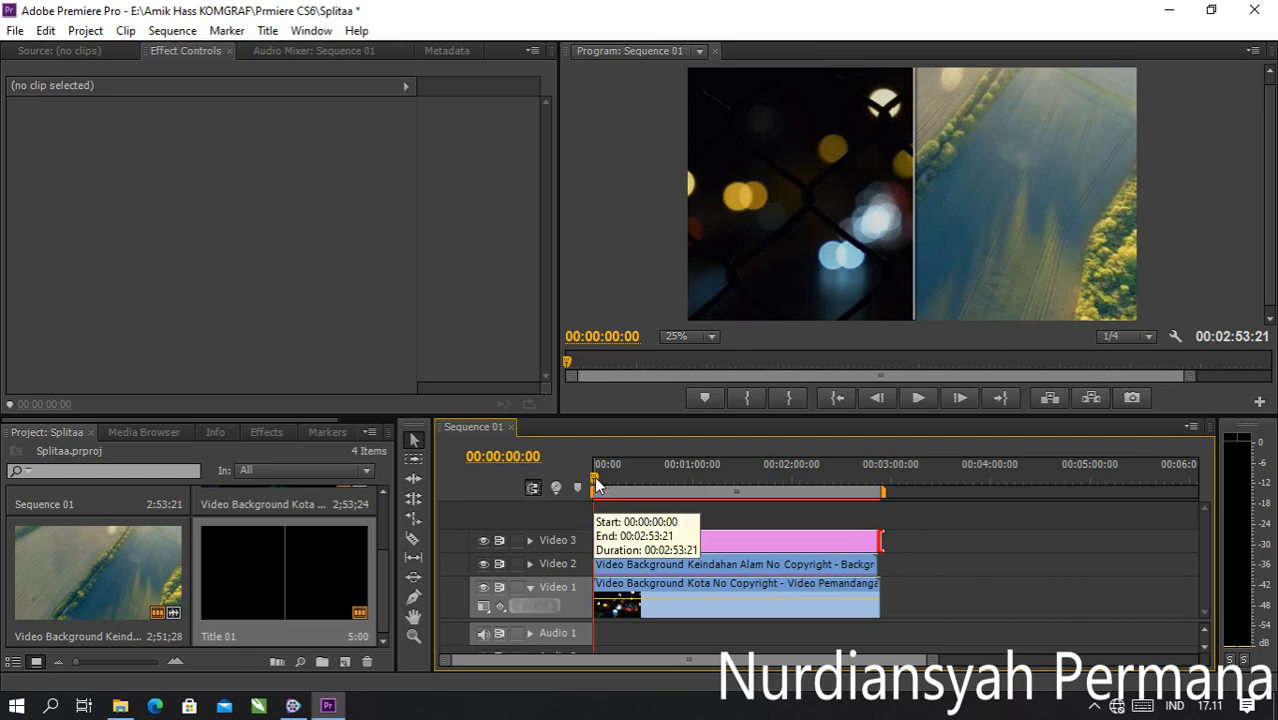
{"action": "key", "text": "space"}
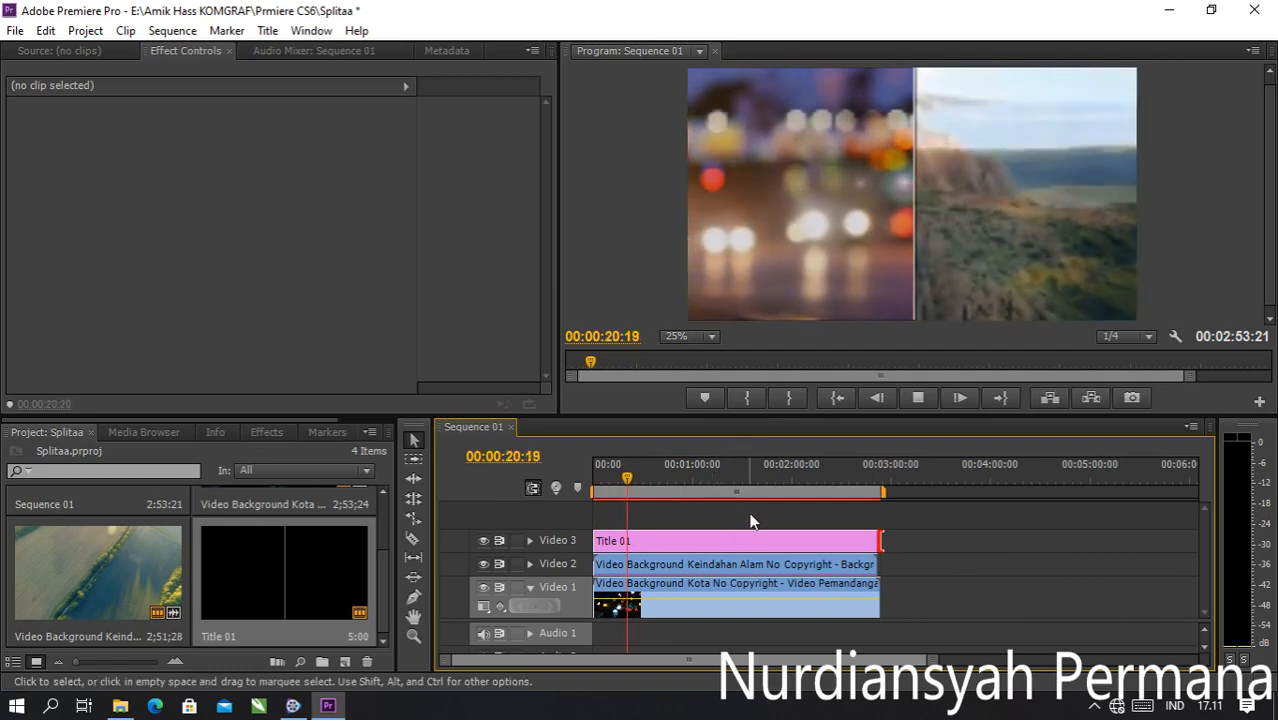
{"action": "key", "text": "space"}
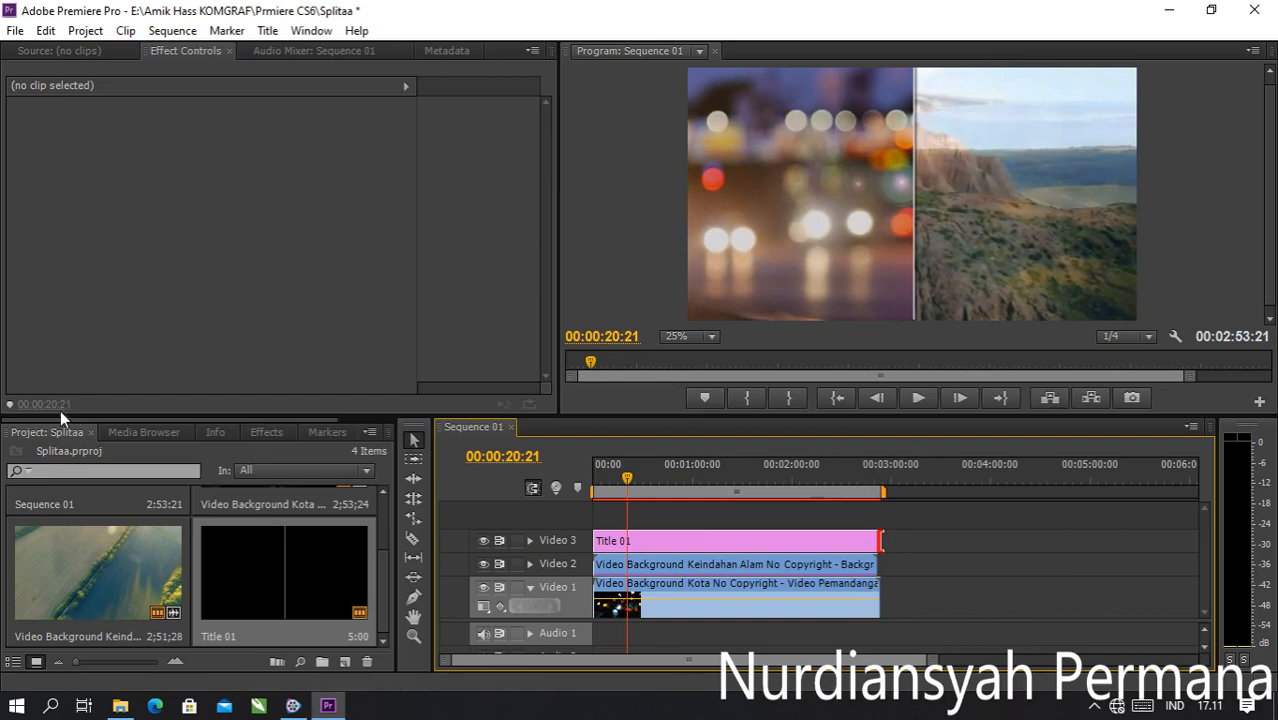
Step: Delete the Keindahan Alam clip from Video 2 and Title 01 from Video 3, returning the playhead to the start
{"action": "left_click", "coordinate": [827, 599]}
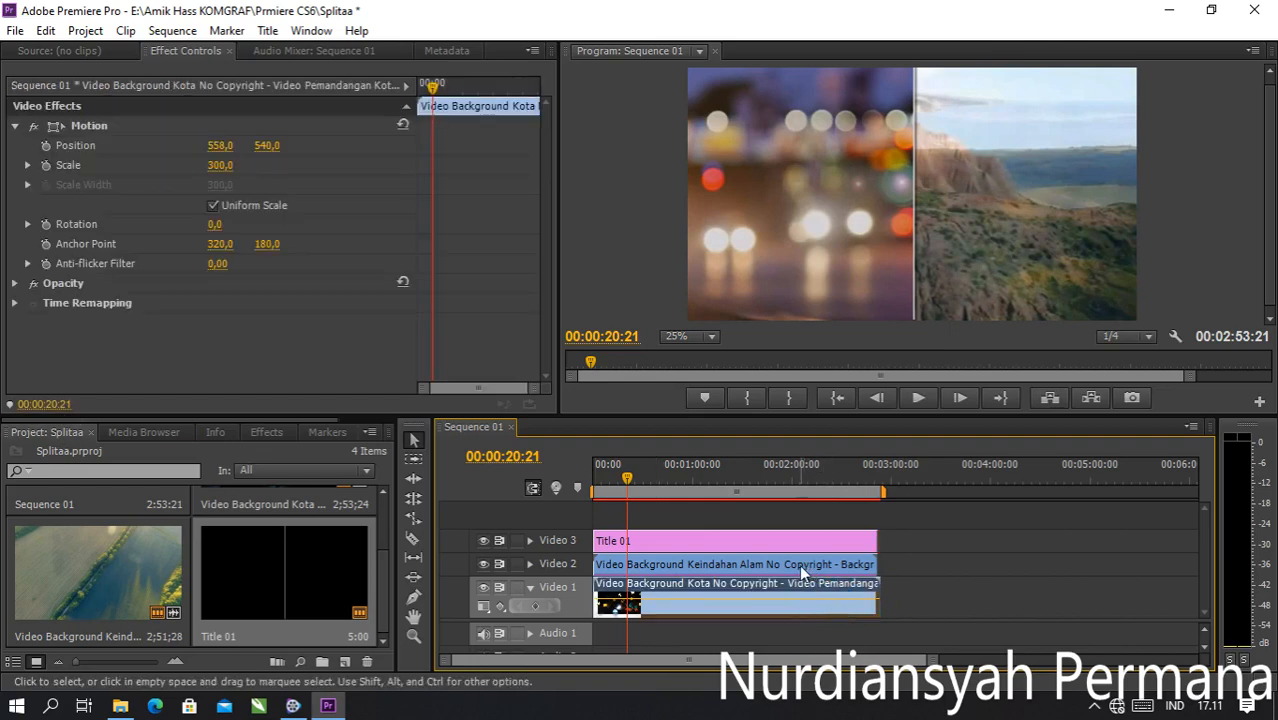
{"action": "left_click", "coordinate": [769, 565]}
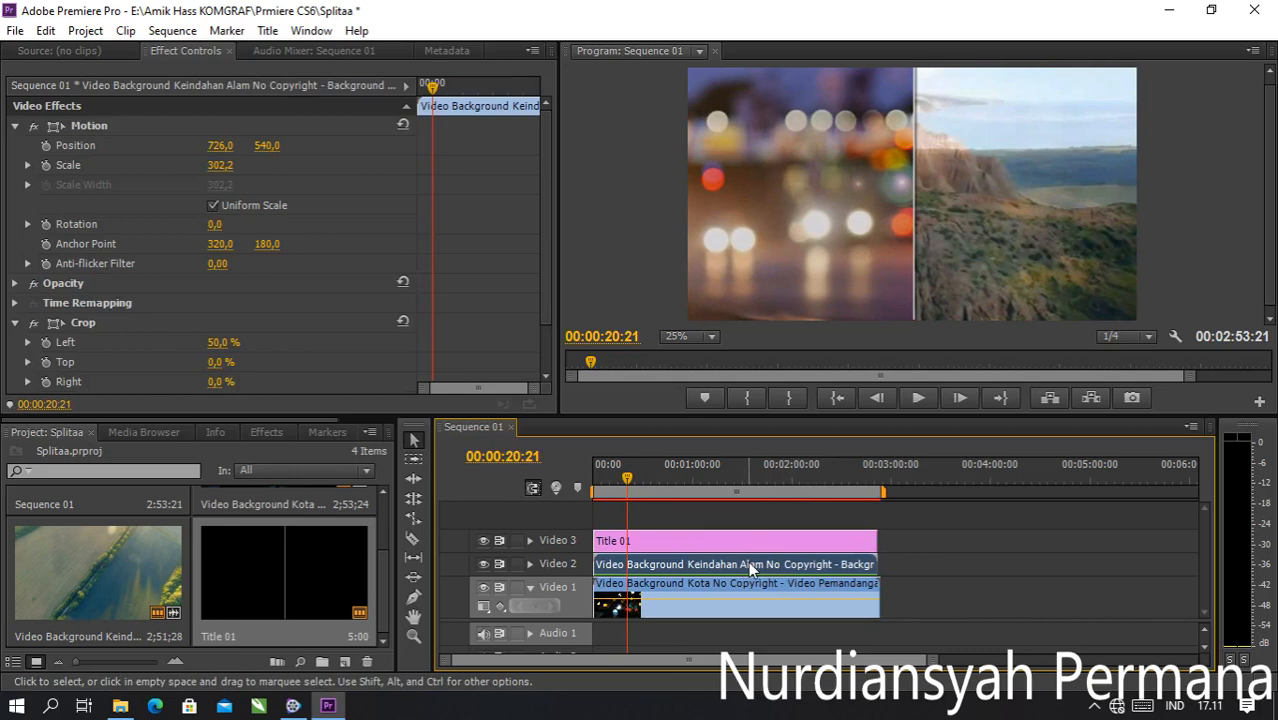
{"action": "key", "text": "Delete"}
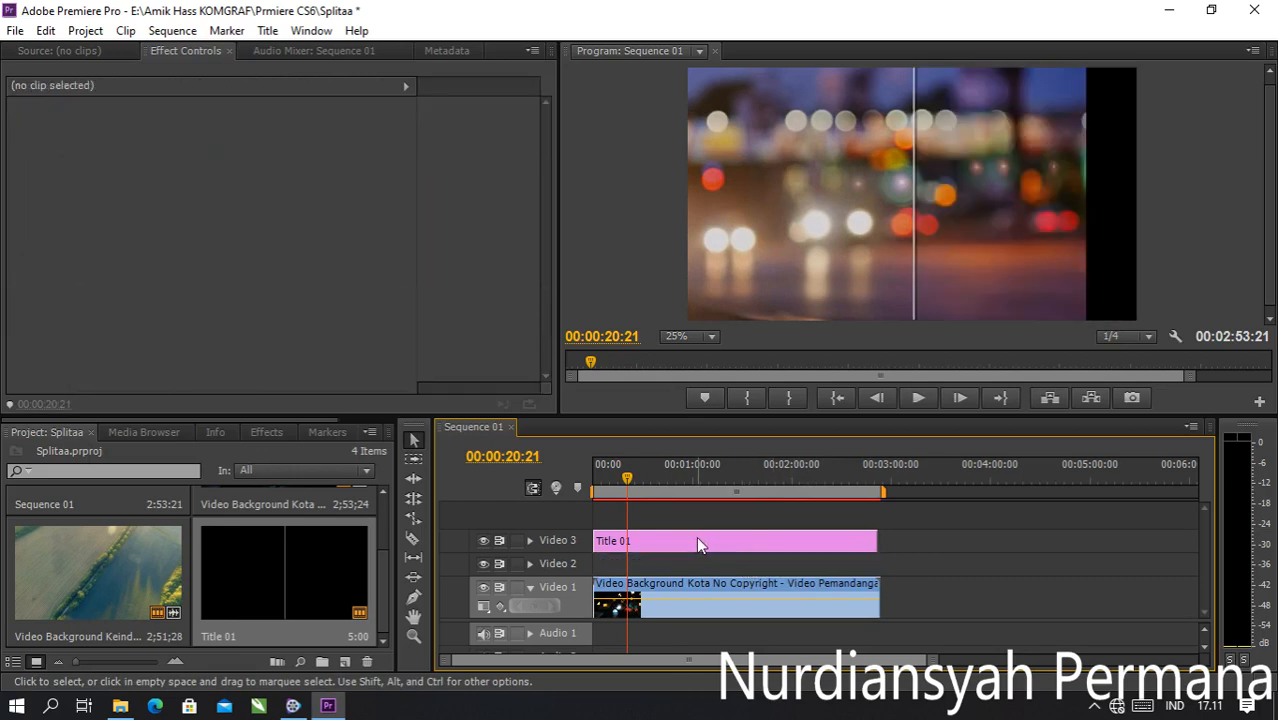
{"action": "left_click", "coordinate": [696, 538]}
{"action": "key", "text": "Delete"}
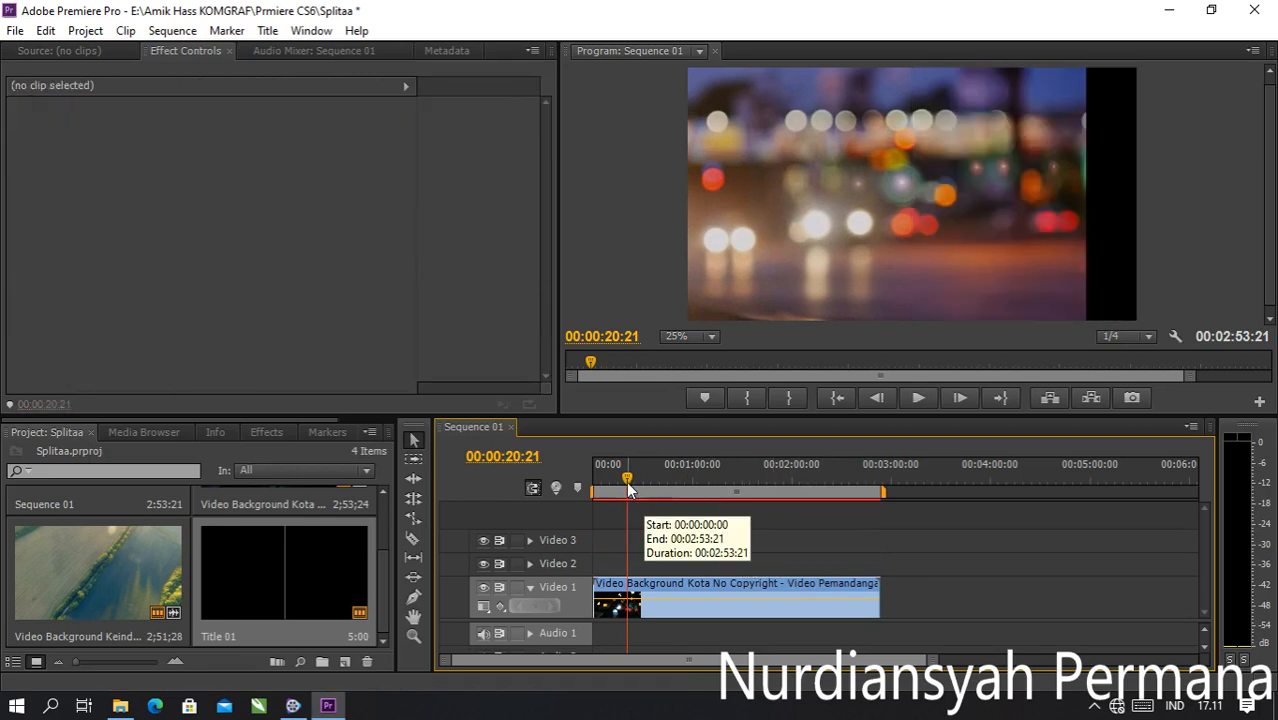
{"action": "left_click_drag", "start_coordinate": [625, 477], "coordinate": [576, 477]}
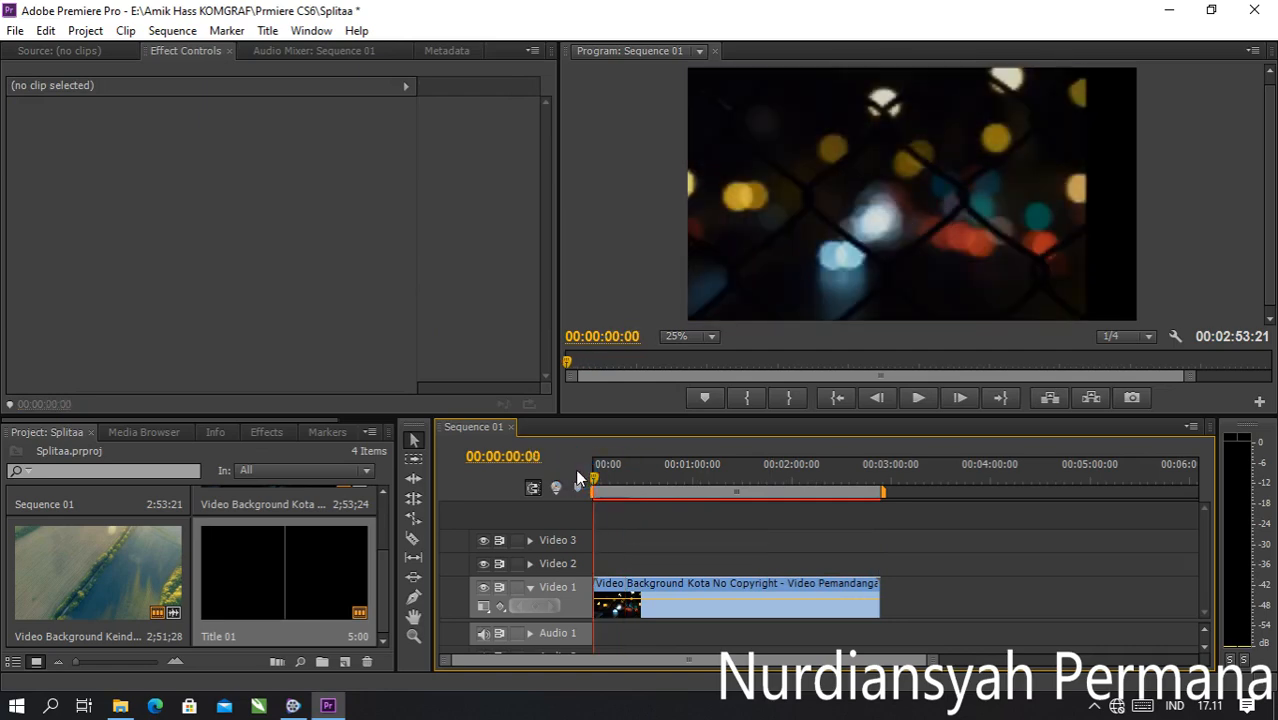
Step: Bring the Pemandangan Alam Laut clip from the file folder to the start of Video 2 and dismiss the Smadav window
{"action": "left_click", "coordinate": [120, 706]}
{"action": "left_click_drag", "start_coordinate": [425, 285], "coordinate": [605, 570]}
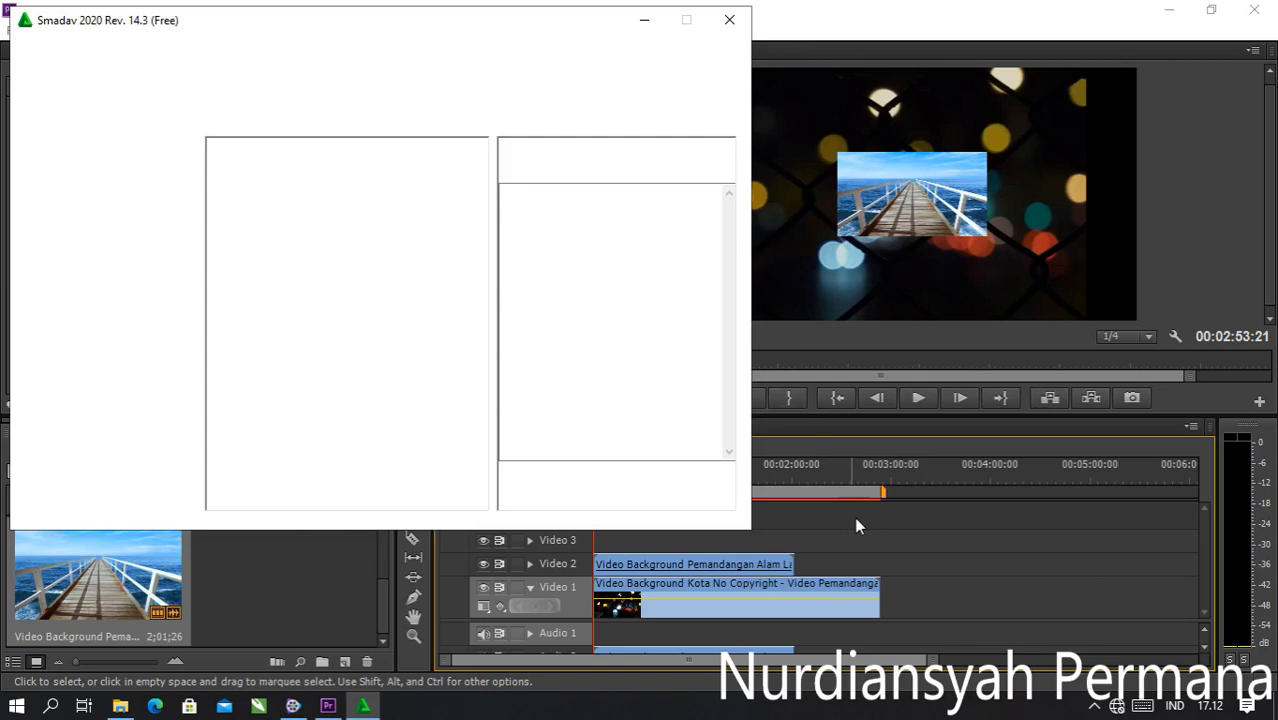
{"action": "left_click", "coordinate": [729, 20]}
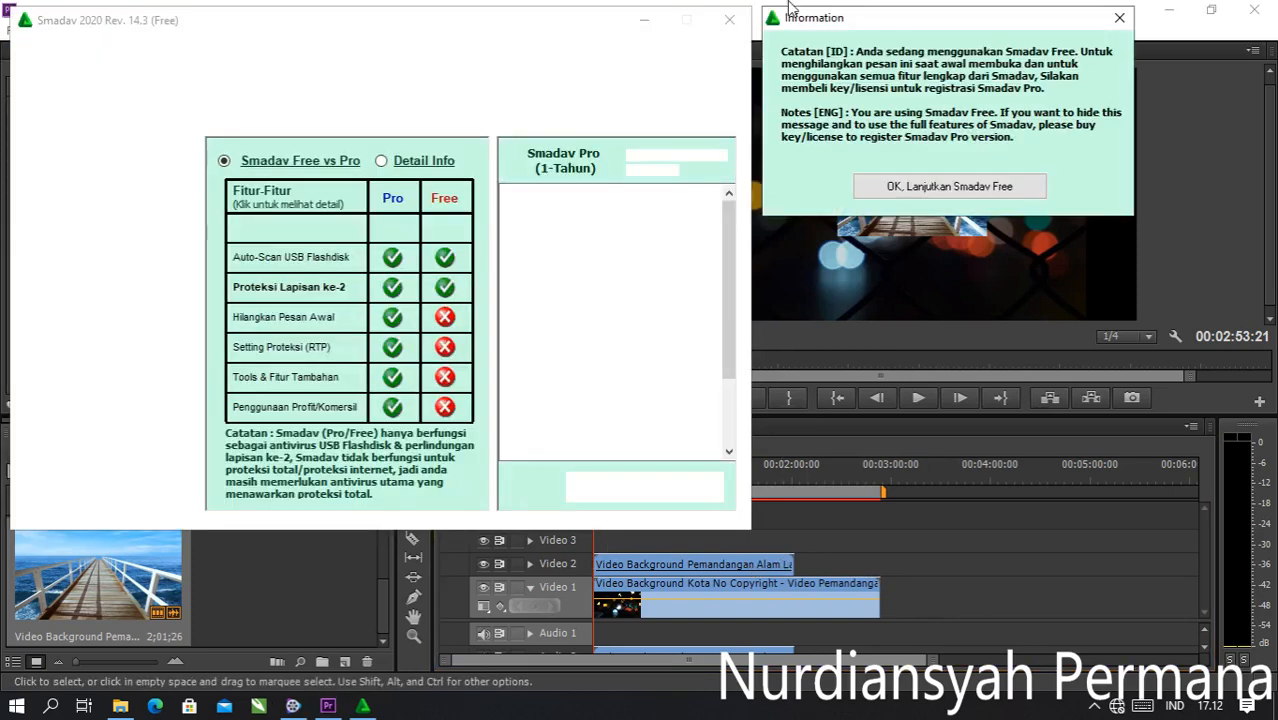
{"action": "left_click", "coordinate": [838, 444]}
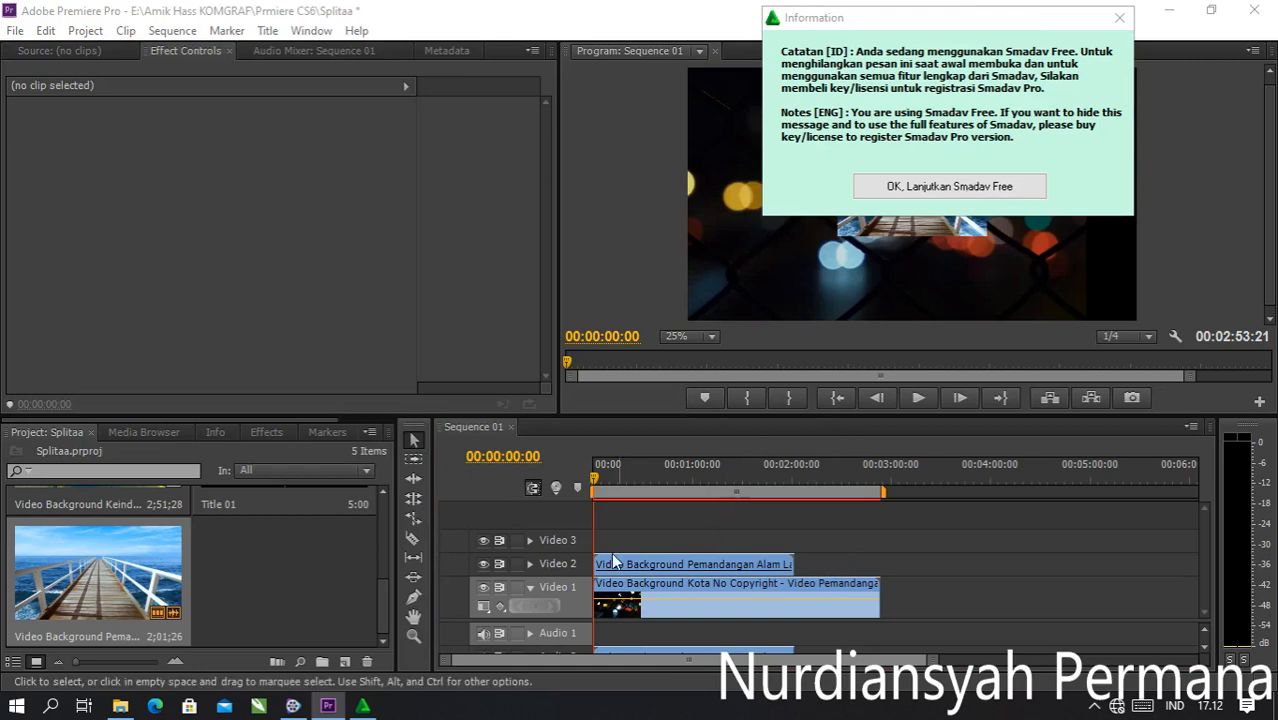
{"action": "left_click", "coordinate": [596, 482]}
{"action": "mouse_move", "coordinate": [596, 482]}
{"action": "left_mouse_down"}
{"action": "mouse_move", "coordinate": [611, 478]}
{"action": "mouse_move", "coordinate": [589, 482]}
{"action": "left_mouse_up"}
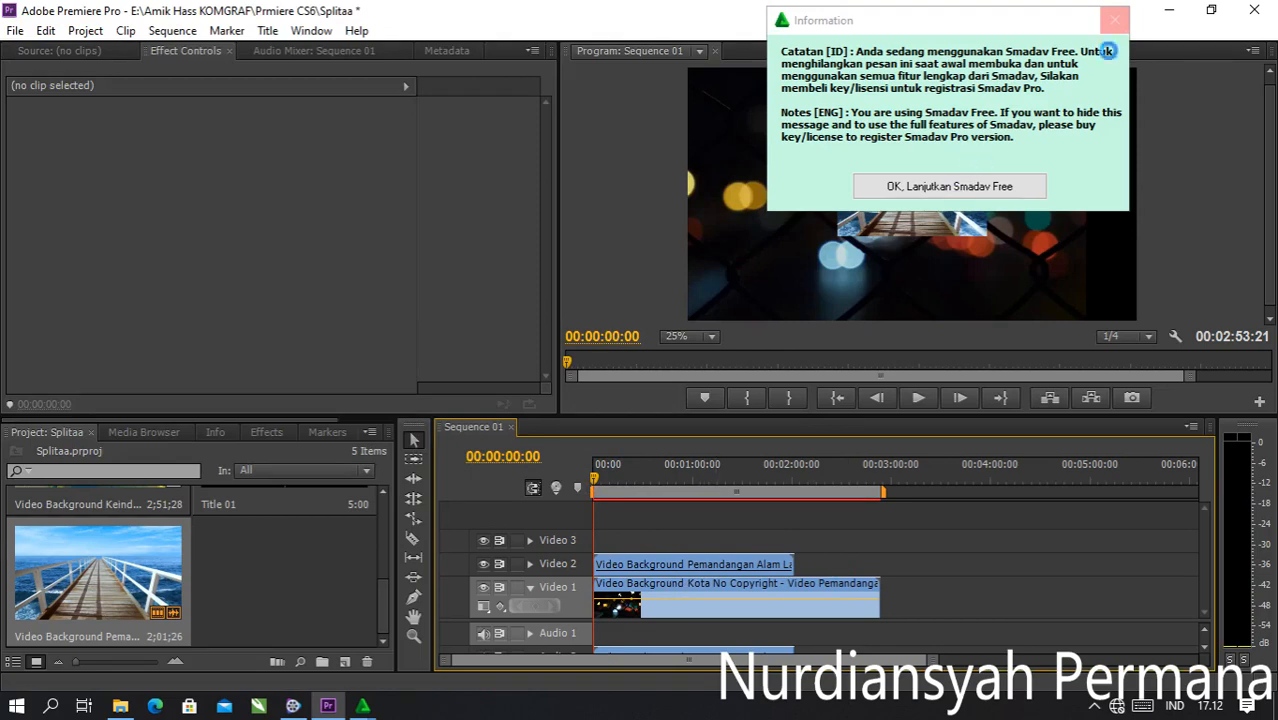
Step: Unlink and delete the Pemandangan Alam Laut clip's audio, and enlarge its picture to fill the frame
{"action": "right_click", "coordinate": [684, 561]}
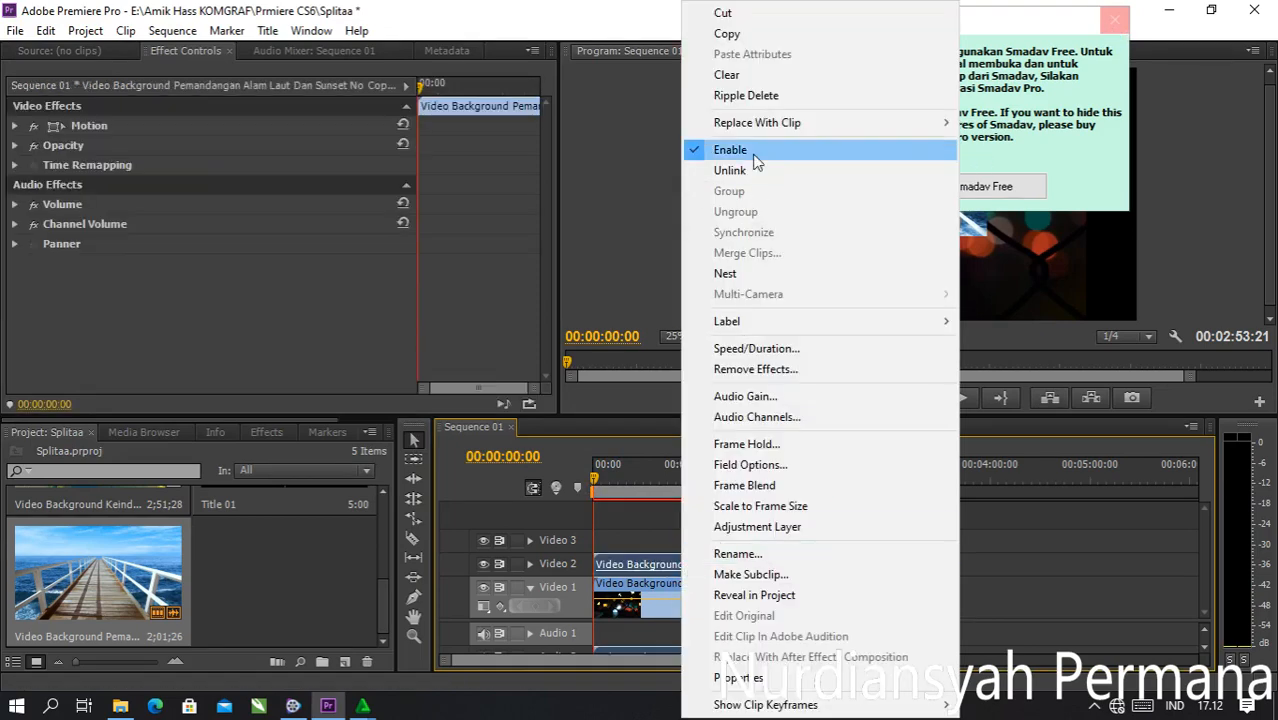
{"action": "left_click", "coordinate": [732, 170]}
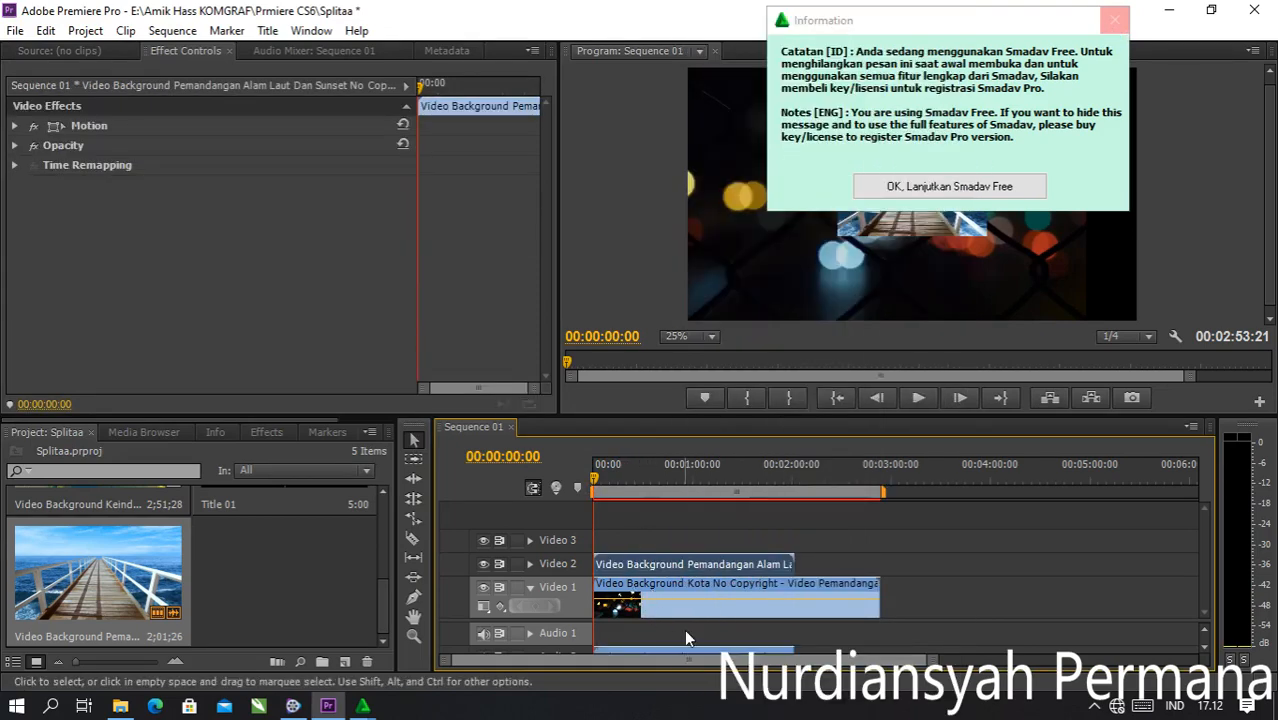
{"action": "left_click", "coordinate": [773, 649]}
{"action": "key", "text": "Delete"}
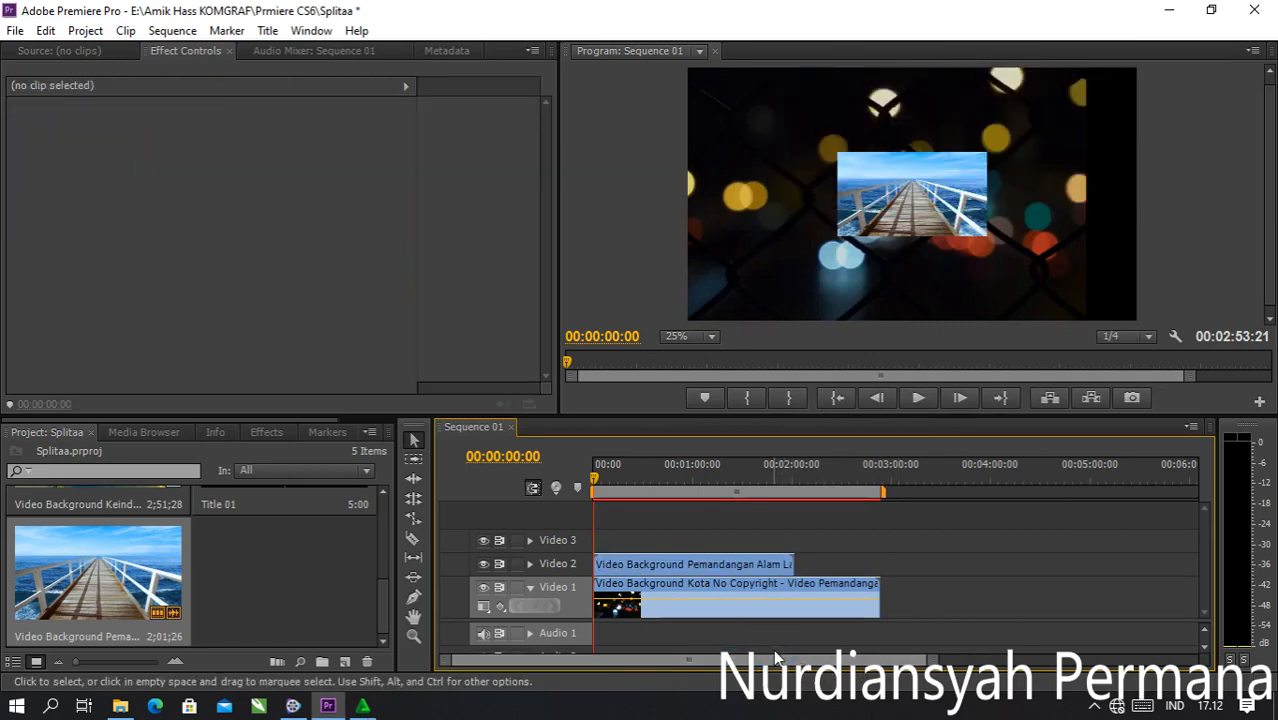
{"action": "left_click", "coordinate": [952, 212]}
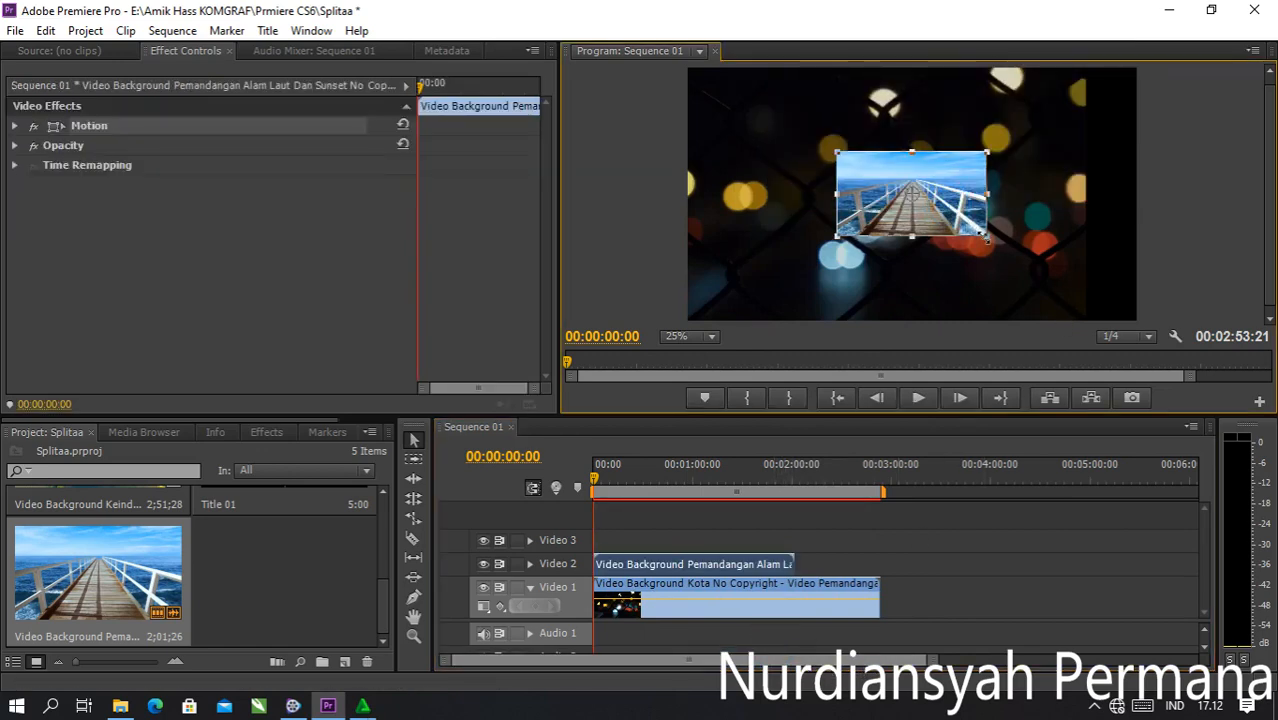
{"action": "left_click_drag", "start_coordinate": [986, 238], "coordinate": [1098, 314]}
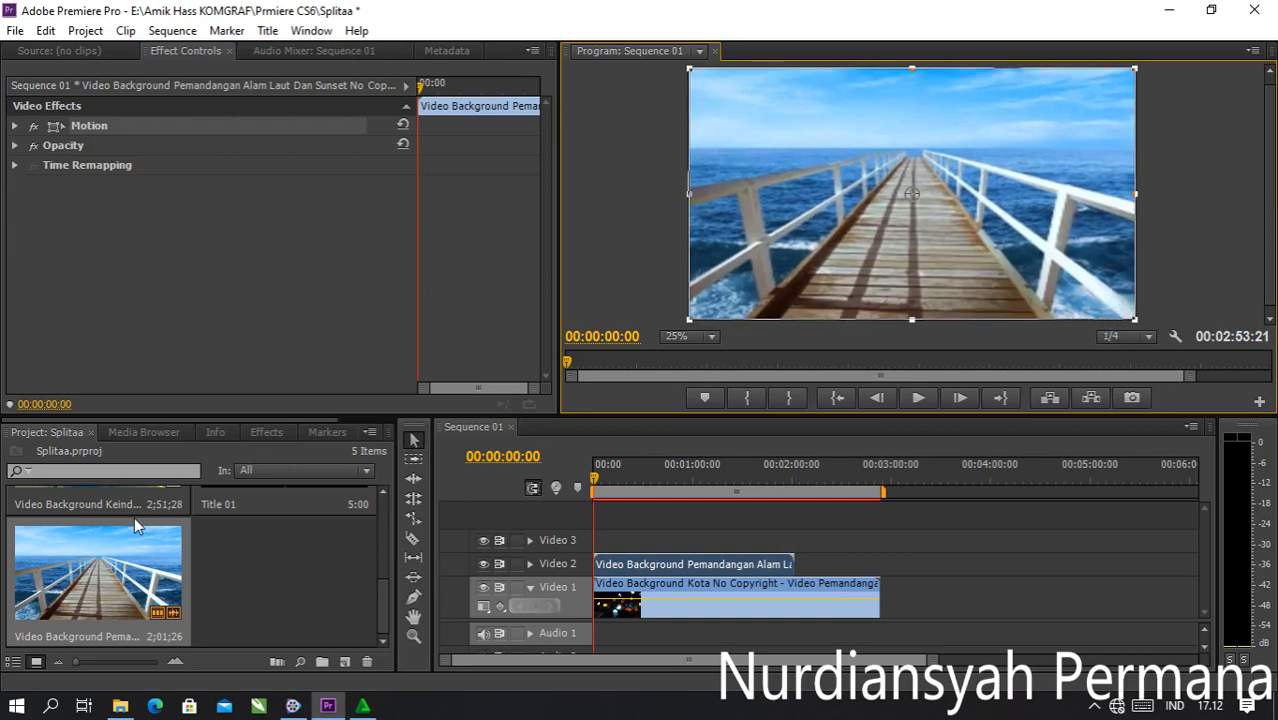
Step: Find the Linear Wipe effect by searching for "line" and apply it to the Pemandangan Alam Laut clip on Video 2
{"action": "left_click", "coordinate": [136, 431]}
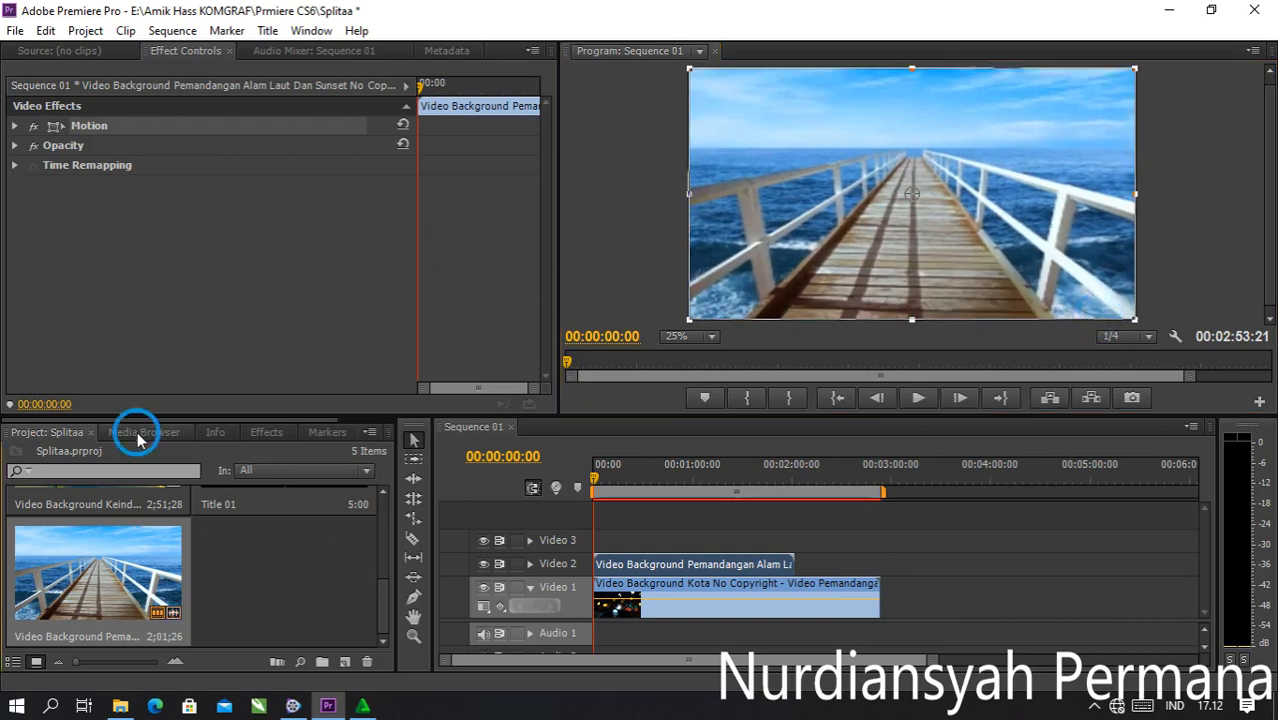
{"action": "left_click", "coordinate": [275, 435]}
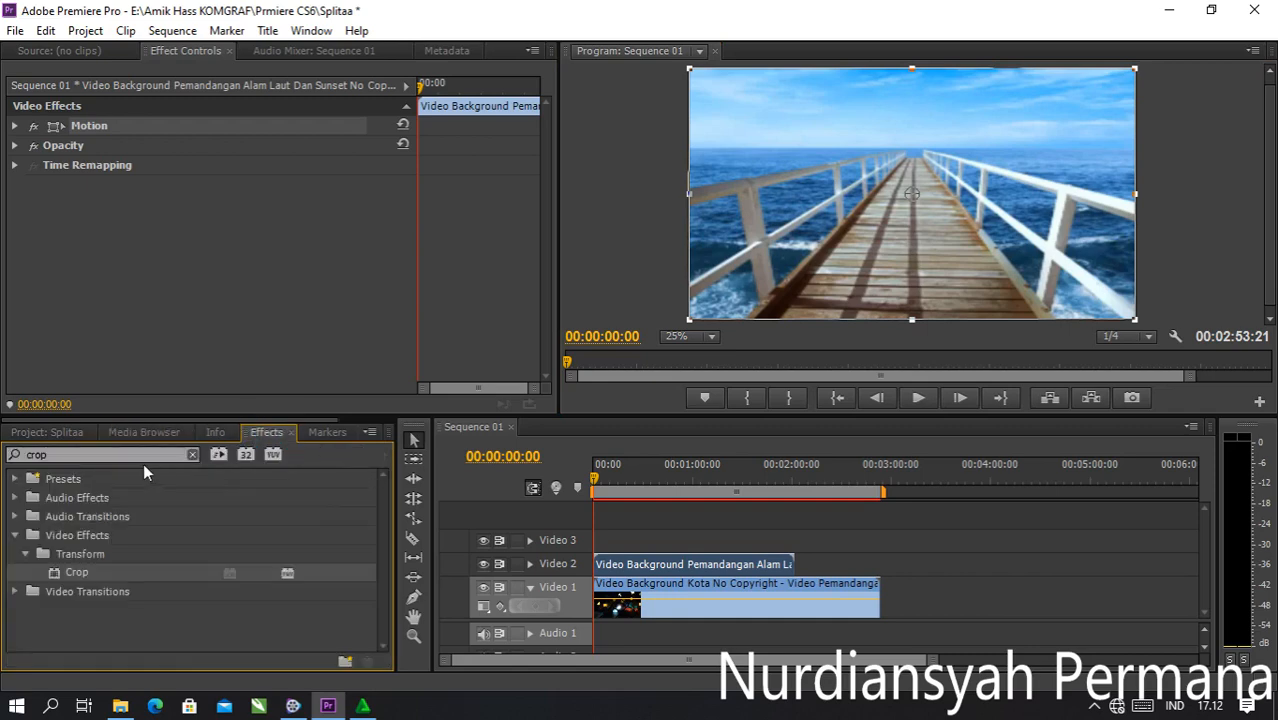
{"action": "double_click", "coordinate": [97, 454]}
{"action": "type", "text": "lini"}
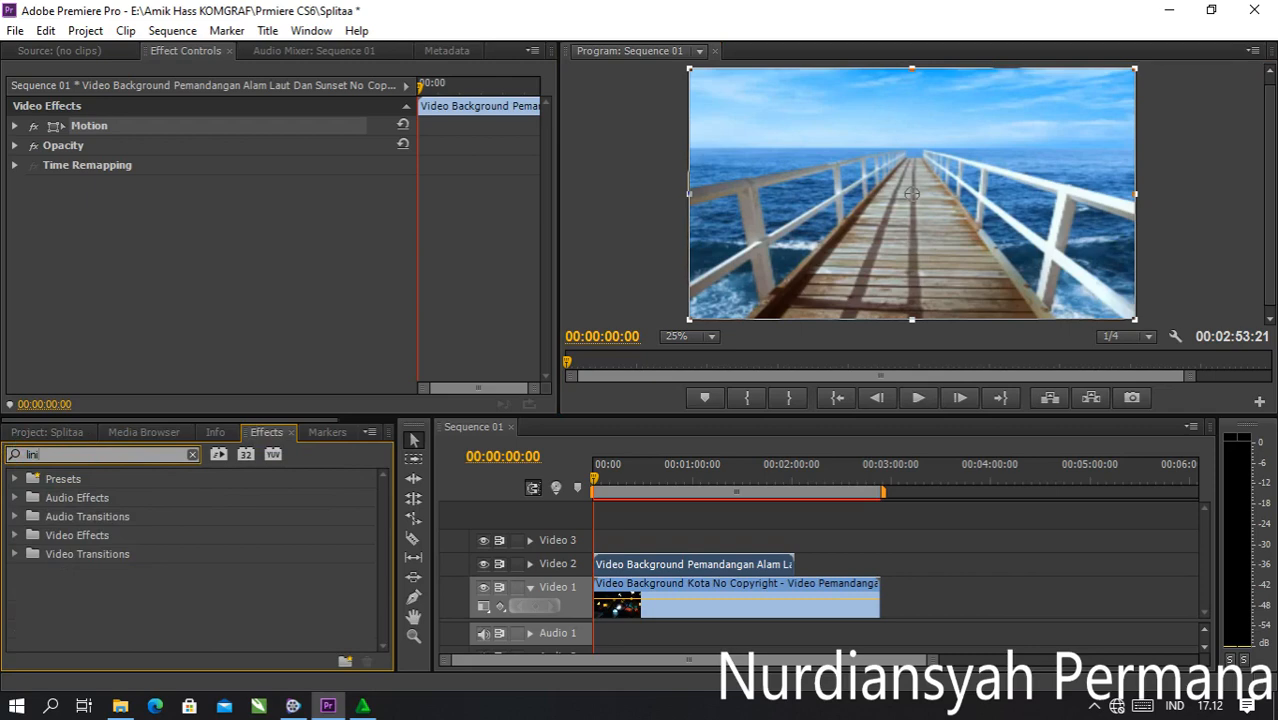
{"action": "key", "text": "BackSpace"}
{"action": "type", "text": "e"}
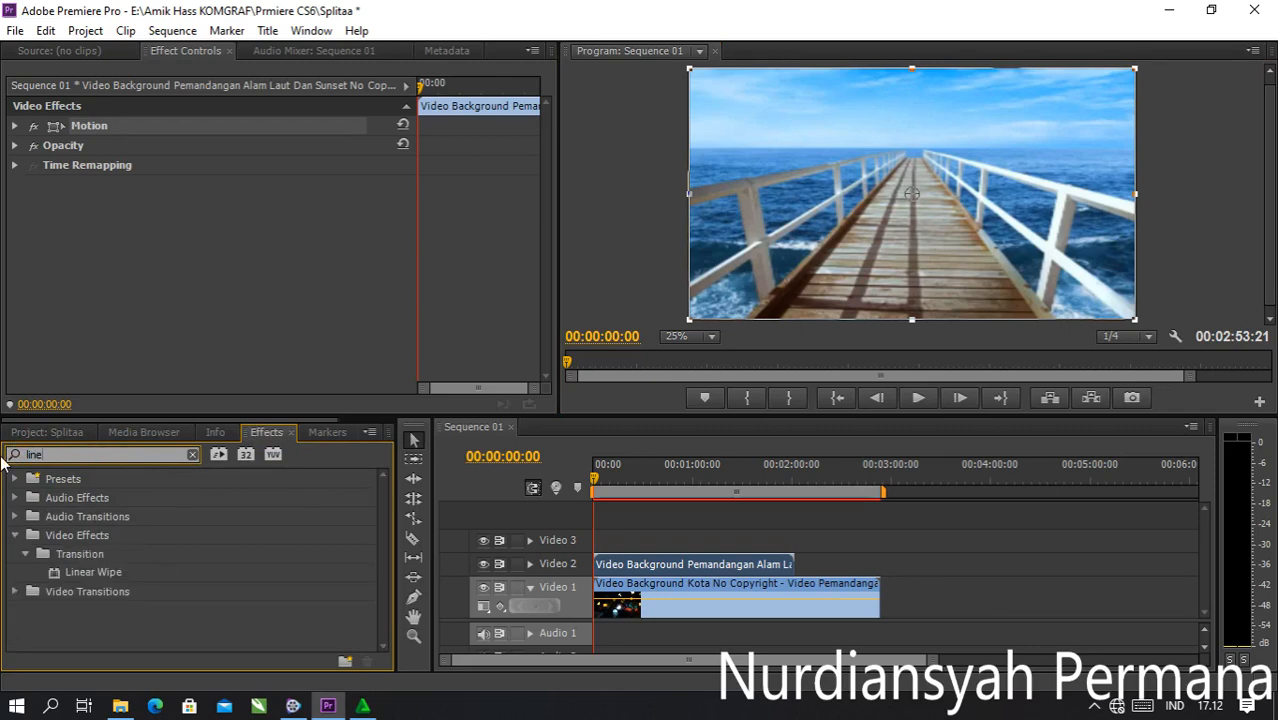
{"action": "left_click", "coordinate": [97, 574]}
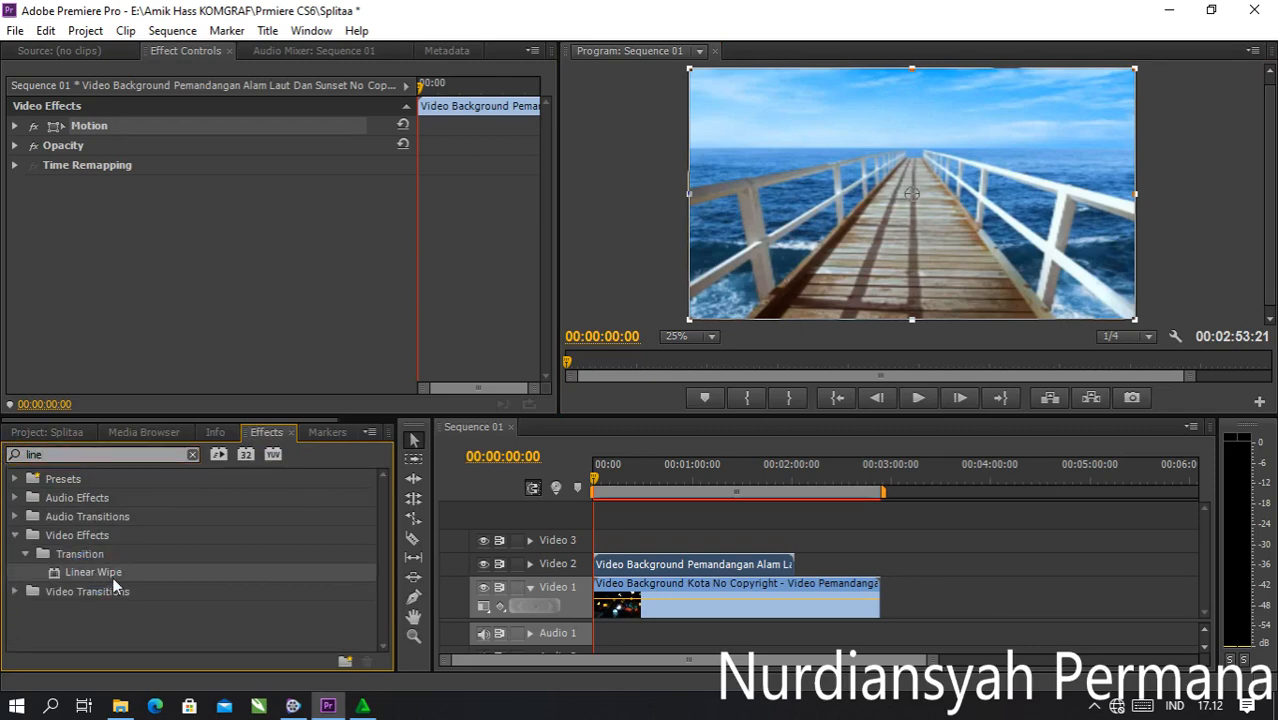
{"action": "left_click_drag", "start_coordinate": [91, 571], "coordinate": [620, 564]}
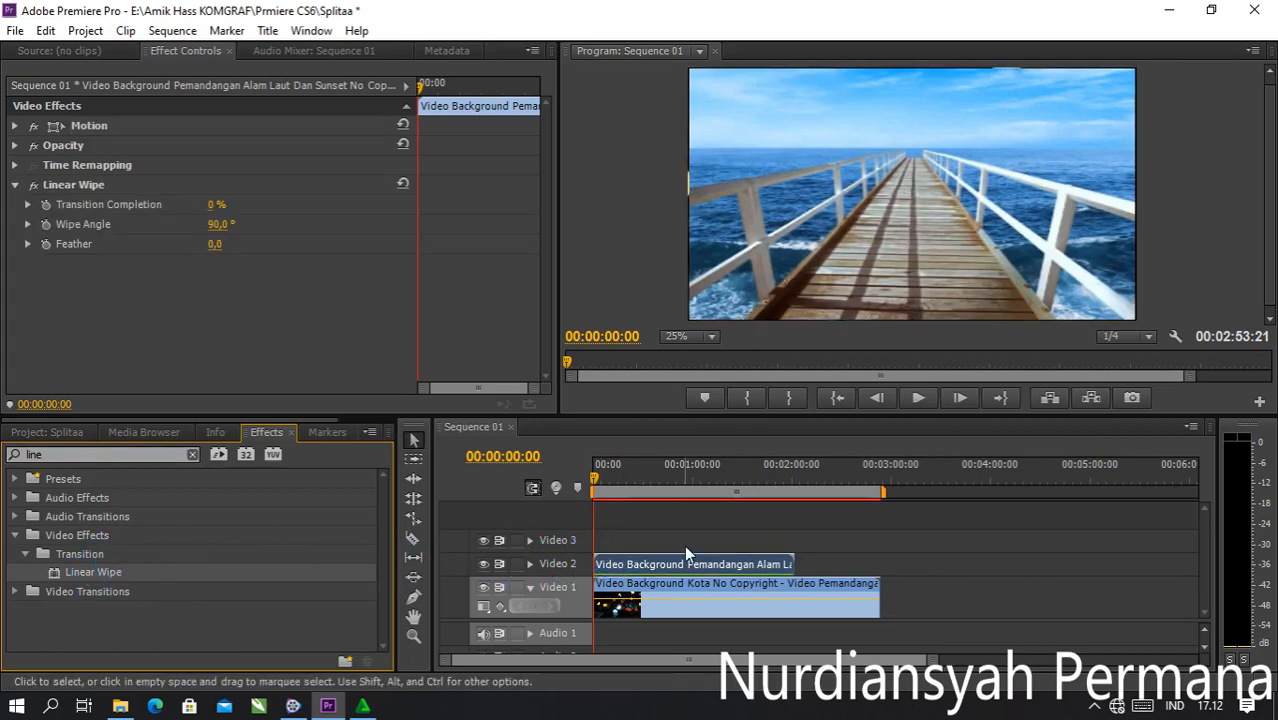
Step: Enlarge the sea clip's picture slightly to a scale of 300 so it covers the whole frame
{"action": "left_click", "coordinate": [920, 228]}
{"action": "left_click", "coordinate": [919, 223]}
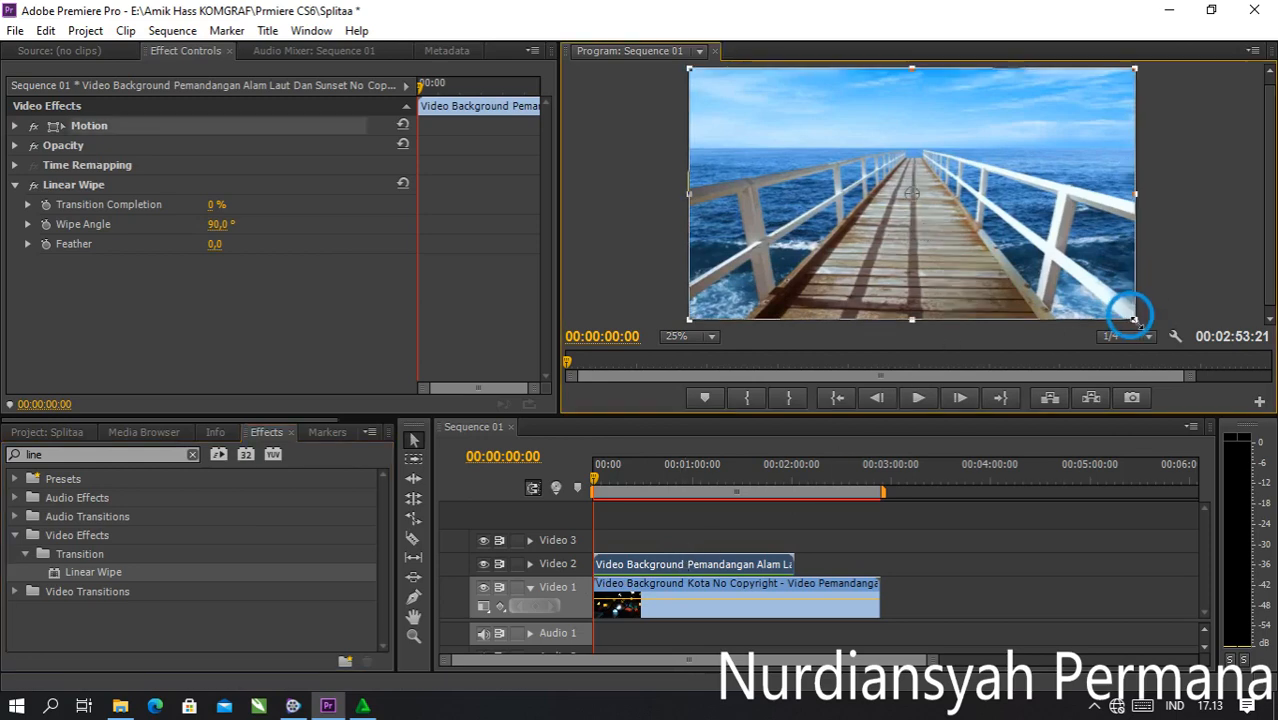
{"action": "left_click_drag", "start_coordinate": [1134, 320], "coordinate": [1137, 322]}
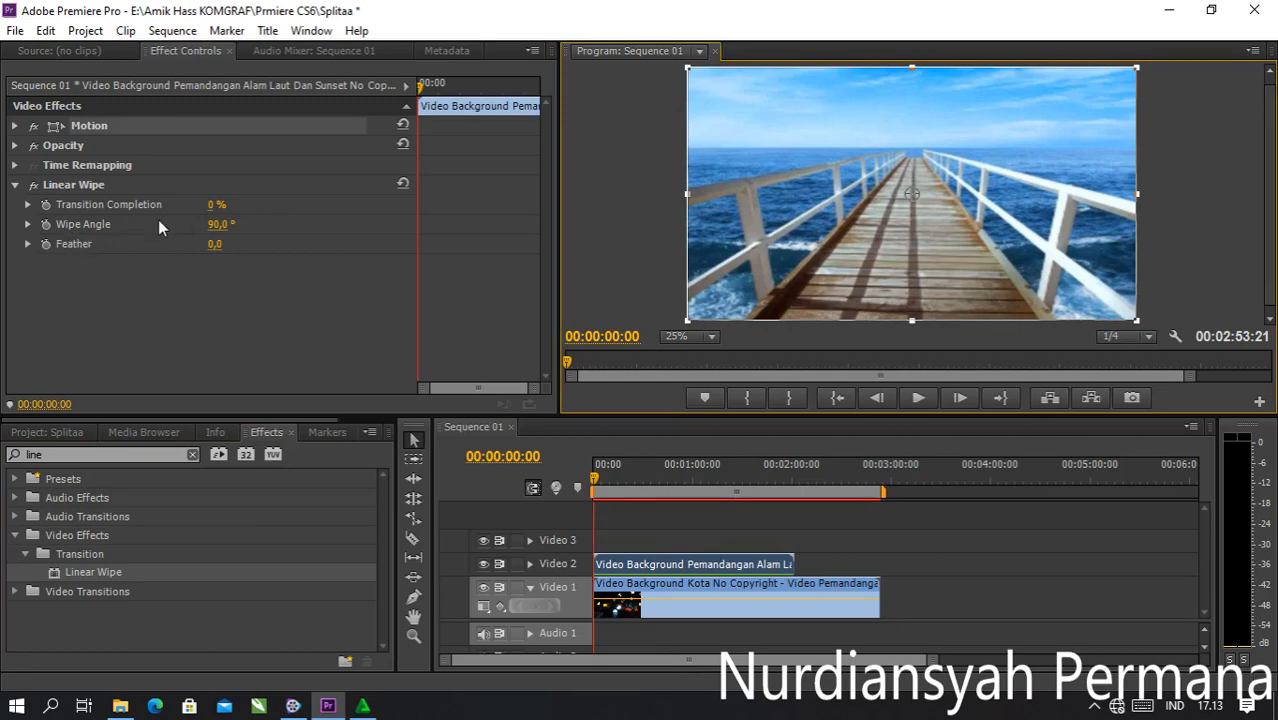
Step: Try a Linear Wipe angle of 151° on the sea clip, and set it back to 90°
{"action": "left_click", "coordinate": [215, 225]}
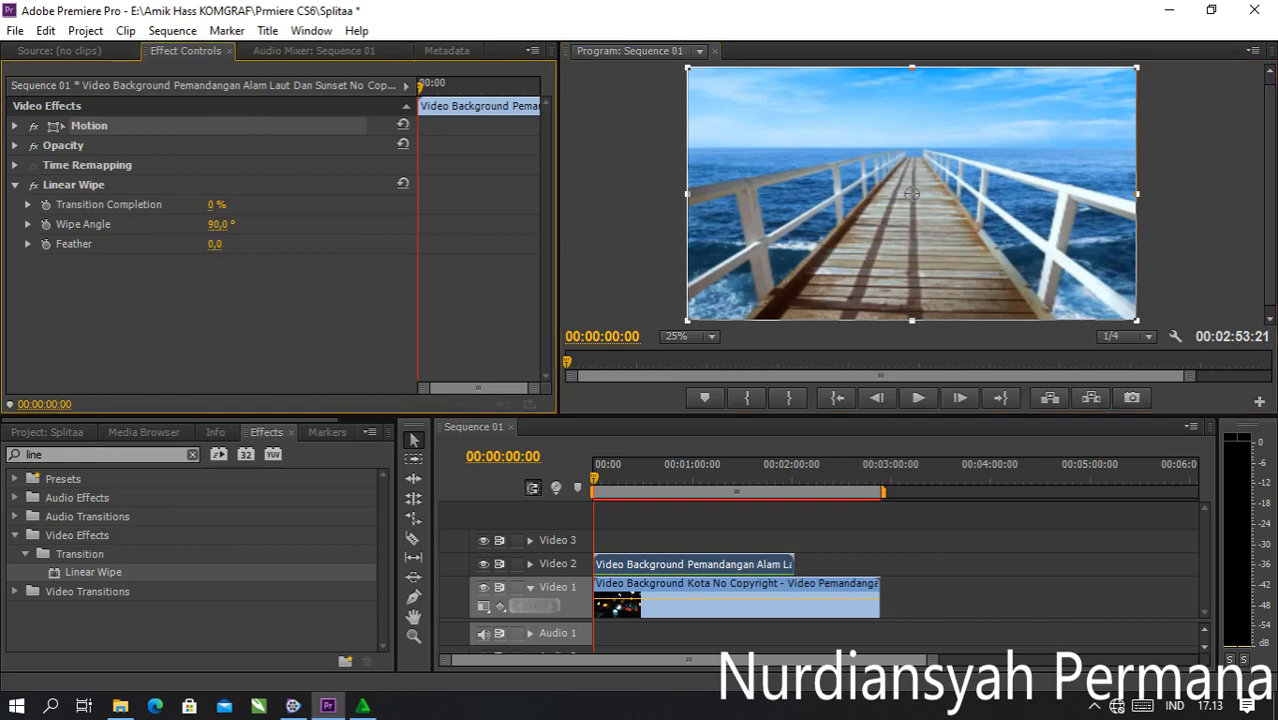
{"action": "left_click", "coordinate": [236, 225]}
{"action": "type", "text": "93"}
{"action": "key", "text": "Return"}
{"action": "left_click_drag", "start_coordinate": [229, 224], "coordinate": [231, 224]}
{"action": "left_click", "coordinate": [231, 281]}
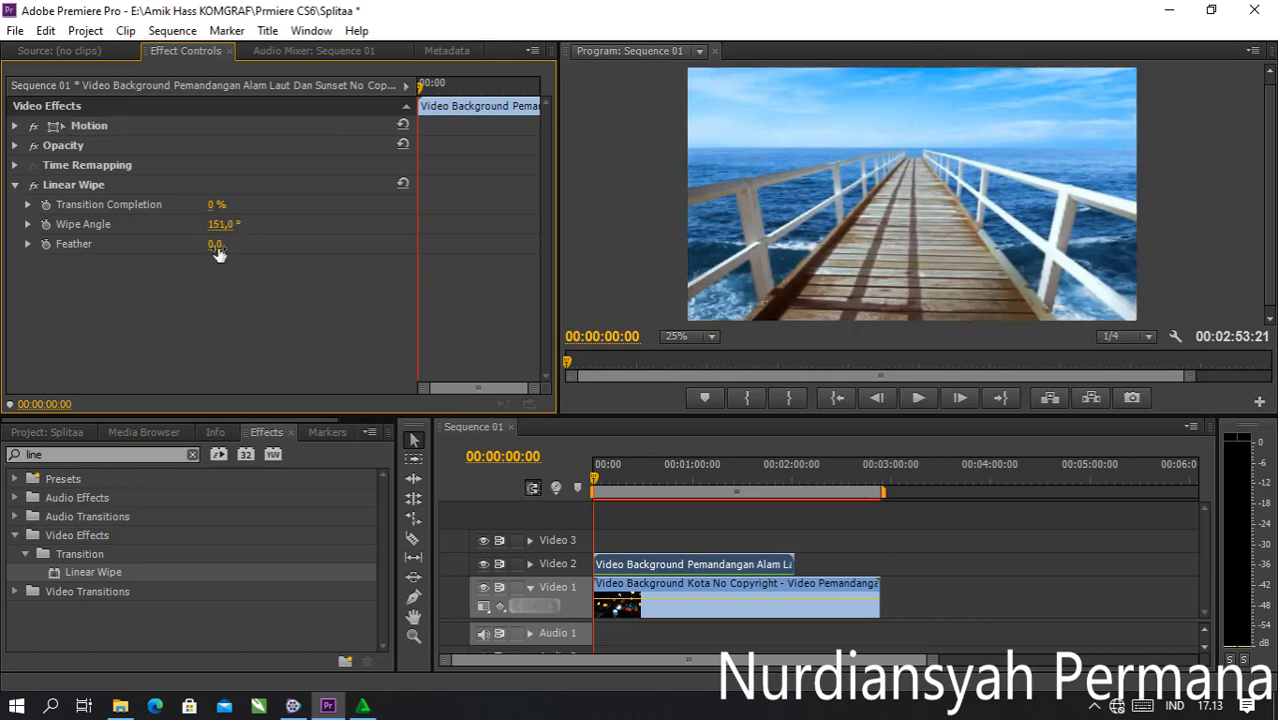
{"action": "left_click", "coordinate": [222, 224]}
{"action": "type", "text": "90"}
{"action": "key", "text": "Return"}
Step: Set the Linear Wipe's Transition Completion to 50% on the sea clip
{"action": "left_click_drag", "start_coordinate": [214, 204], "coordinate": [233, 204]}
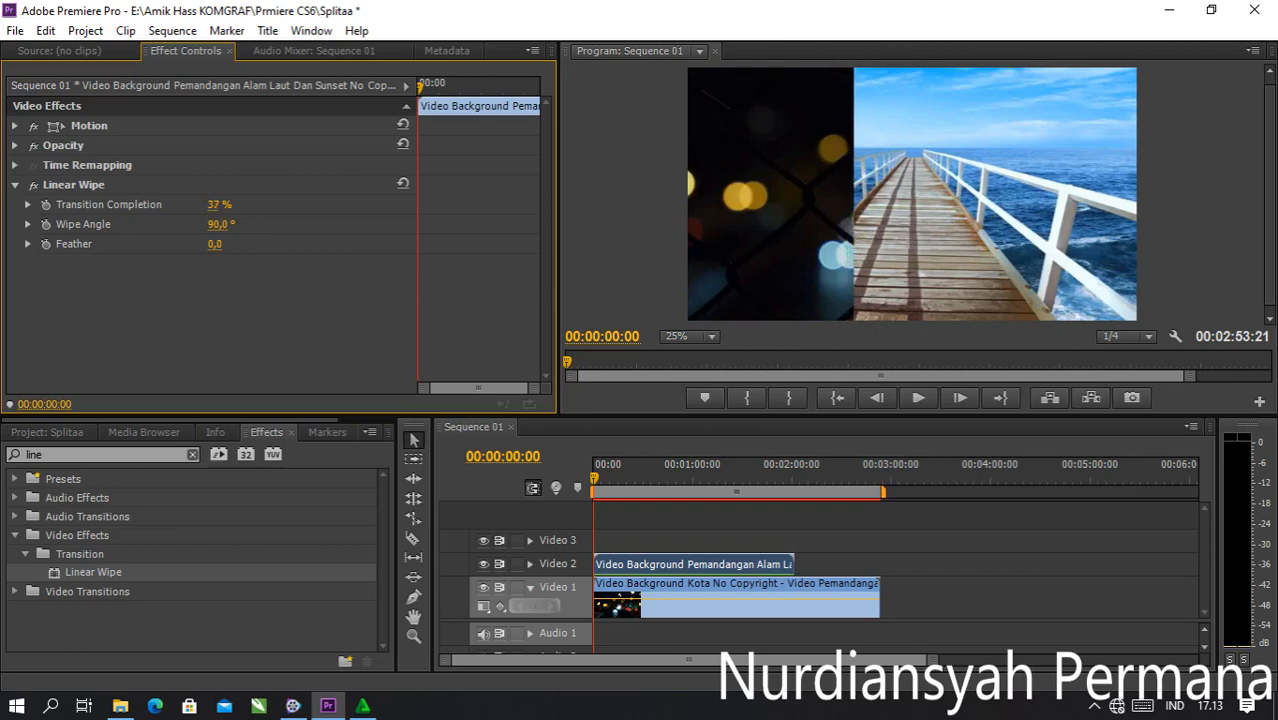
{"action": "left_click", "coordinate": [231, 204]}
{"action": "type", "text": "50"}
{"action": "key", "text": "Return"}
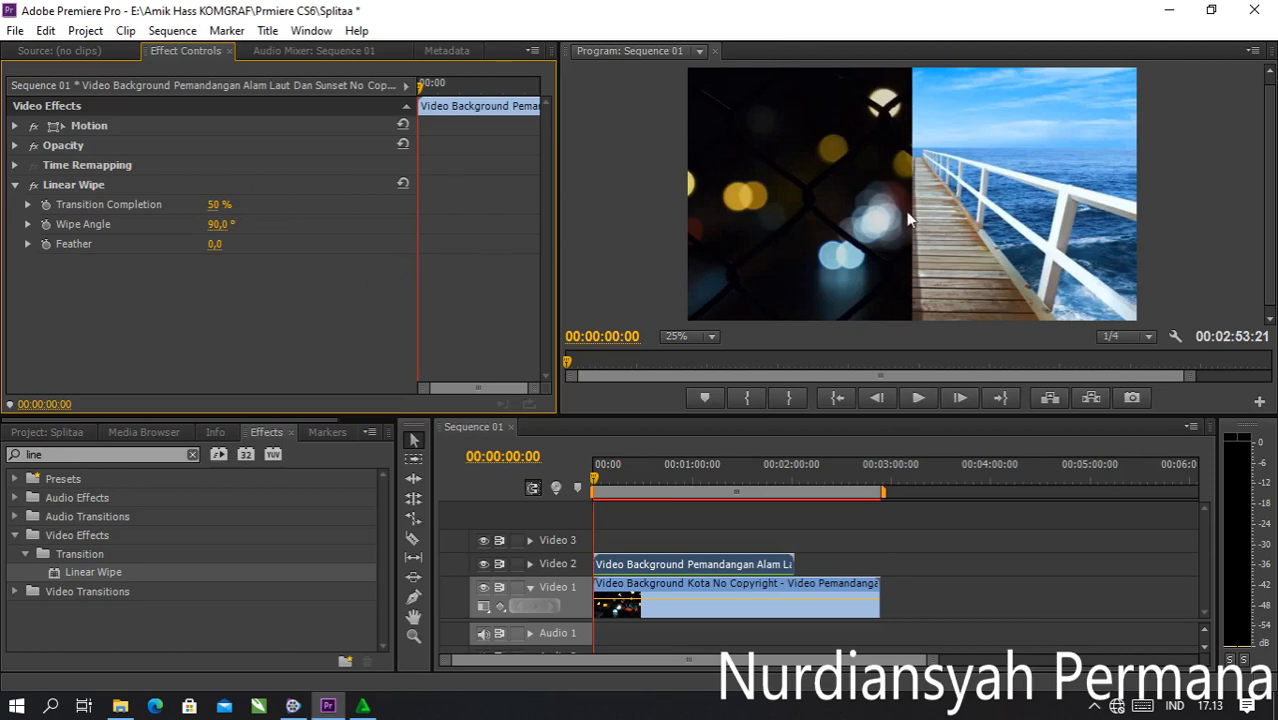
Step: Check the sea clip's Motion values and tilt its Linear Wipe by setting the Wipe Angle to 117°
{"action": "left_click", "coordinate": [14, 126]}
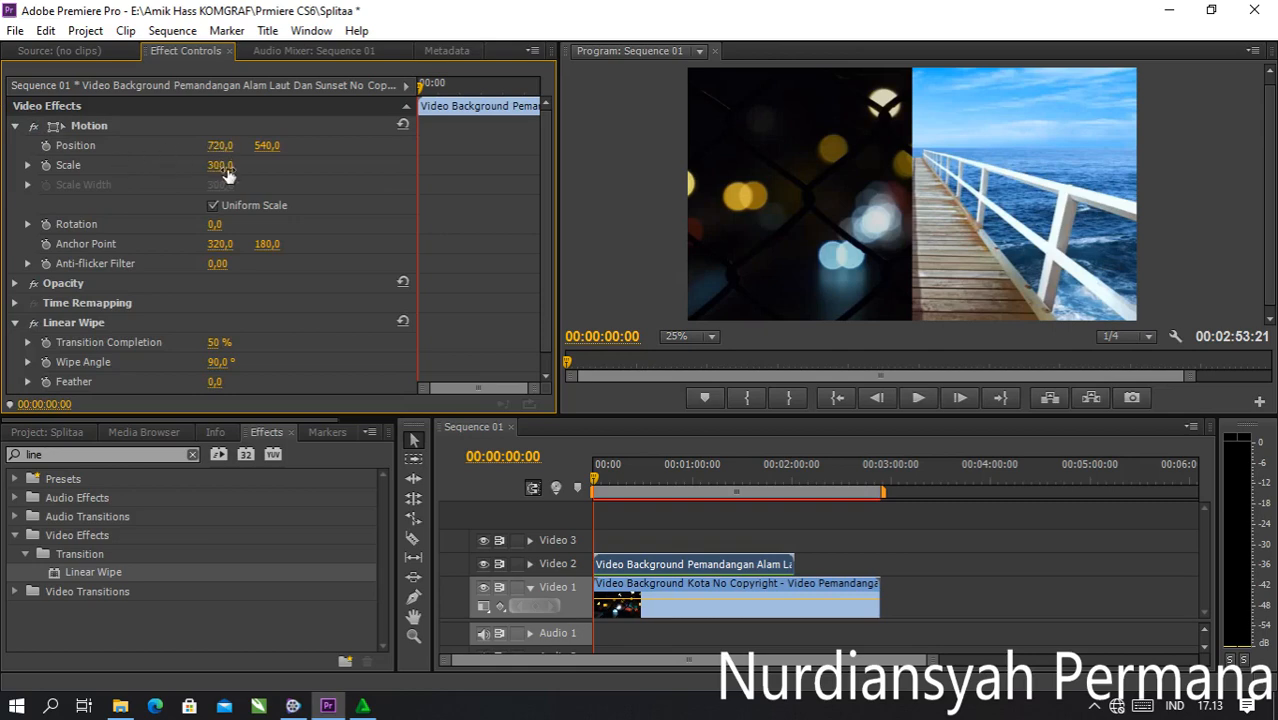
{"action": "left_click", "coordinate": [14, 127]}
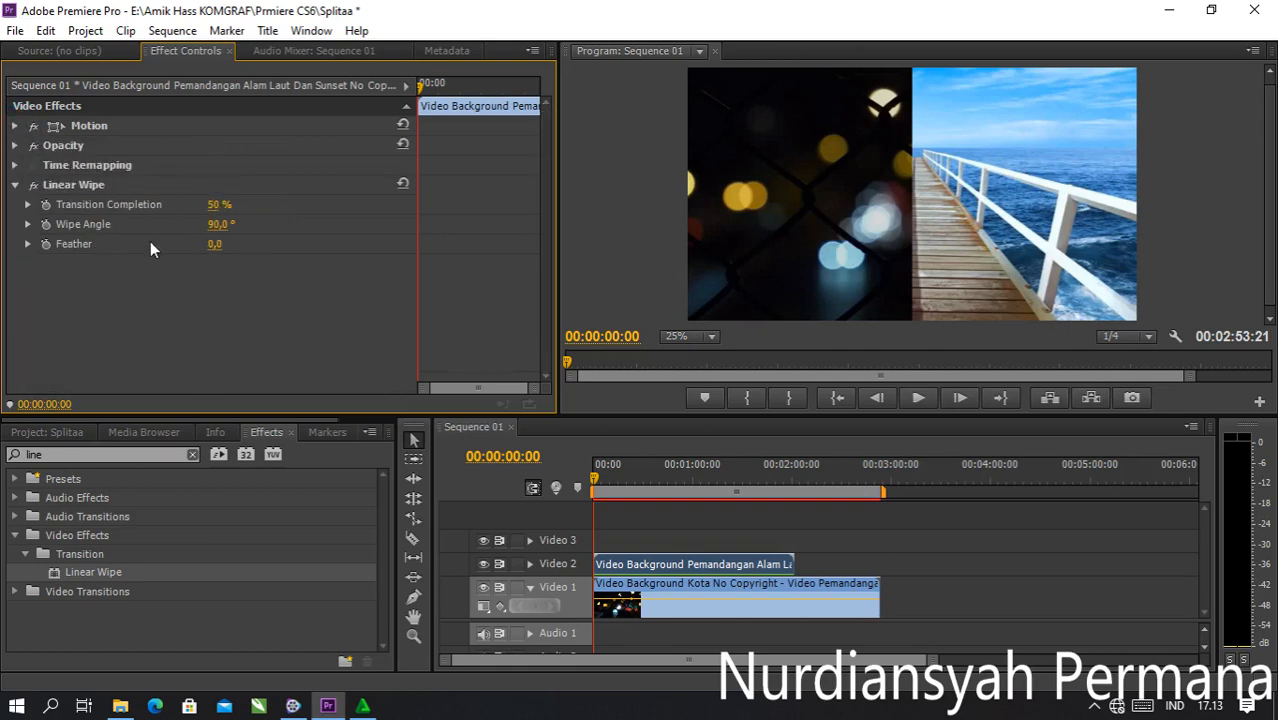
{"action": "left_click_drag", "start_coordinate": [215, 230], "coordinate": [242, 230]}
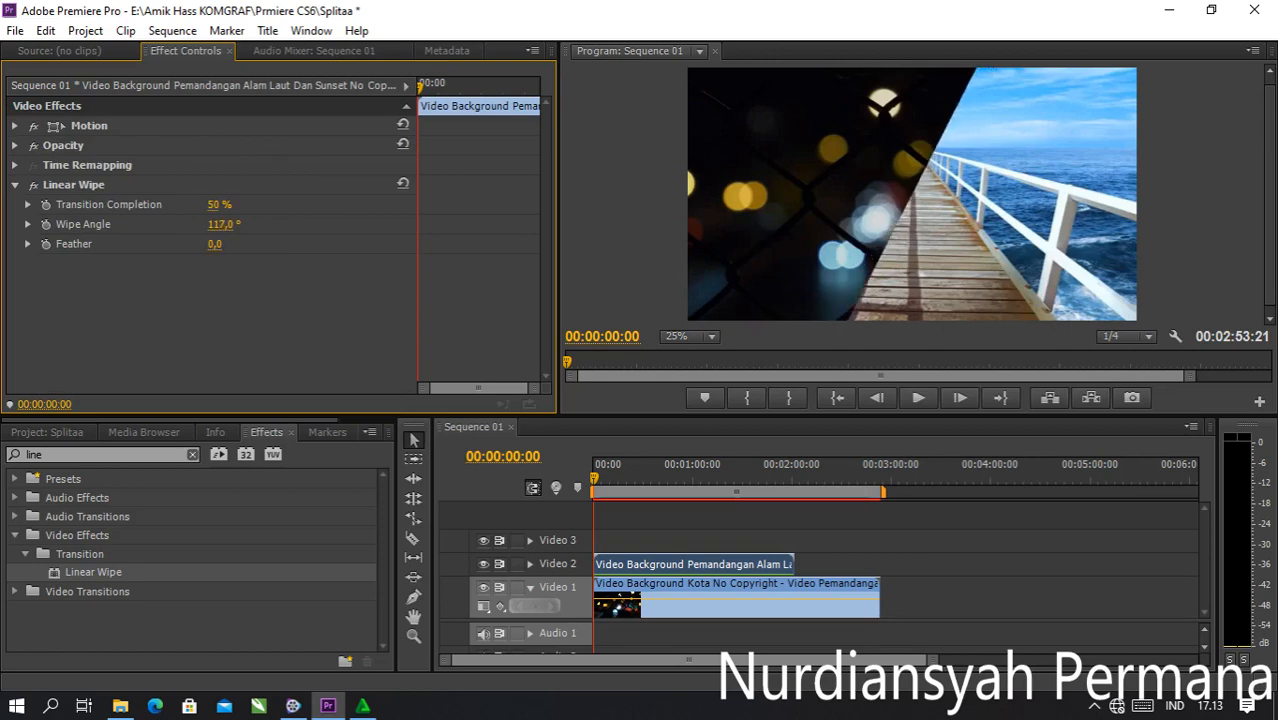
Step: Shift the sea clip sideways with its Motion position, settling on a horizontal value of 723
{"action": "left_click", "coordinate": [15, 126]}
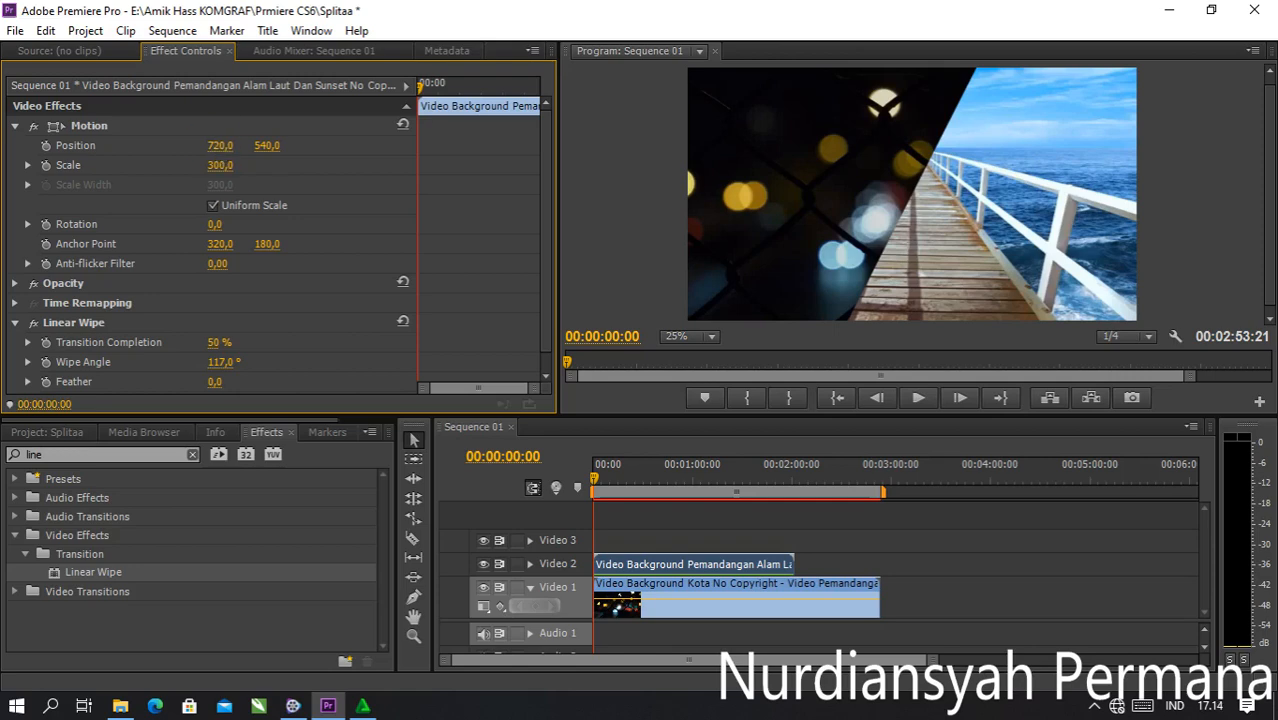
{"action": "left_click", "coordinate": [224, 145]}
{"action": "left_click", "coordinate": [230, 165]}
{"action": "left_click", "coordinate": [215, 147]}
{"action": "left_click", "coordinate": [224, 146]}
{"action": "left_click", "coordinate": [222, 165]}
{"action": "left_click", "coordinate": [222, 145]}
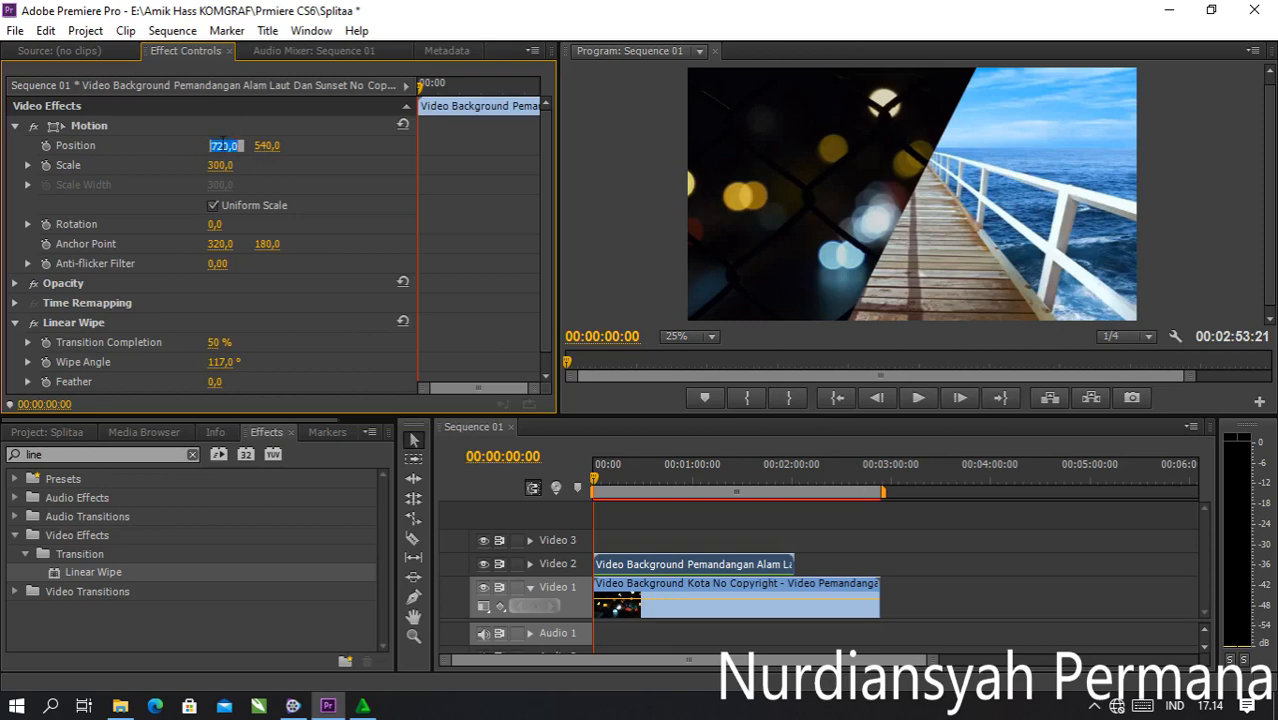
{"action": "left_click", "coordinate": [220, 147]}
{"action": "left_click", "coordinate": [208, 145]}
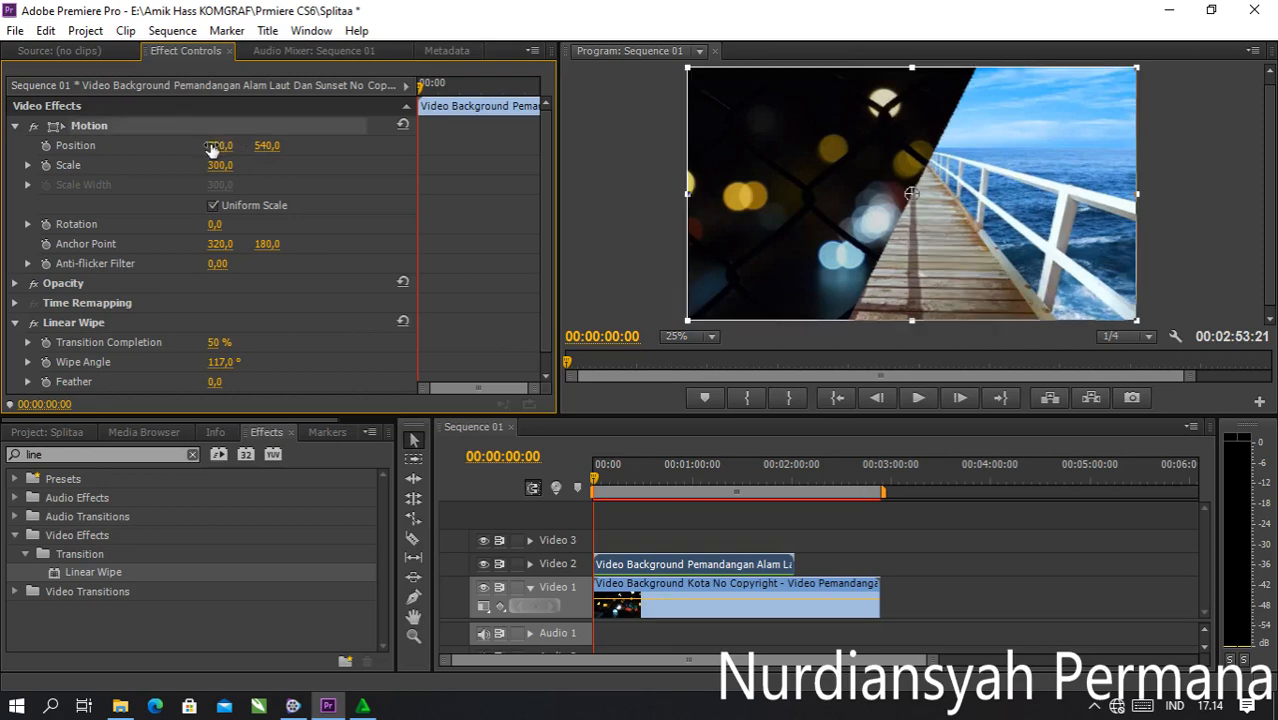
{"action": "left_click_drag", "start_coordinate": [210, 145], "coordinate": [228, 145]}
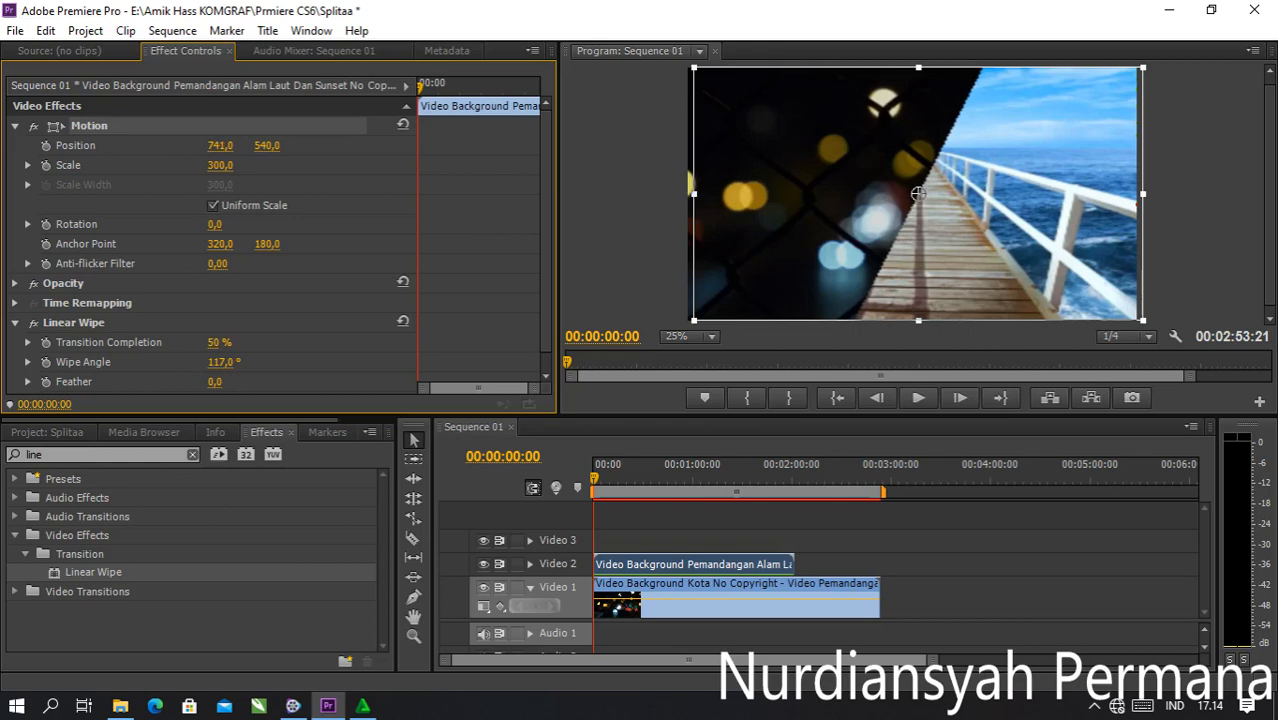
{"action": "left_click_drag", "start_coordinate": [918, 193], "coordinate": [912, 193]}
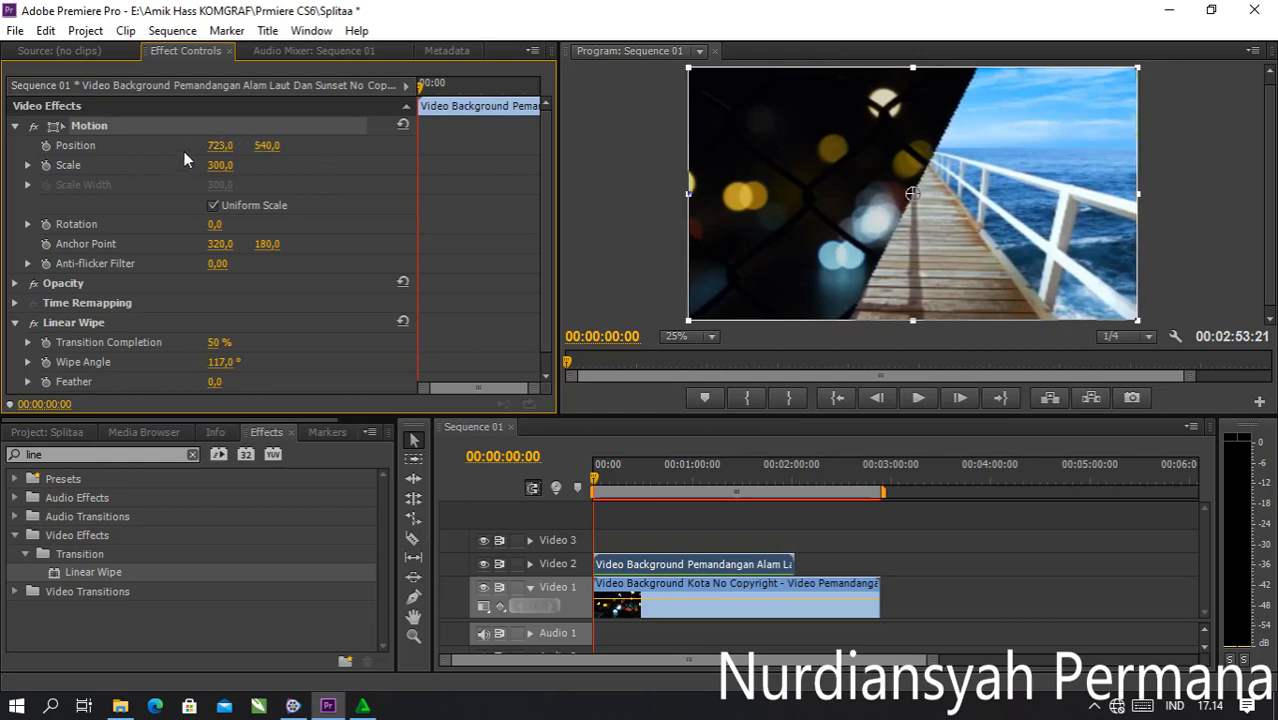
Step: Deselect the sea clip's picture and play back about the first 10 seconds of the diagonal split screen
{"action": "left_click", "coordinate": [1194, 145]}
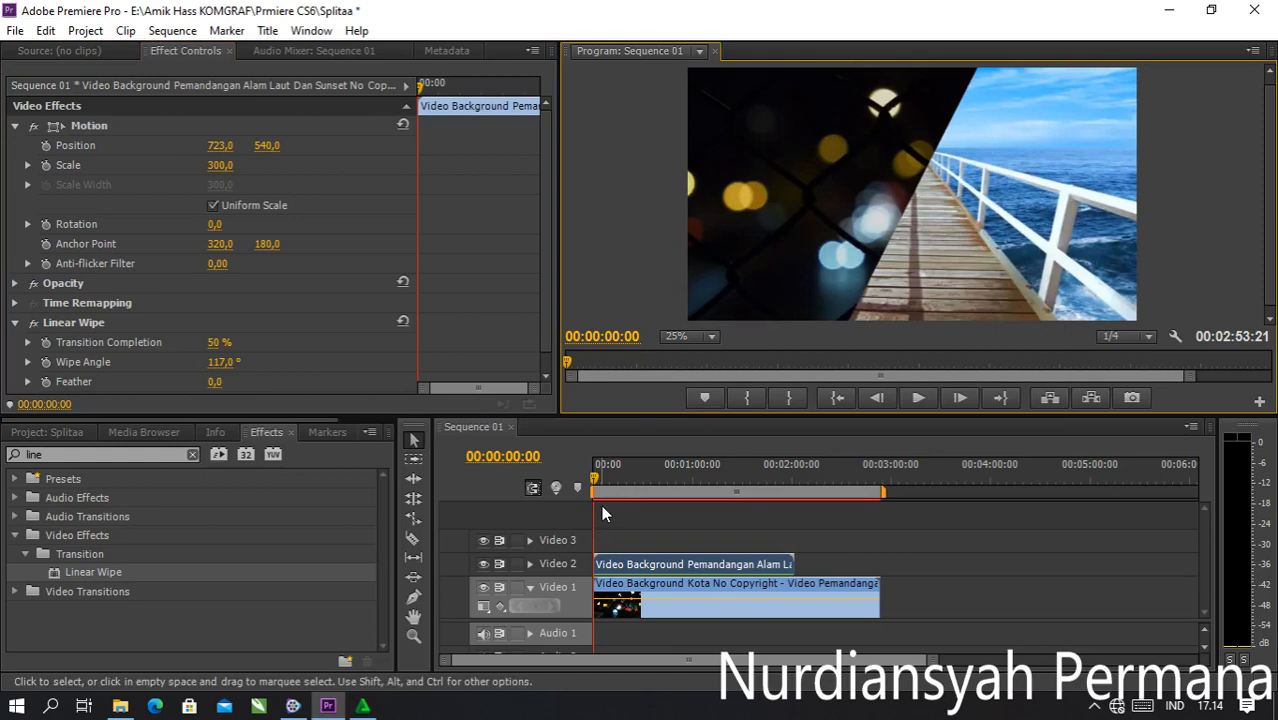
{"action": "key", "text": "space"}
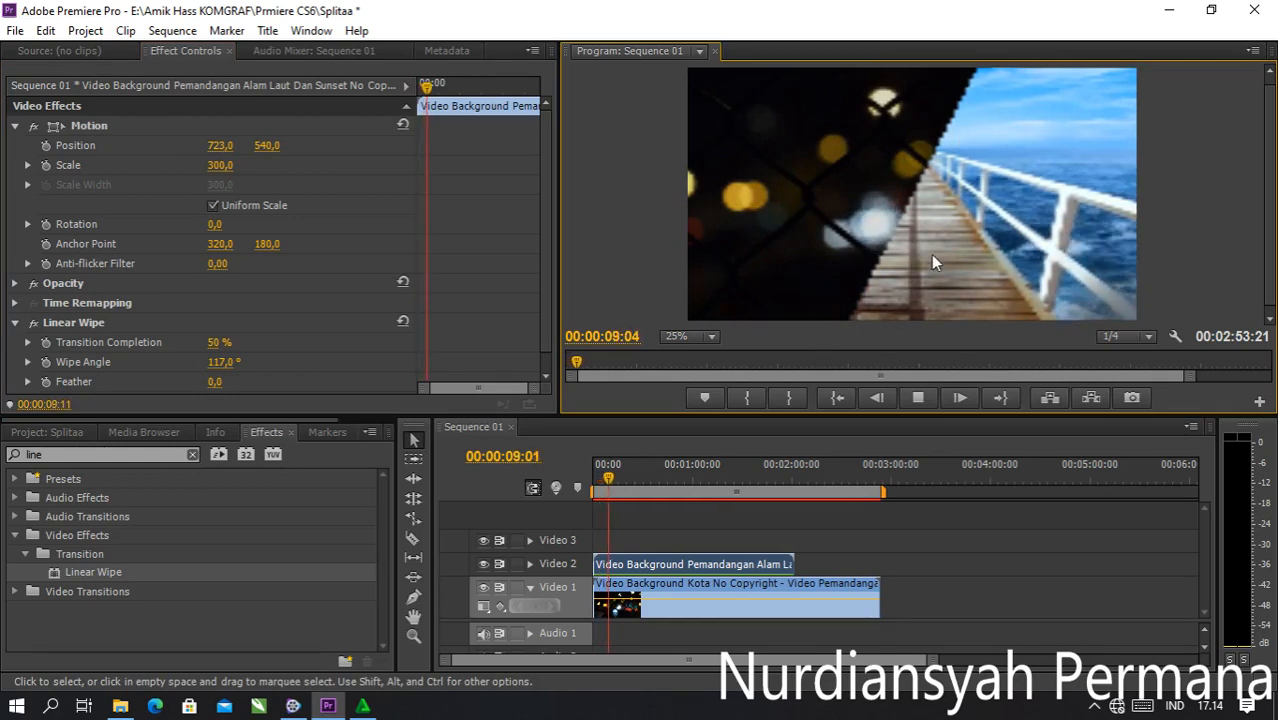
{"action": "key", "text": "space"}
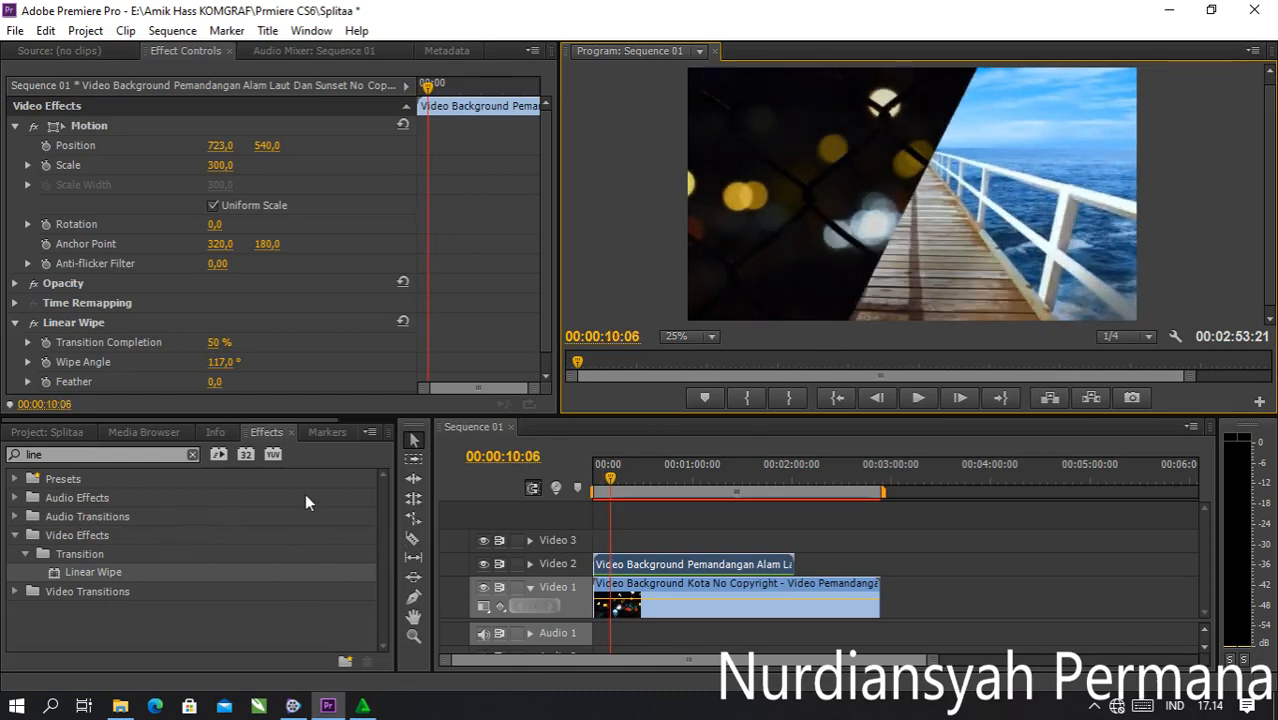
Step: Create a new 1440 × 1080 title named Title 02 at 25 fps
{"action": "left_click", "coordinate": [270, 30]}
{"action": "mouse_move", "coordinate": [320, 51]}
{"action": "left_click", "coordinate": [562, 51]}
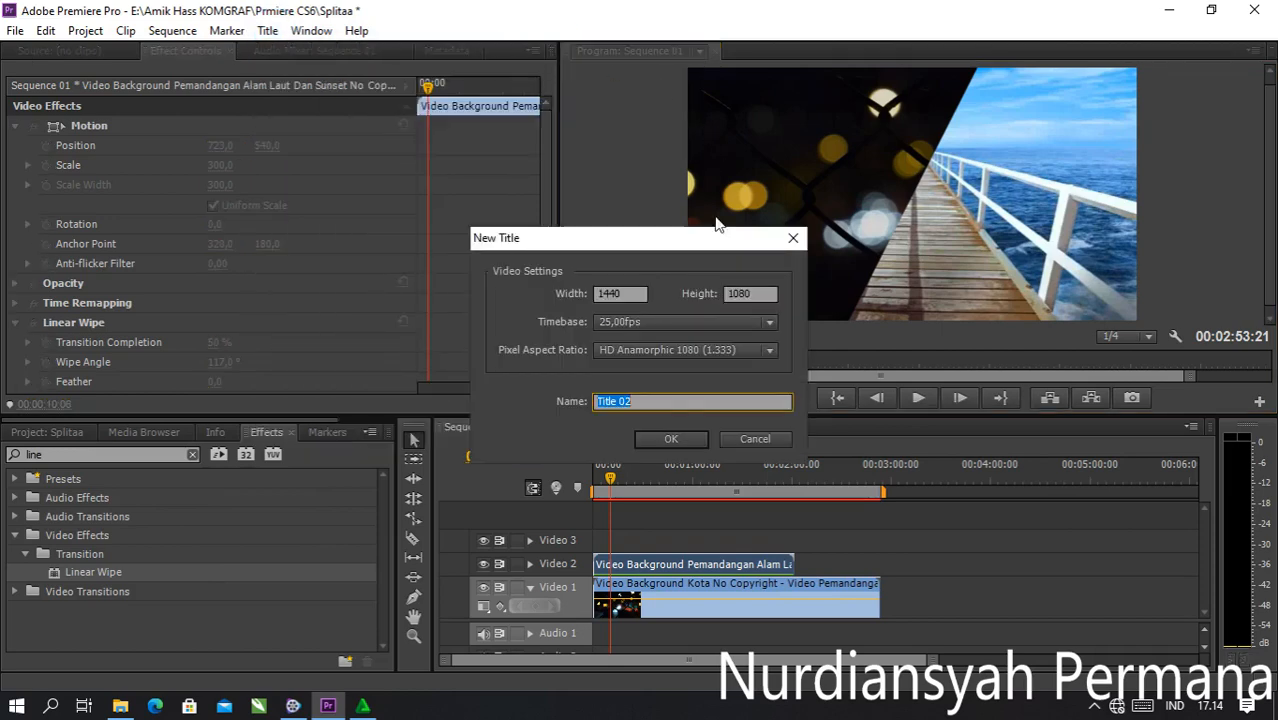
{"action": "left_click", "coordinate": [670, 437]}
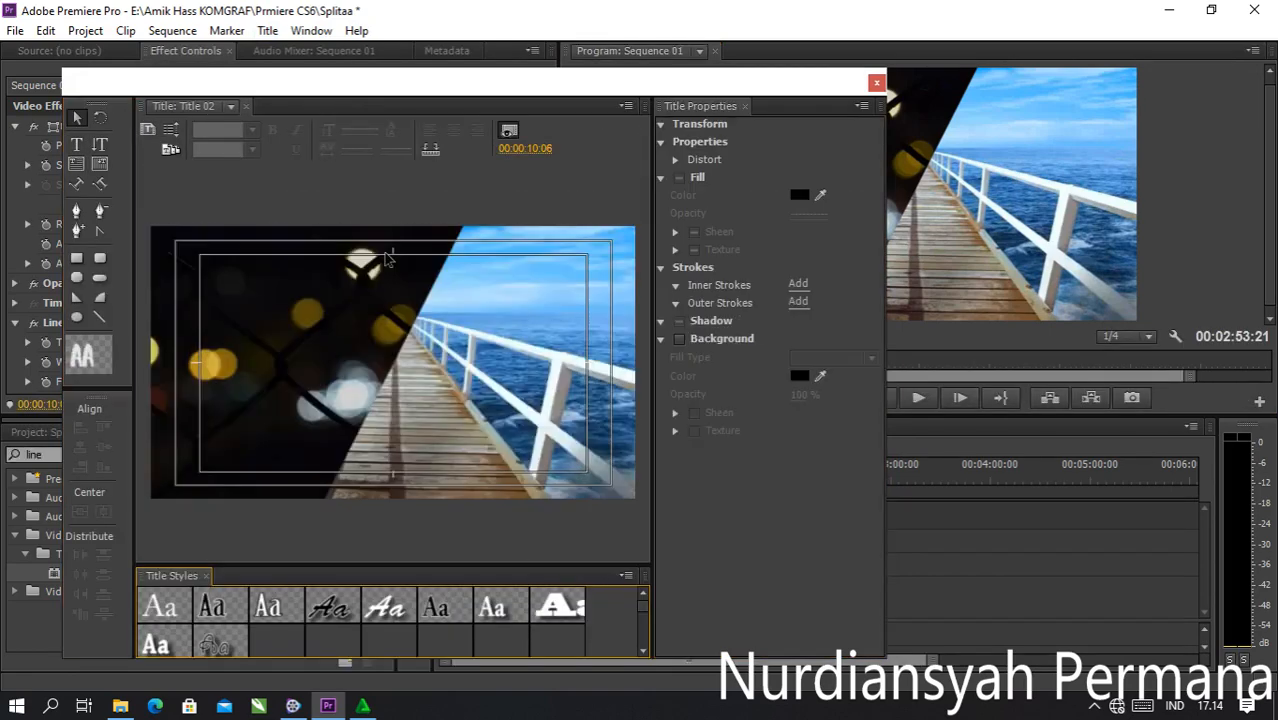
Step: Draw a straight diagonal line with the Pen tool along the split between the two clips, from the frame's lower edge to its upper edge
{"action": "left_click", "coordinate": [77, 211]}
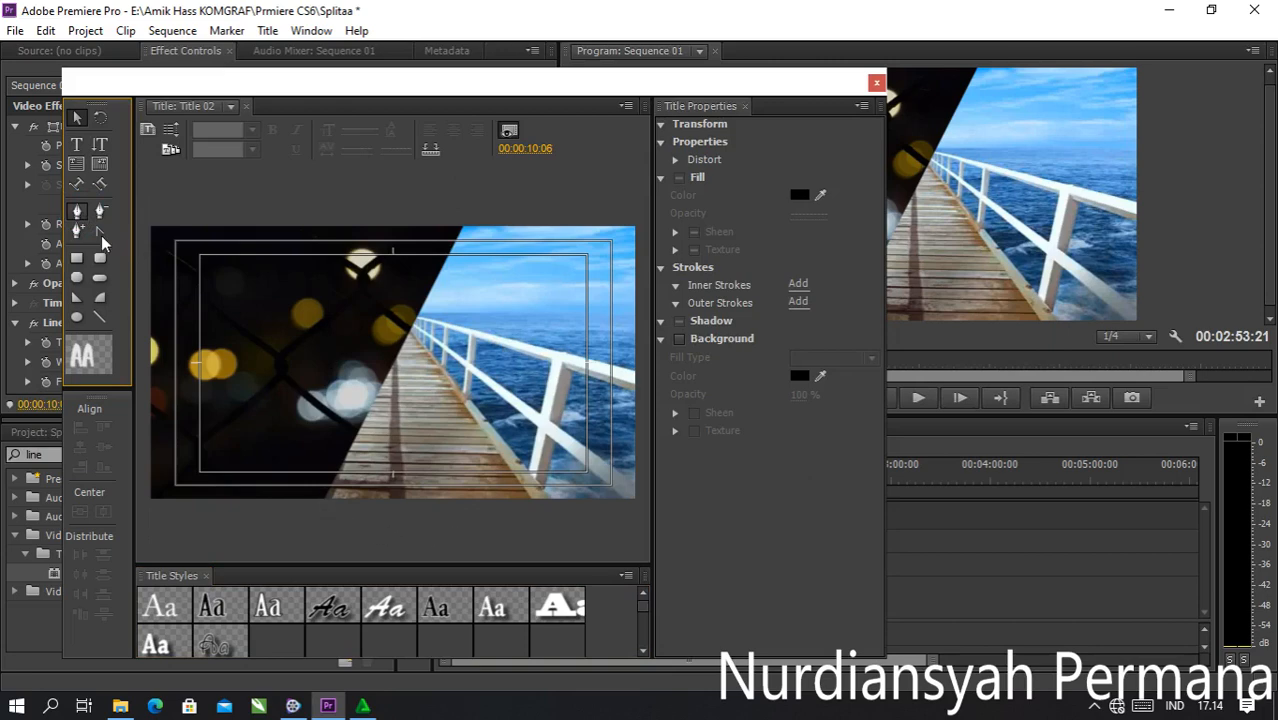
{"action": "left_click", "coordinate": [78, 213]}
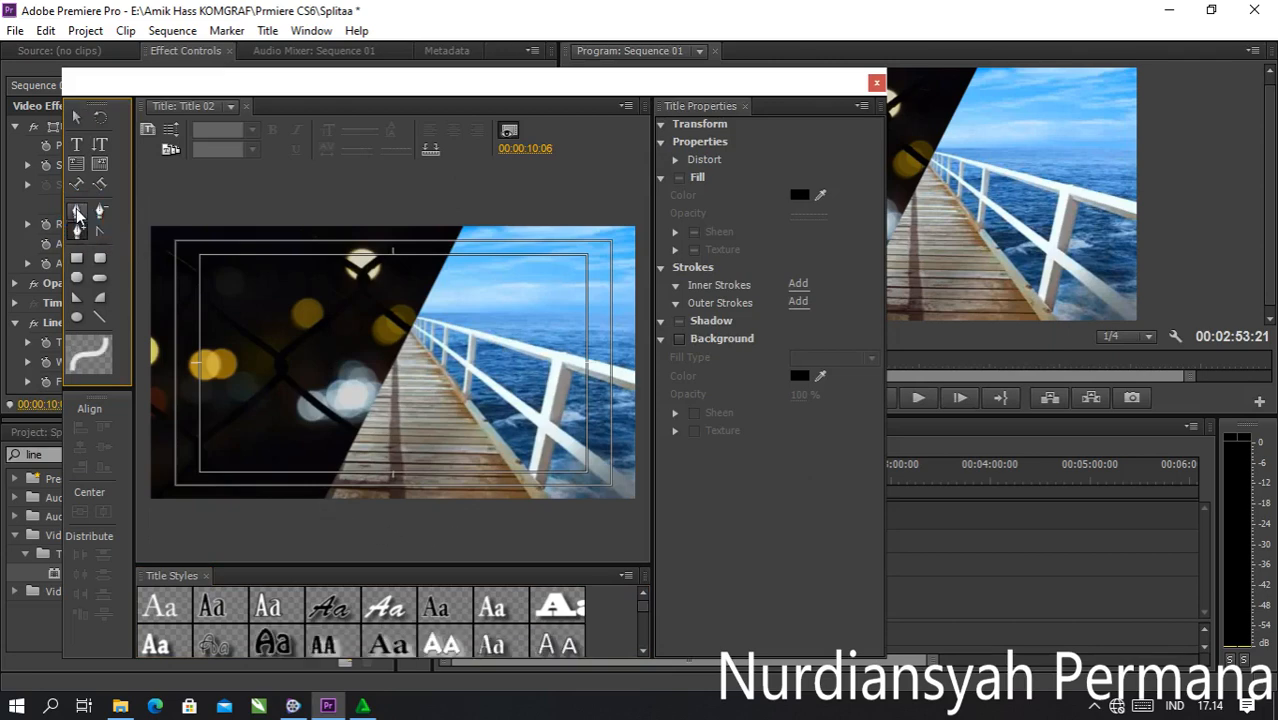
{"action": "left_click", "coordinate": [323, 498]}
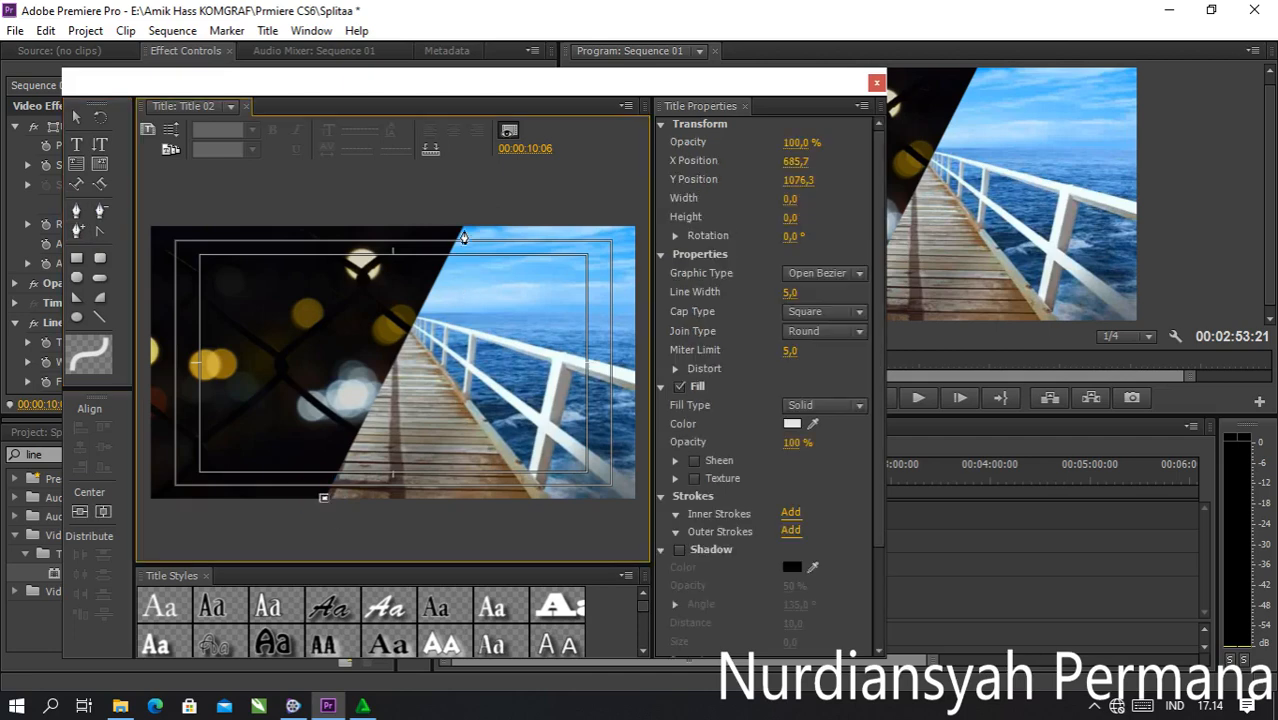
{"action": "left_click", "coordinate": [462, 233]}
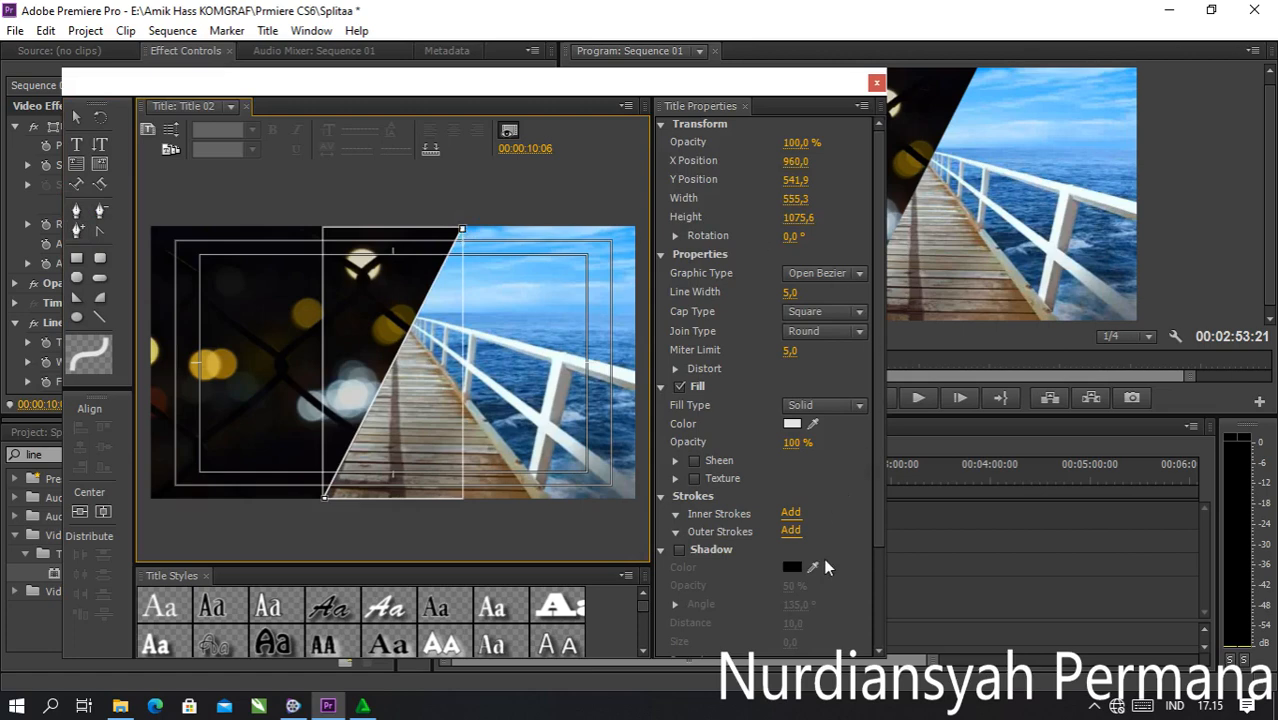
Step: Set the diagonal line's fill color to bright green, 3CFF00
{"action": "left_click", "coordinate": [799, 425]}
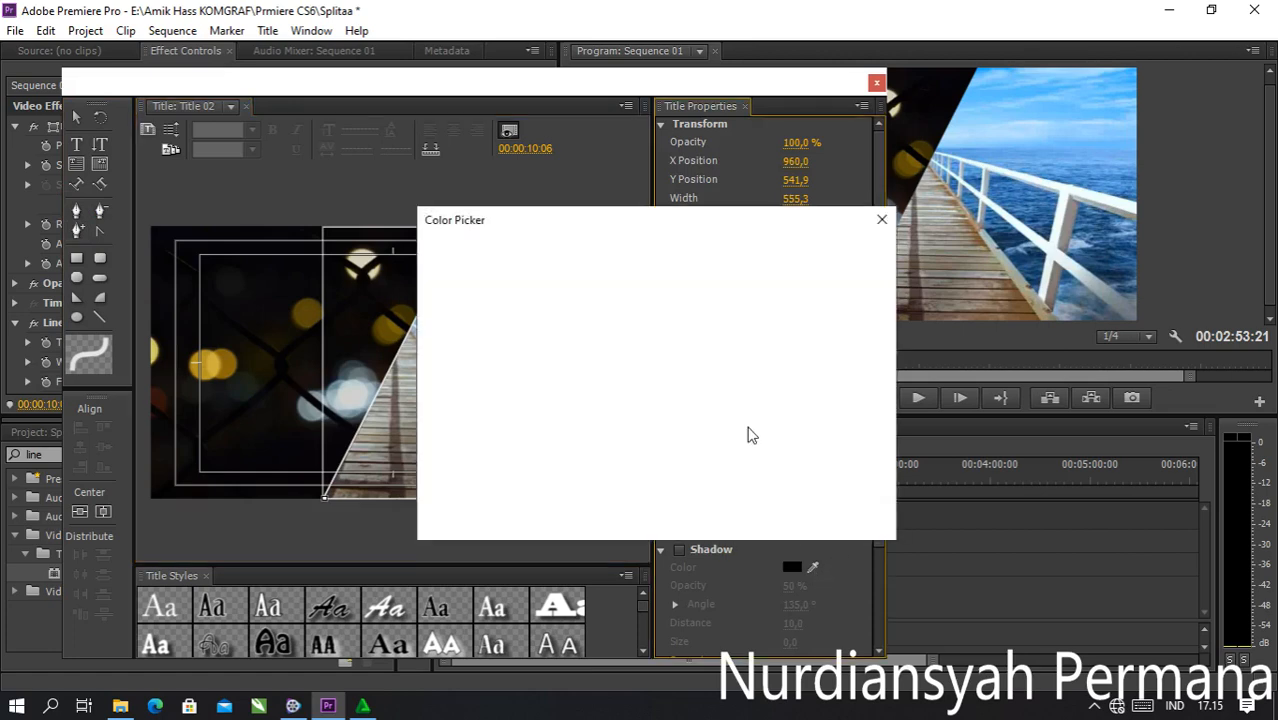
{"action": "left_click", "coordinate": [668, 265]}
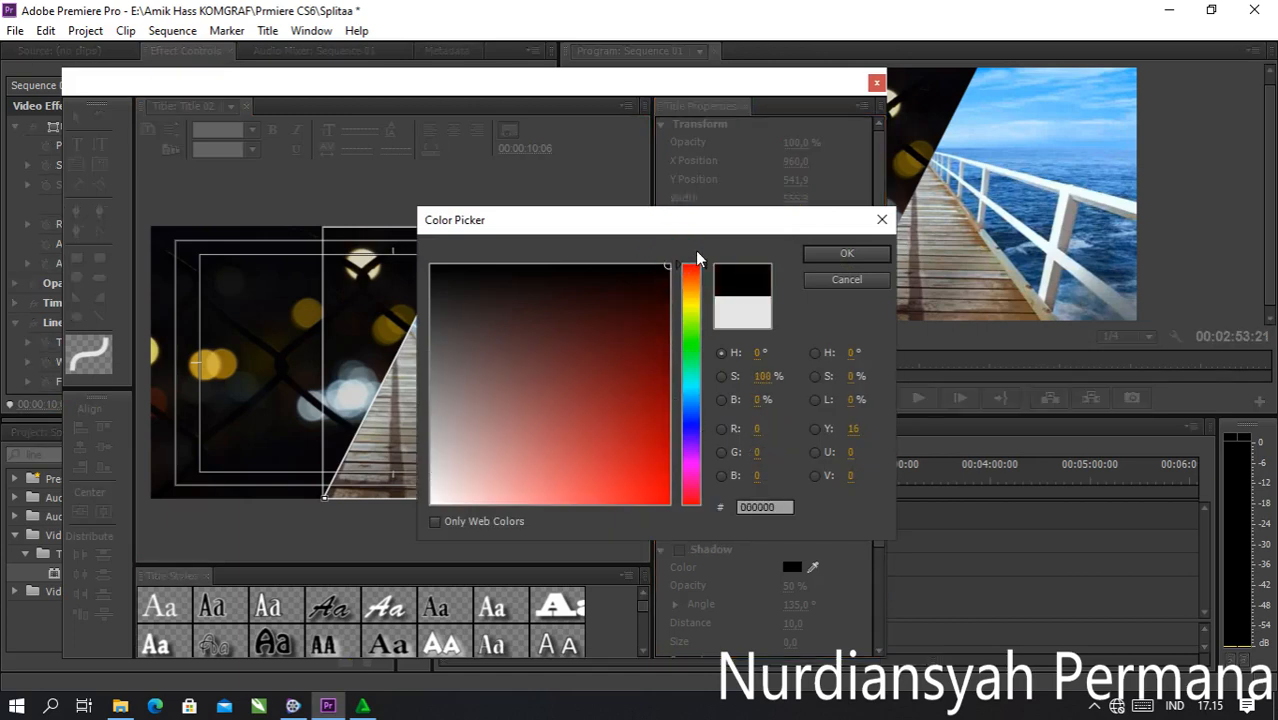
{"action": "left_click", "coordinate": [687, 335]}
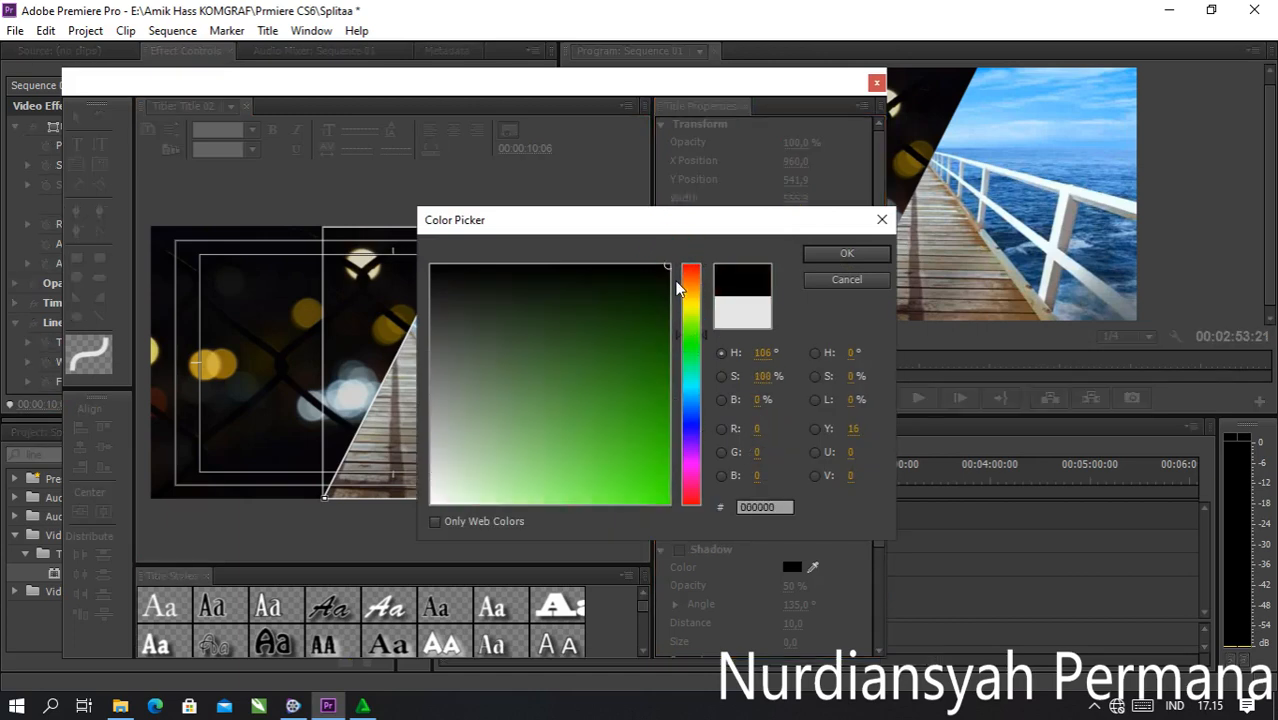
{"action": "mouse_move", "coordinate": [676, 278]}
{"action": "left_mouse_down"}
{"action": "mouse_move", "coordinate": [636, 405]}
{"action": "mouse_move", "coordinate": [770, 487]}
{"action": "left_mouse_up"}
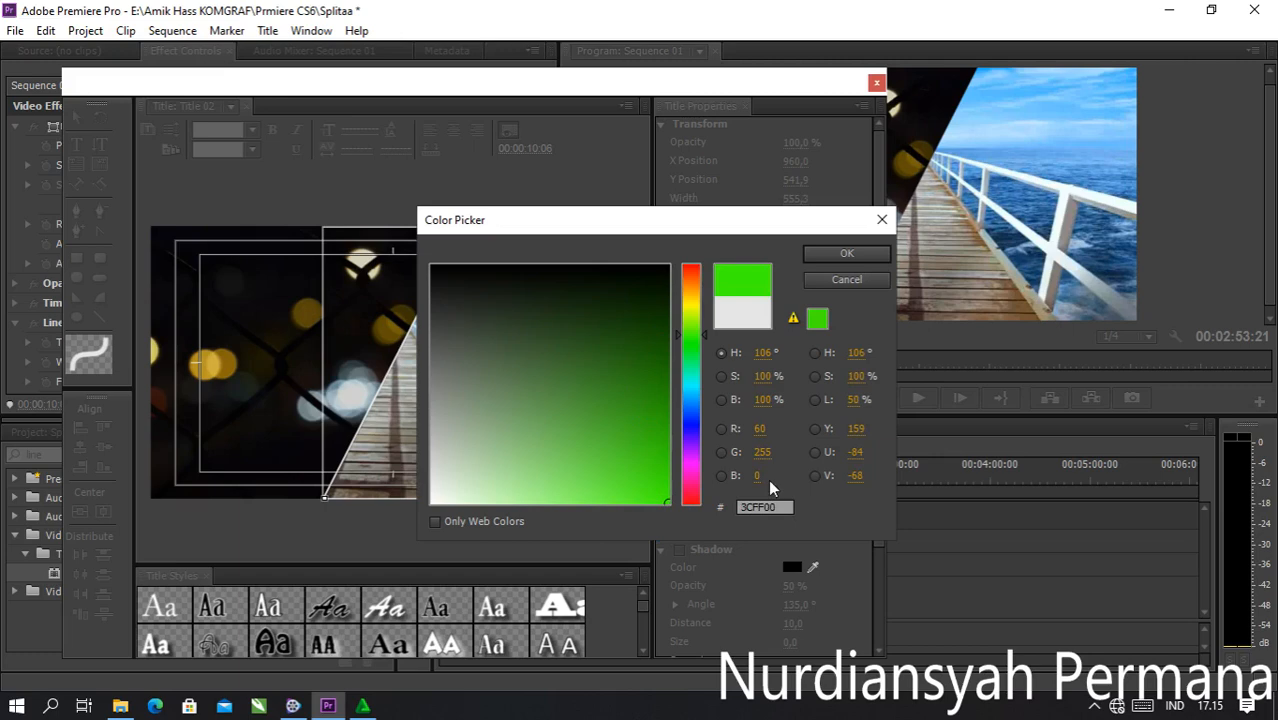
{"action": "left_click", "coordinate": [850, 255]}
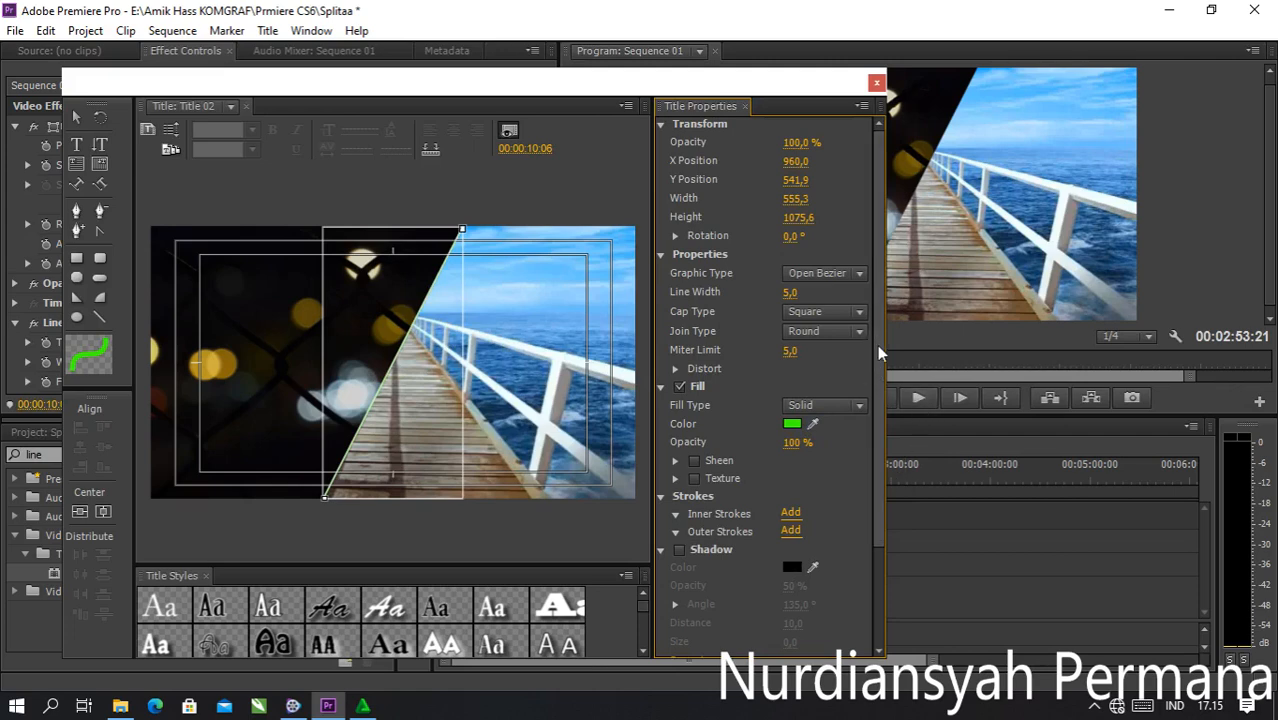
{"action": "left_click_drag", "start_coordinate": [877, 344], "coordinate": [881, 378]}
{"action": "left_click", "coordinate": [859, 372]}
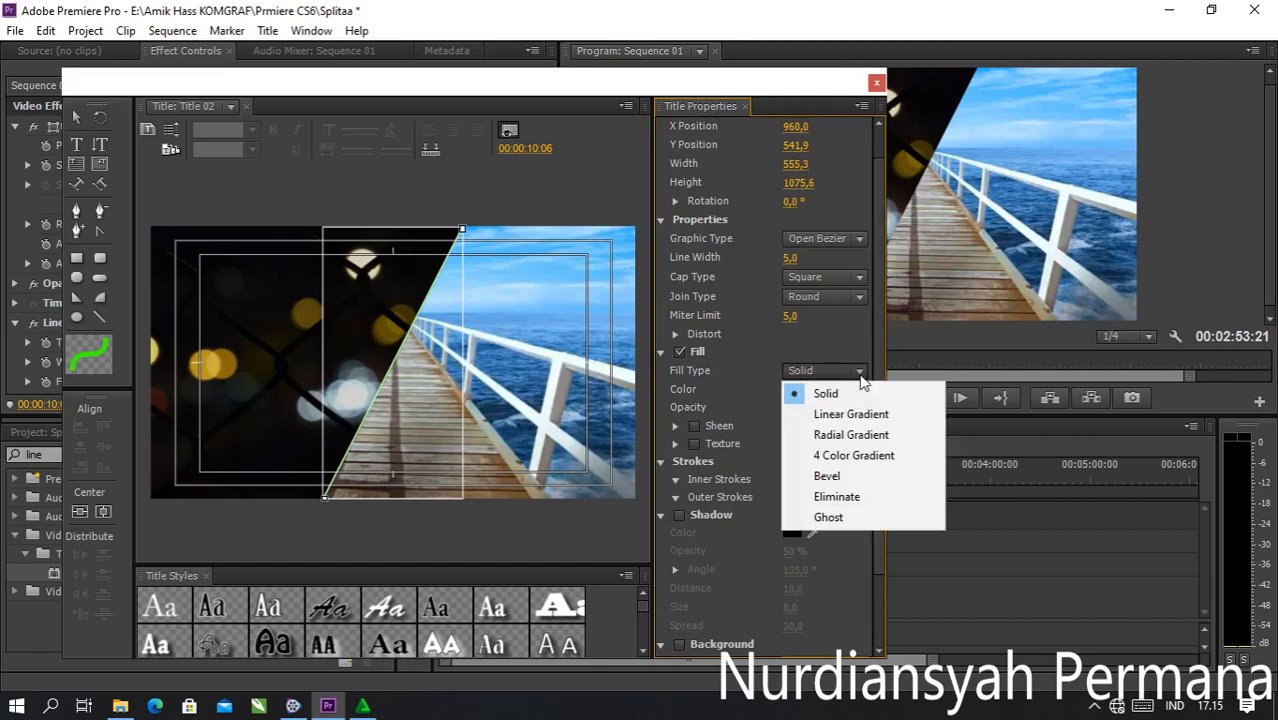
{"action": "left_click", "coordinate": [861, 372]}
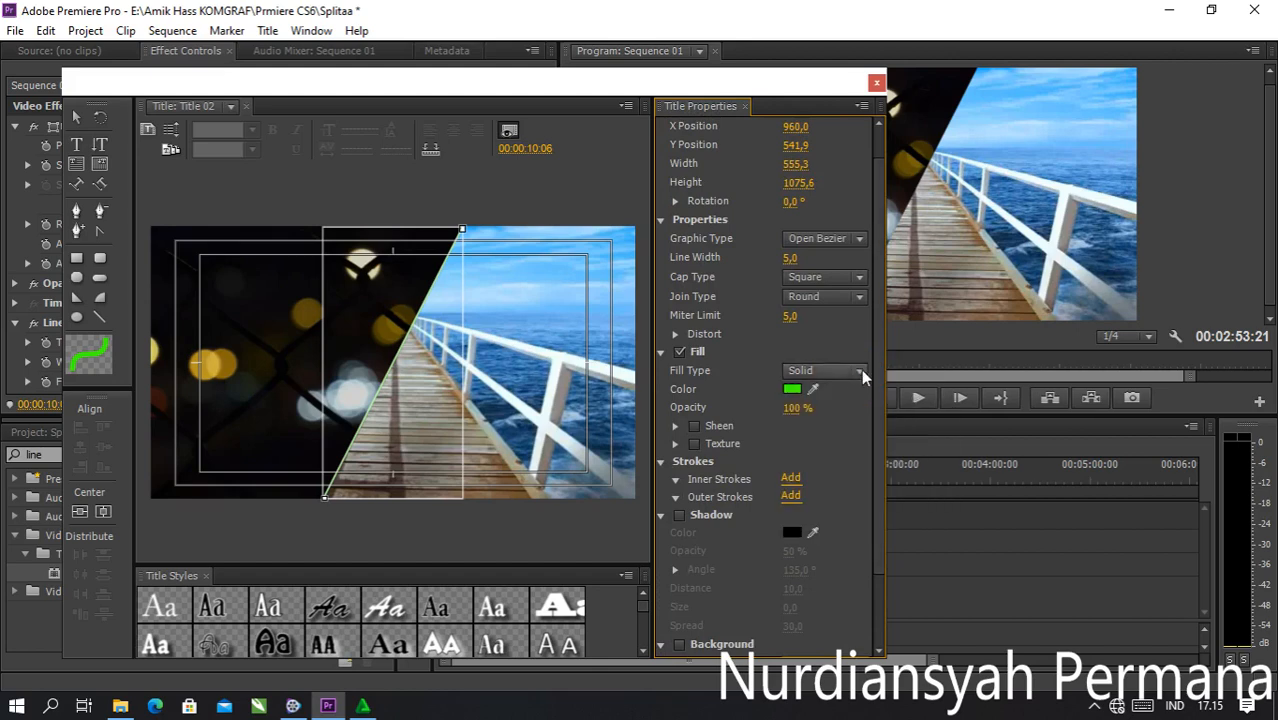
{"action": "left_click", "coordinate": [858, 279]}
{"action": "left_click", "coordinate": [863, 283]}
Step: Add an inner Edge stroke of size 15 and an outer Edge stroke to the diagonal line
{"action": "left_click", "coordinate": [790, 479]}
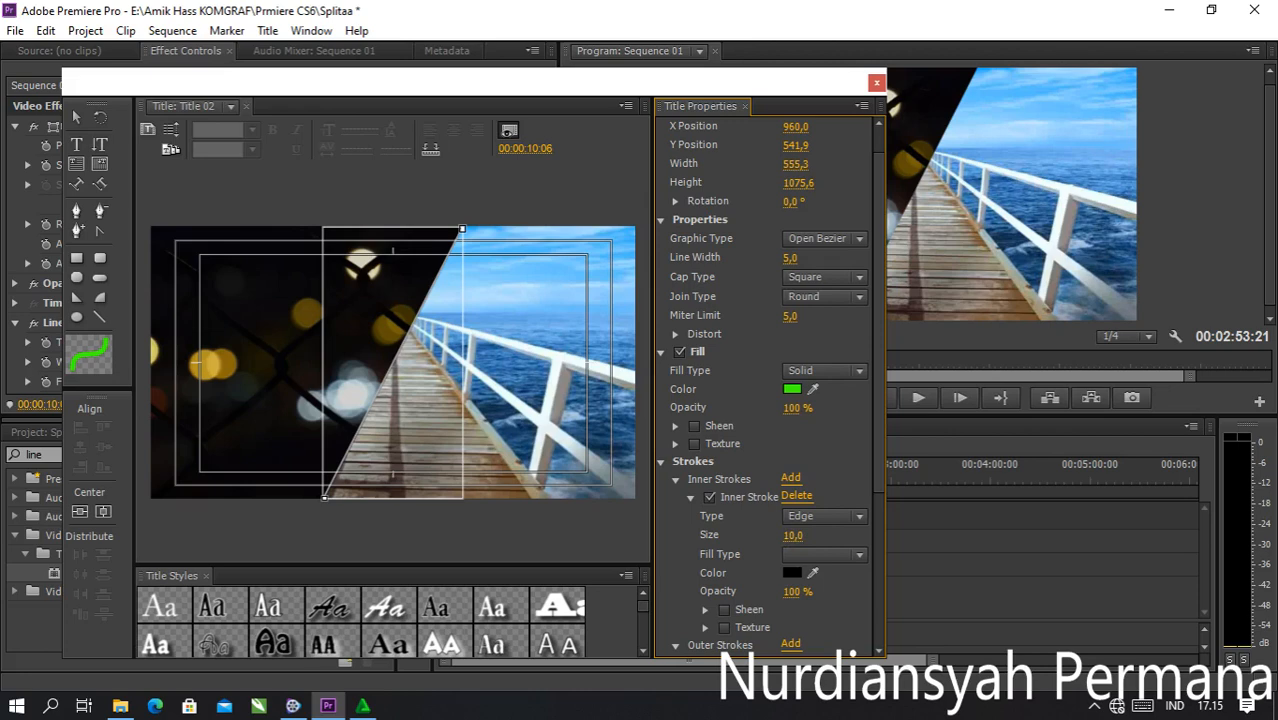
{"action": "left_click_drag", "start_coordinate": [793, 535], "coordinate": [831, 587]}
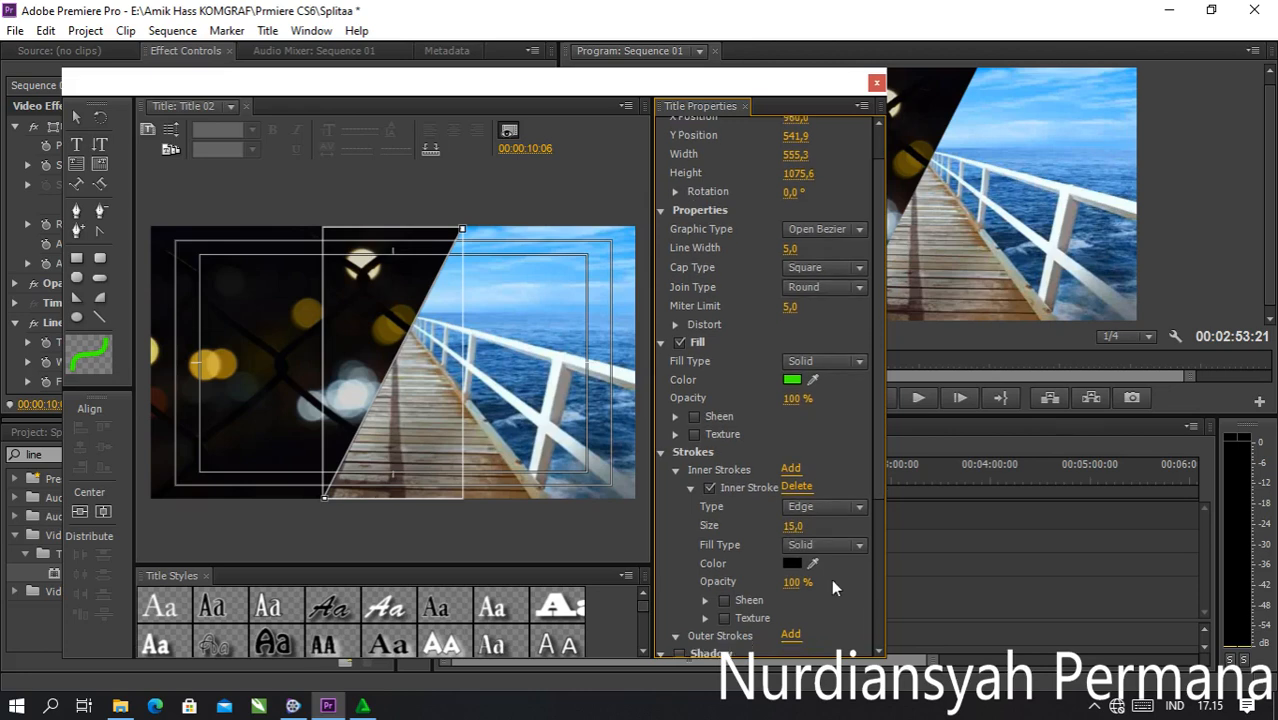
{"action": "scroll", "coordinate": [831, 585], "scroll_direction": "down", "scroll_amount": 1}
{"action": "left_click", "coordinate": [790, 607]}
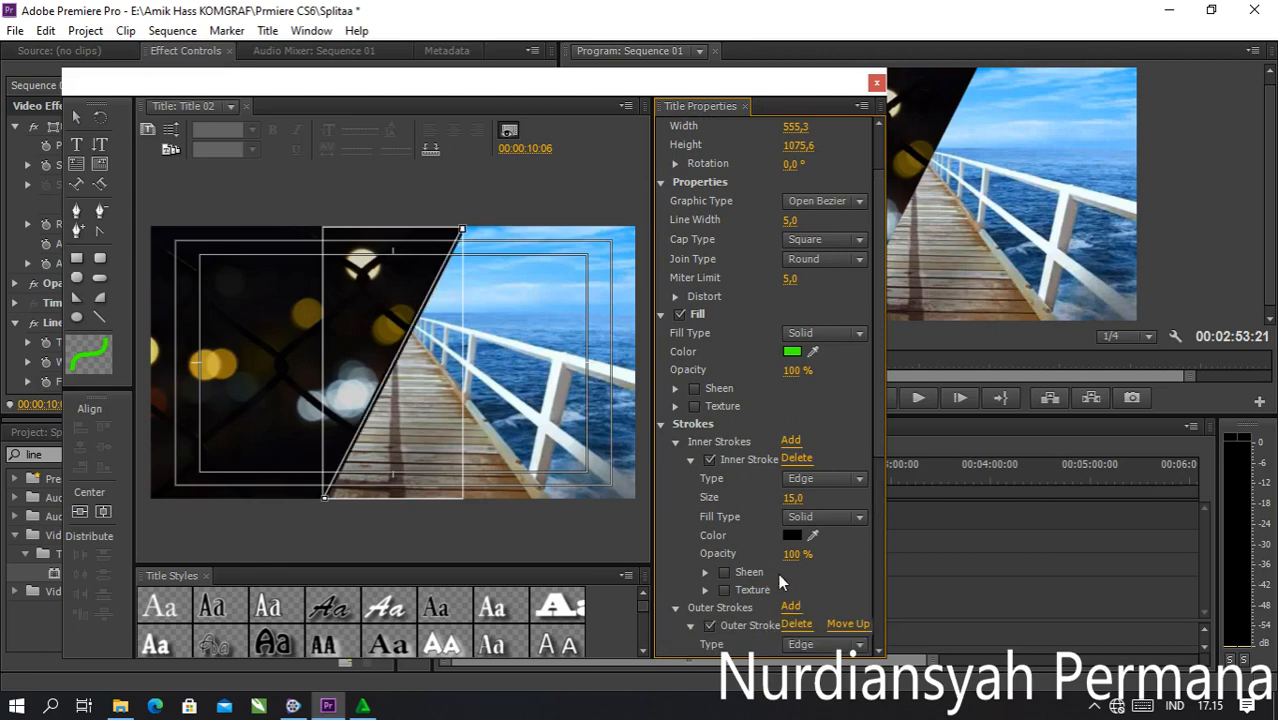
Step: Set the inner stroke's color to white and its fill type to Linear Gradient
{"action": "left_click", "coordinate": [813, 534]}
{"action": "left_click", "coordinate": [791, 535]}
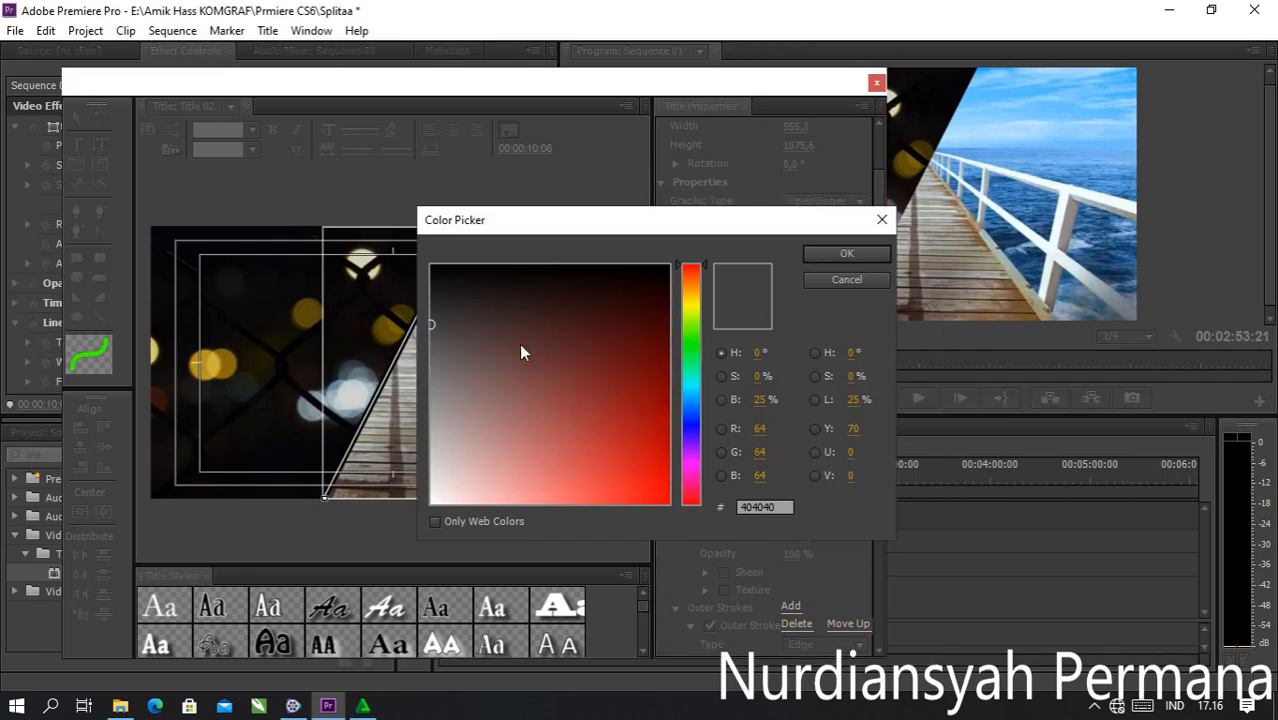
{"action": "left_click", "coordinate": [431, 279]}
{"action": "left_click_drag", "start_coordinate": [446, 343], "coordinate": [436, 515]}
{"action": "left_click", "coordinate": [838, 254]}
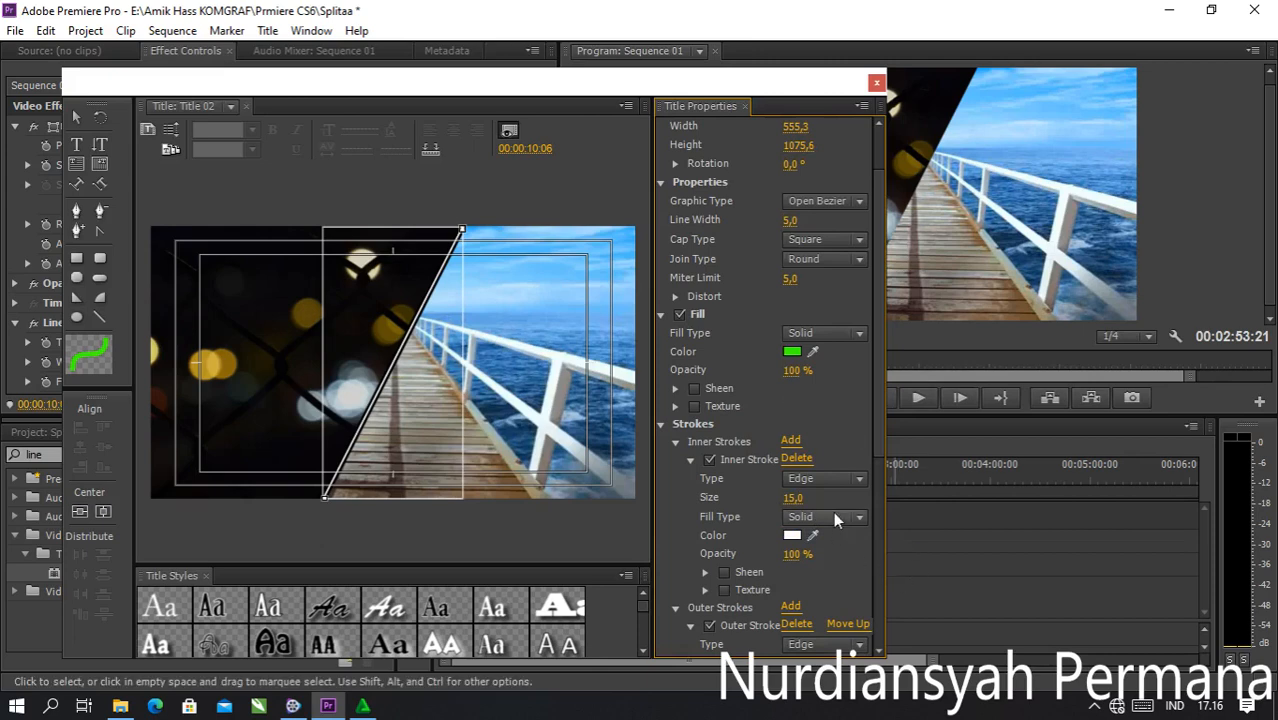
{"action": "scroll", "coordinate": [791, 519], "scroll_direction": "down", "scroll_amount": 1}
{"action": "left_click", "coordinate": [786, 549]}
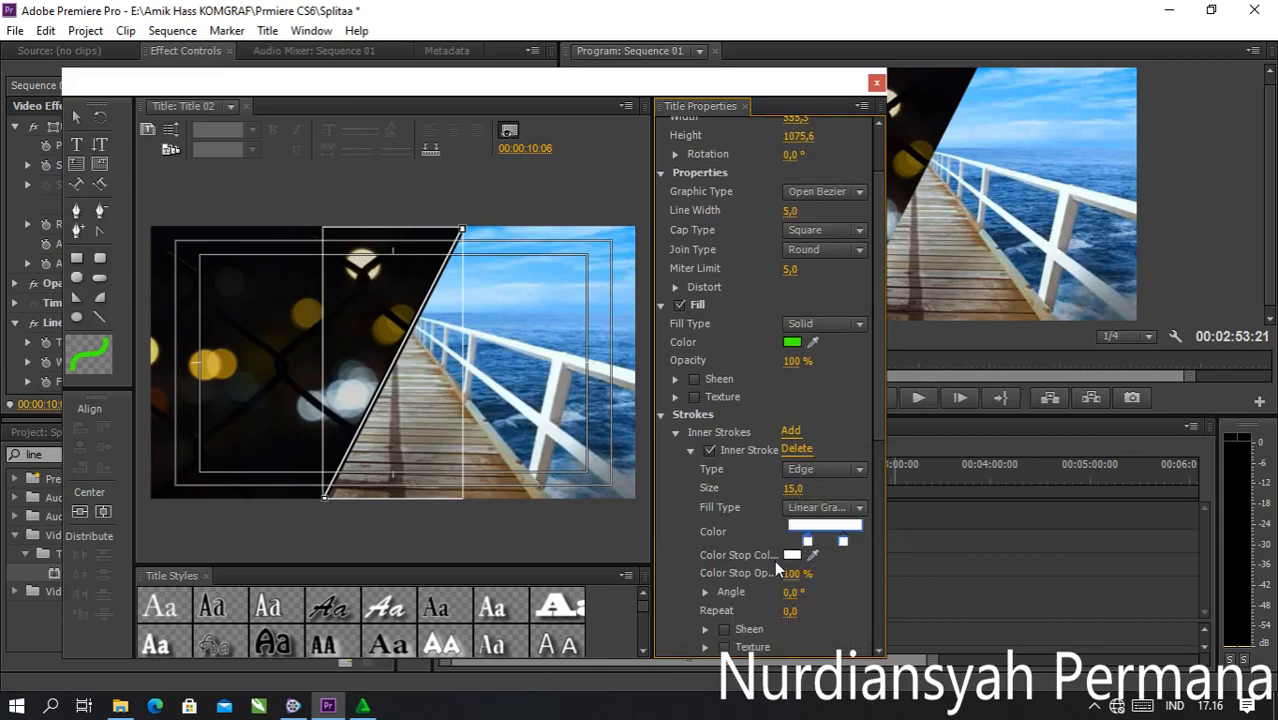
Step: Compare the line with and without its outer stroke, leave the stroke enabled, and set its color to white, FFFFFF
{"action": "left_click", "coordinate": [674, 424]}
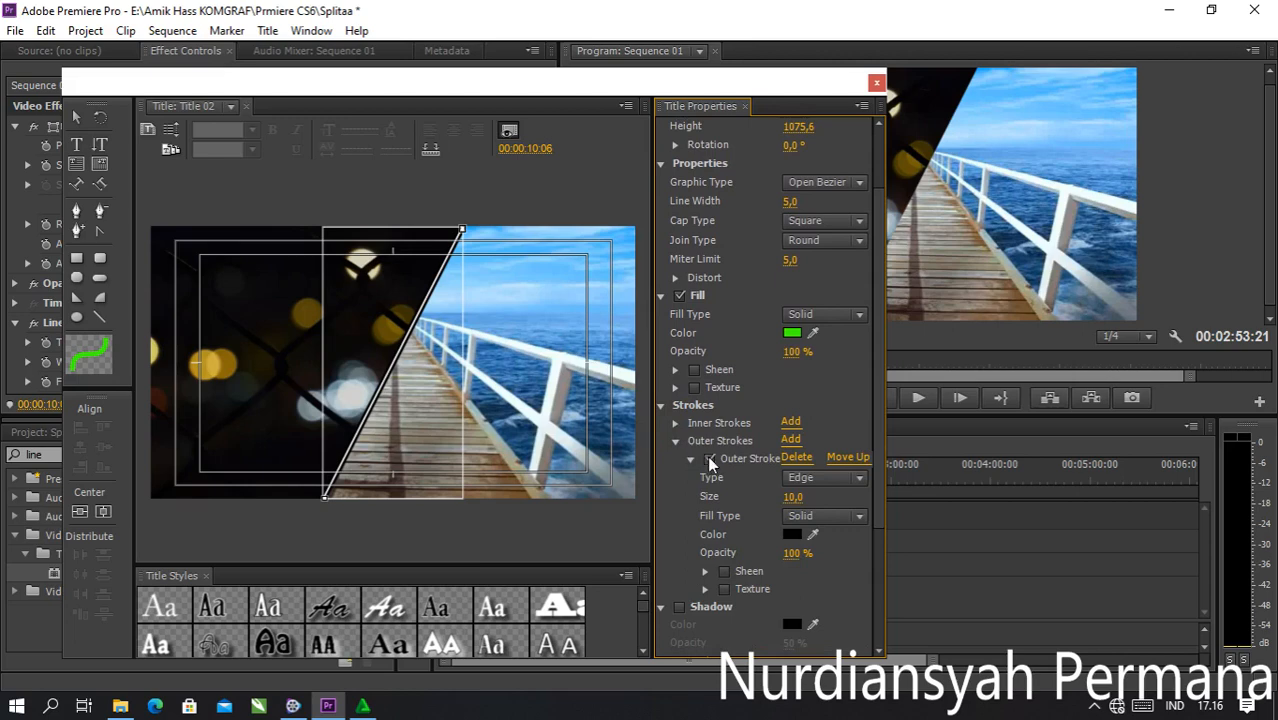
{"action": "left_click", "coordinate": [708, 458]}
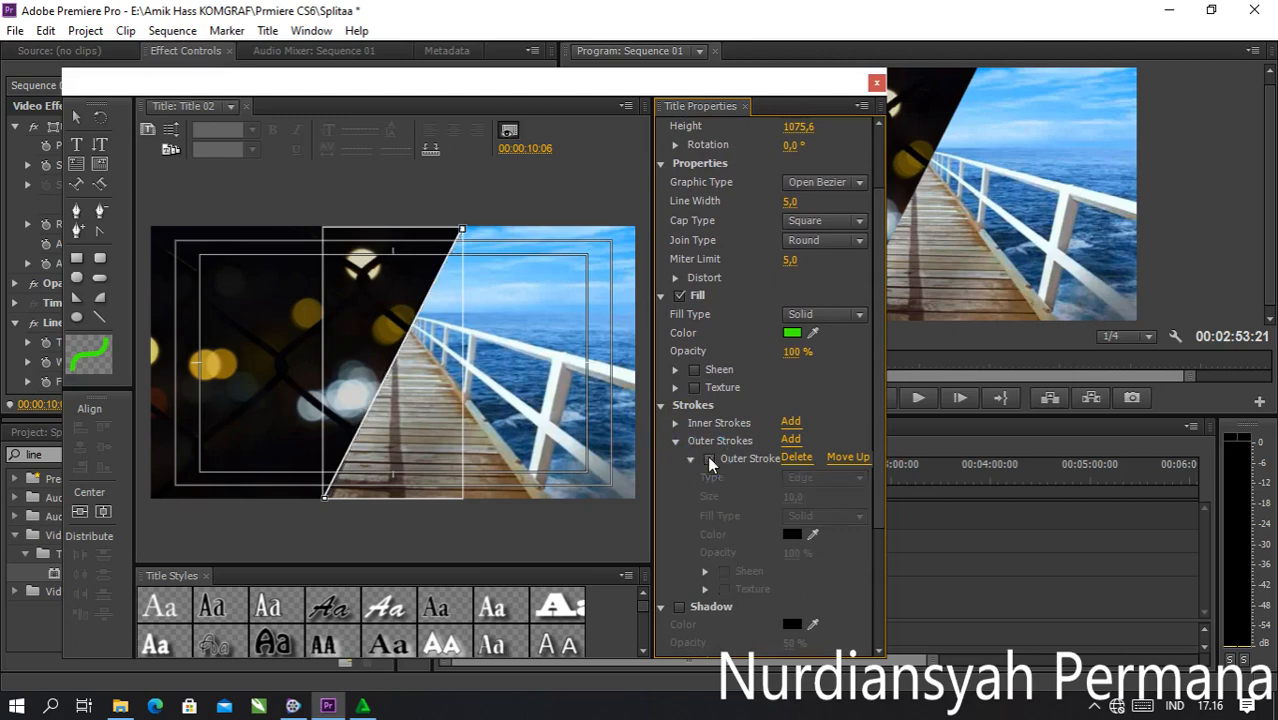
{"action": "left_click", "coordinate": [708, 457]}
{"action": "left_click", "coordinate": [708, 457]}
{"action": "left_click", "coordinate": [708, 458]}
{"action": "left_click", "coordinate": [791, 535]}
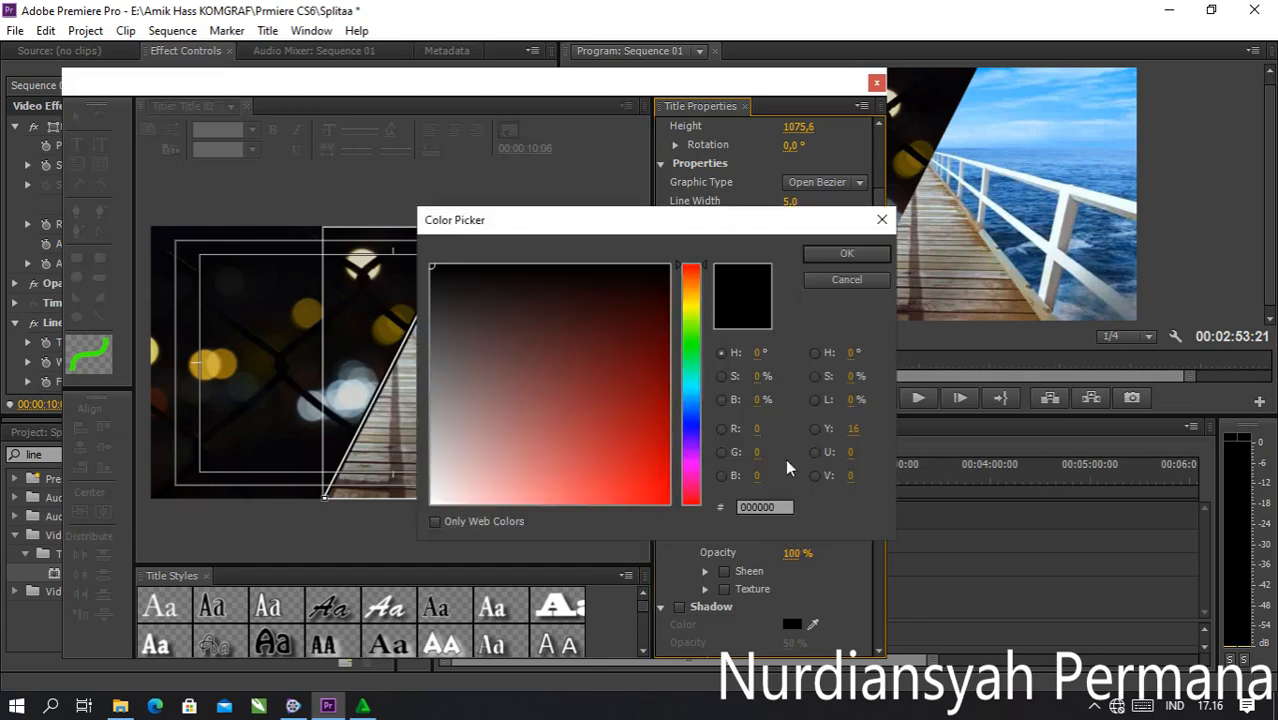
{"action": "left_click_drag", "start_coordinate": [550, 396], "coordinate": [405, 530]}
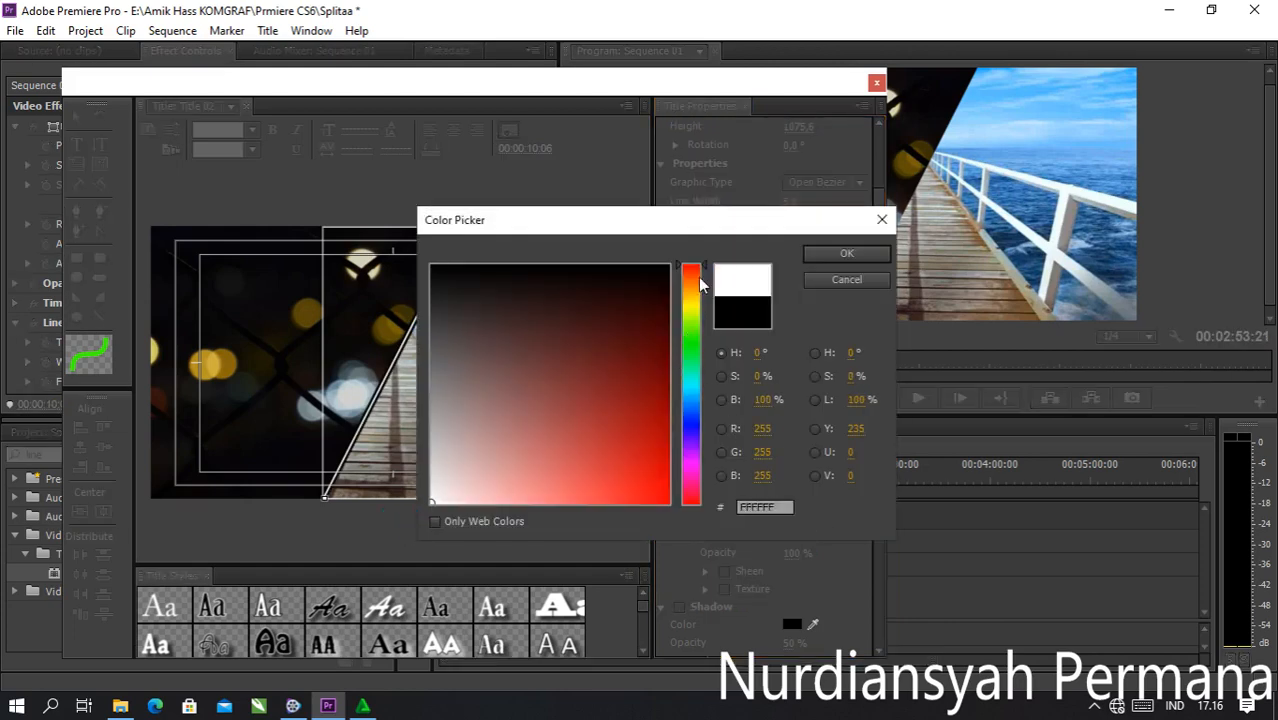
{"action": "left_click", "coordinate": [842, 253]}
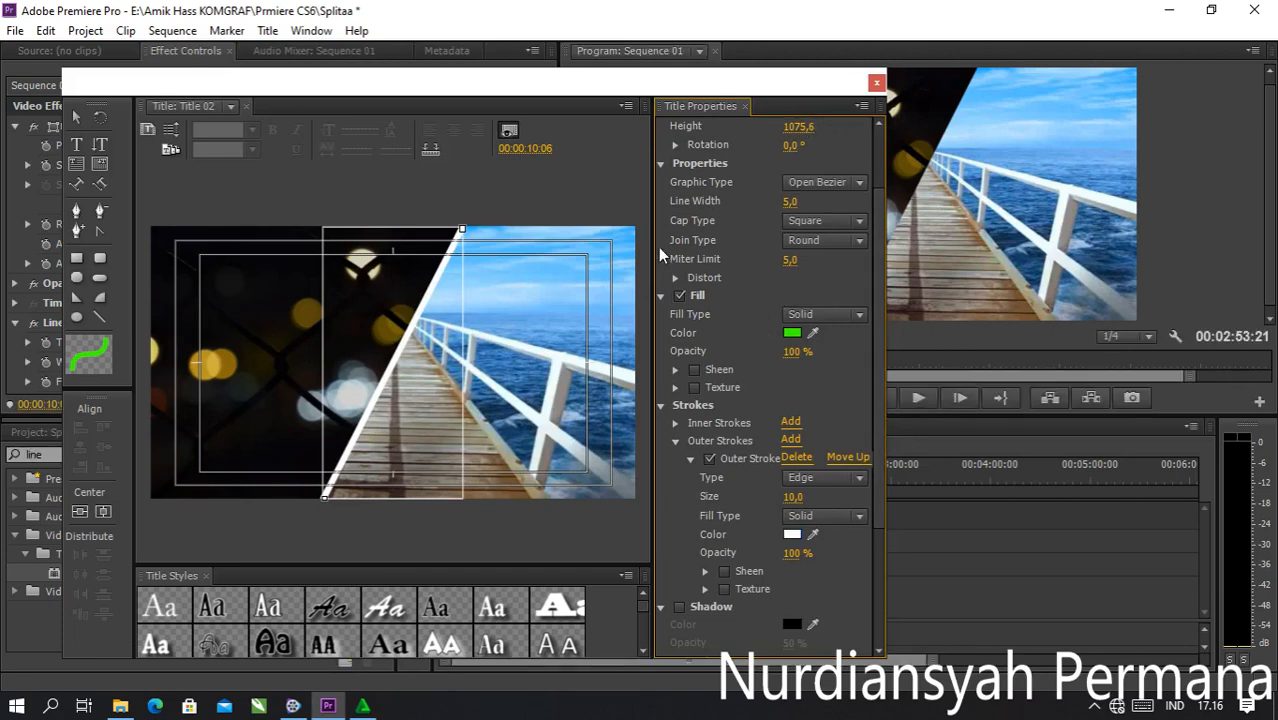
Step: Close the title editor, place Title 02 at the start of Video 3, and extend it to the end of the sea clip
{"action": "left_click", "coordinate": [876, 83]}
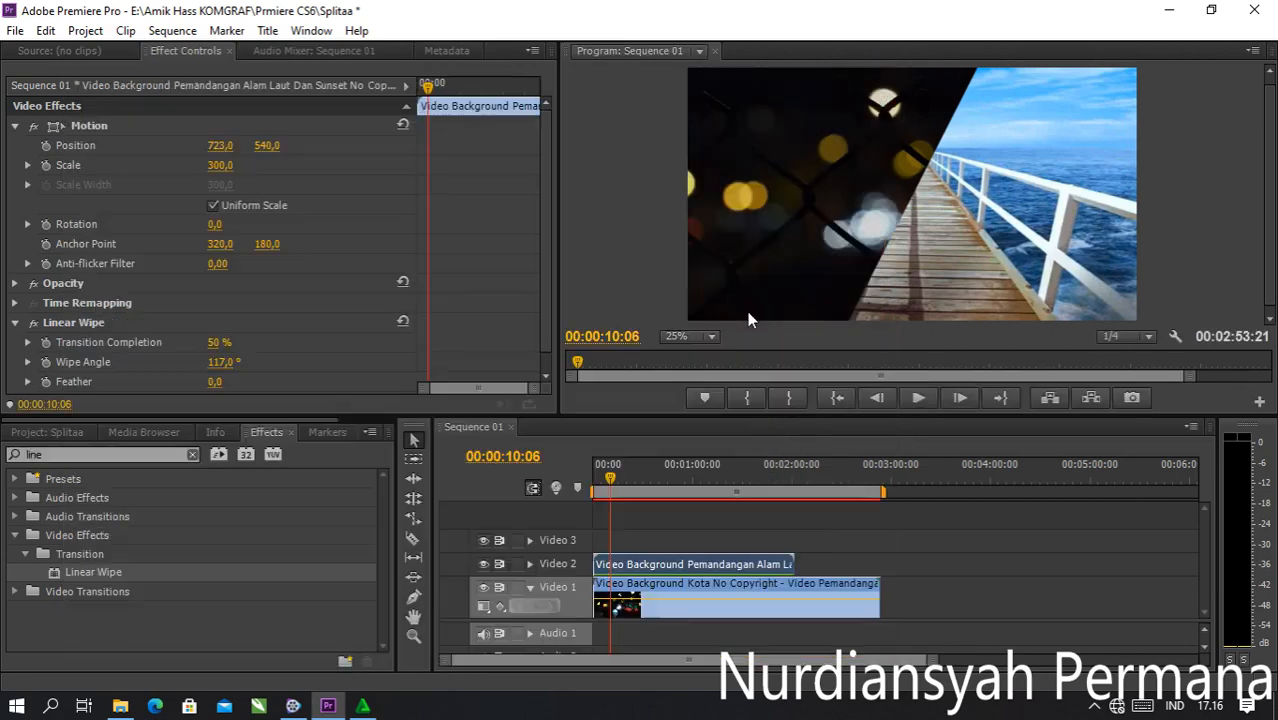
{"action": "left_click", "coordinate": [44, 432]}
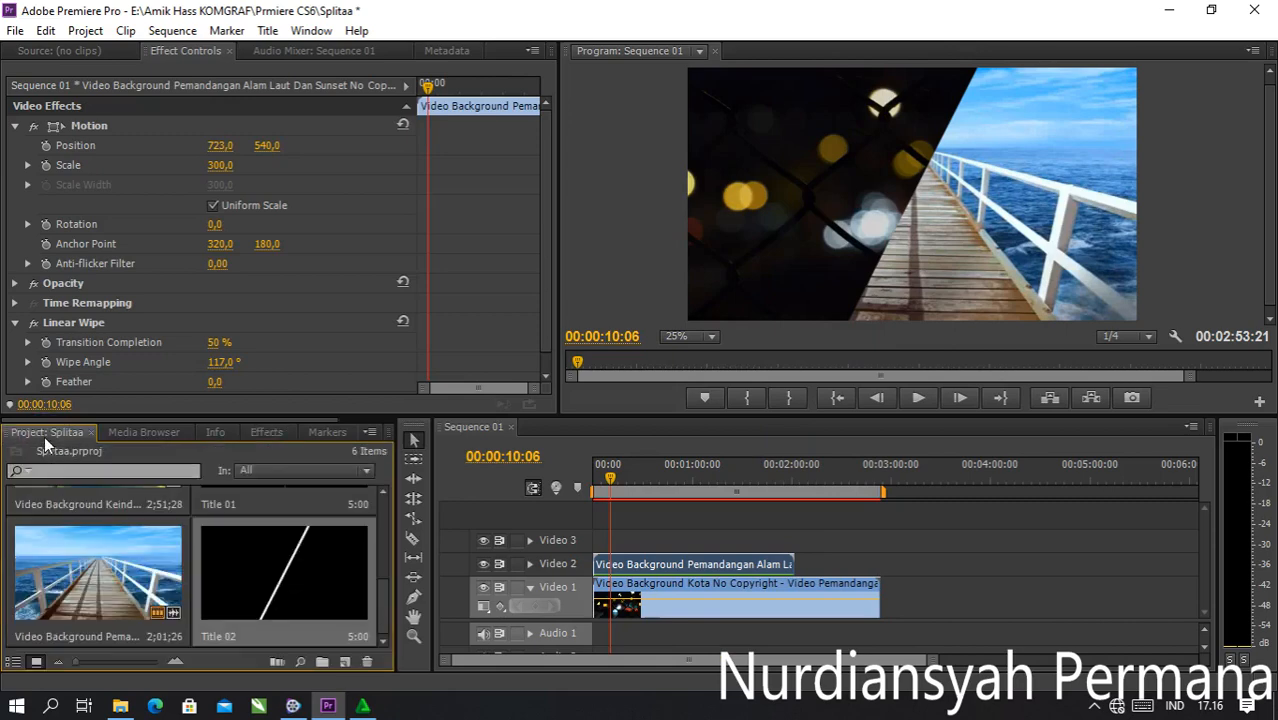
{"action": "left_click_drag", "start_coordinate": [285, 575], "coordinate": [797, 545]}
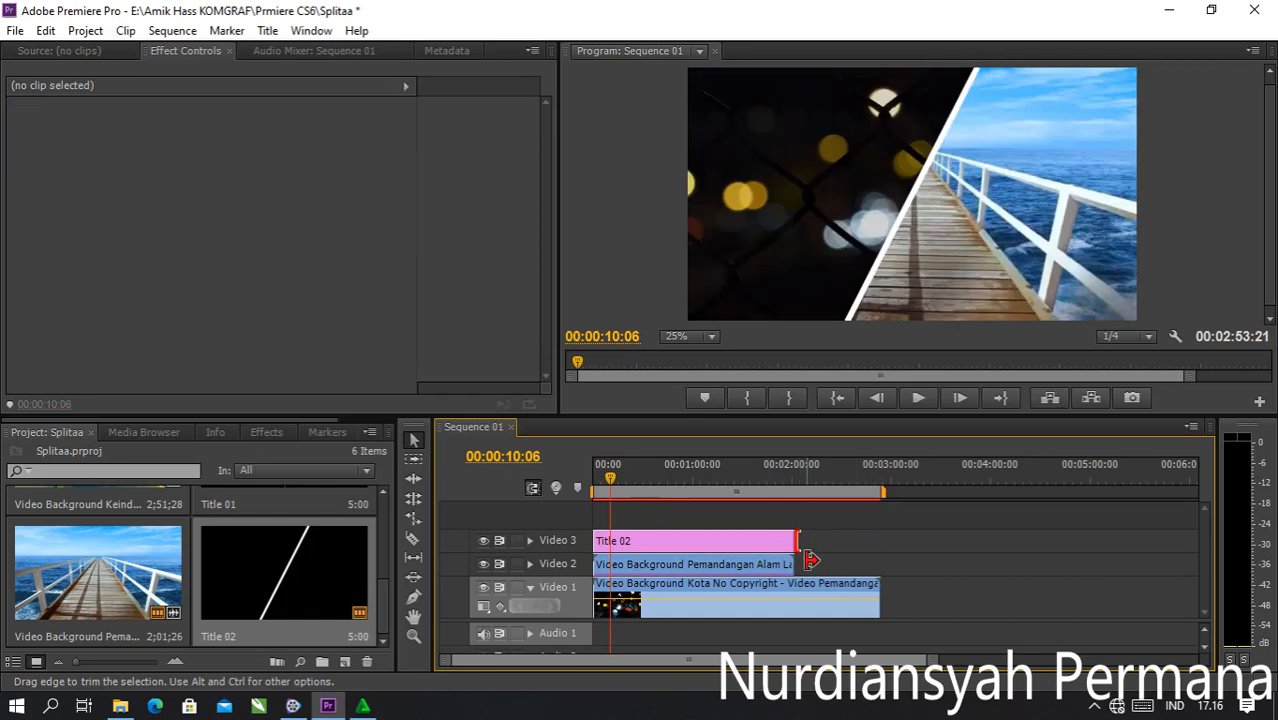
Step: Play back about the first 24 seconds of the diagonal split screen with its dividing line, and minimize the program
{"action": "left_click", "coordinate": [608, 480]}
{"action": "left_click_drag", "start_coordinate": [608, 480], "coordinate": [588, 479]}
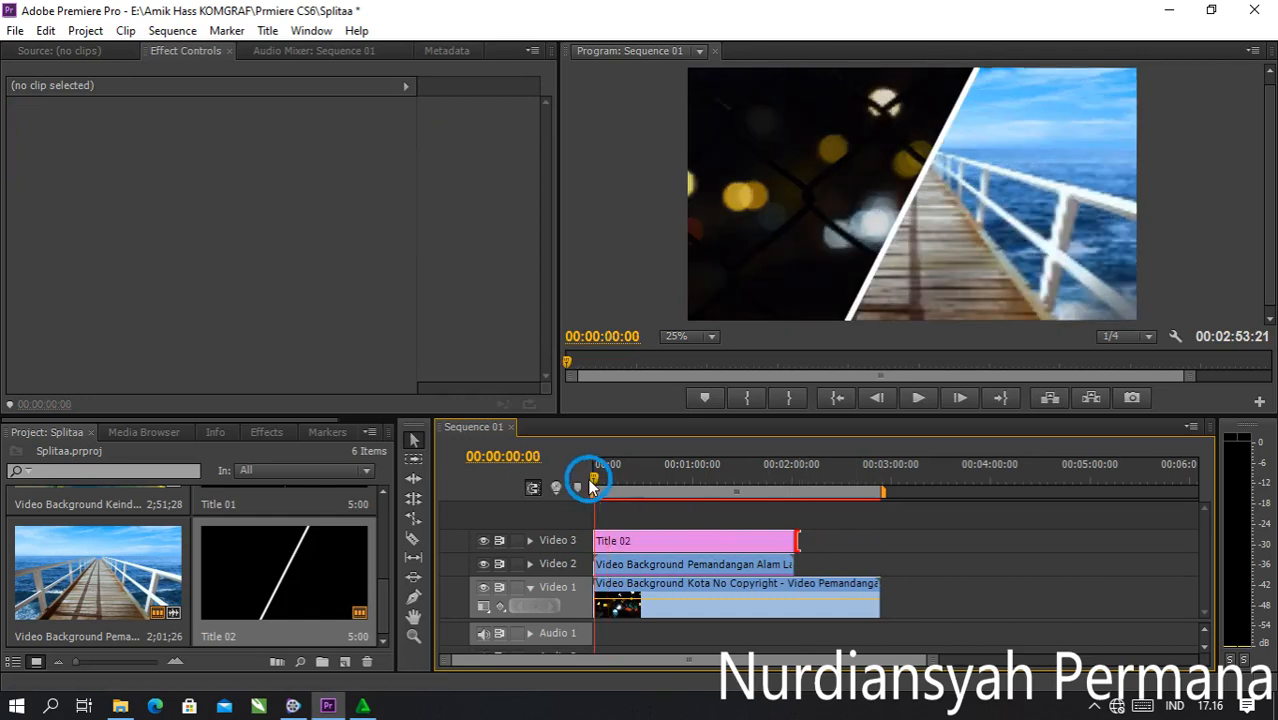
{"action": "key", "text": "space"}
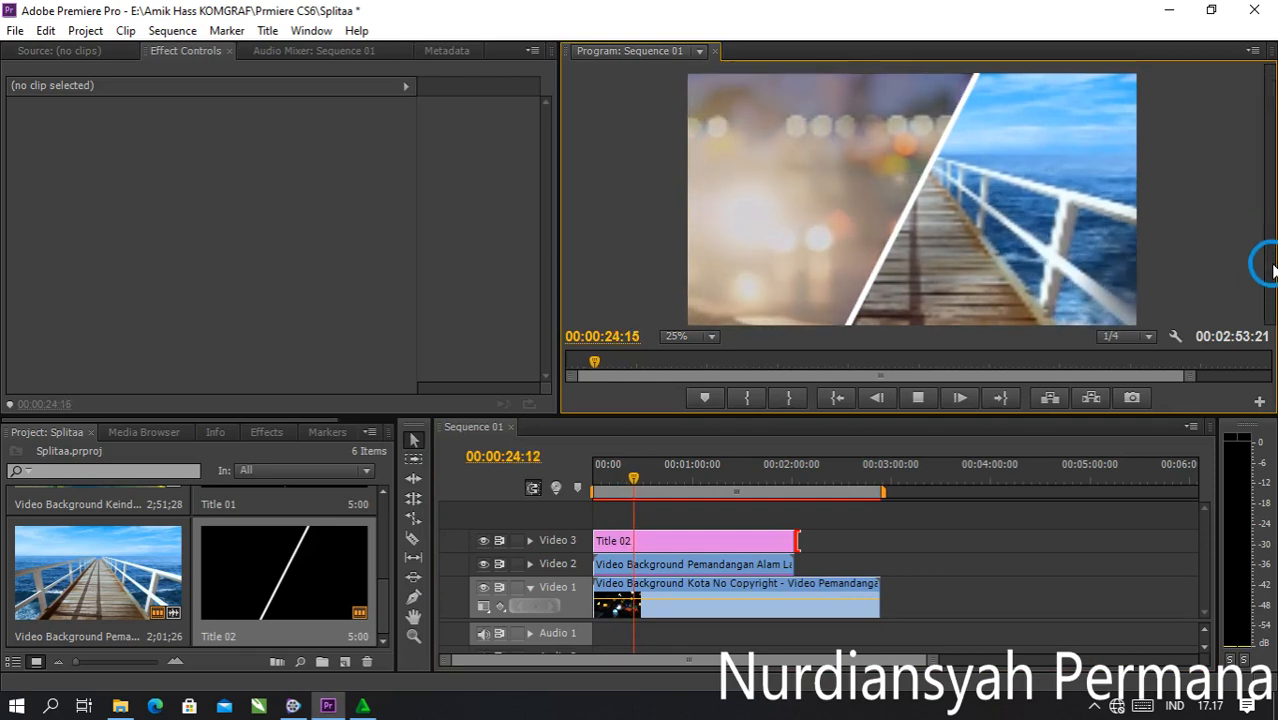
{"action": "left_click", "coordinate": [1175, 17]}
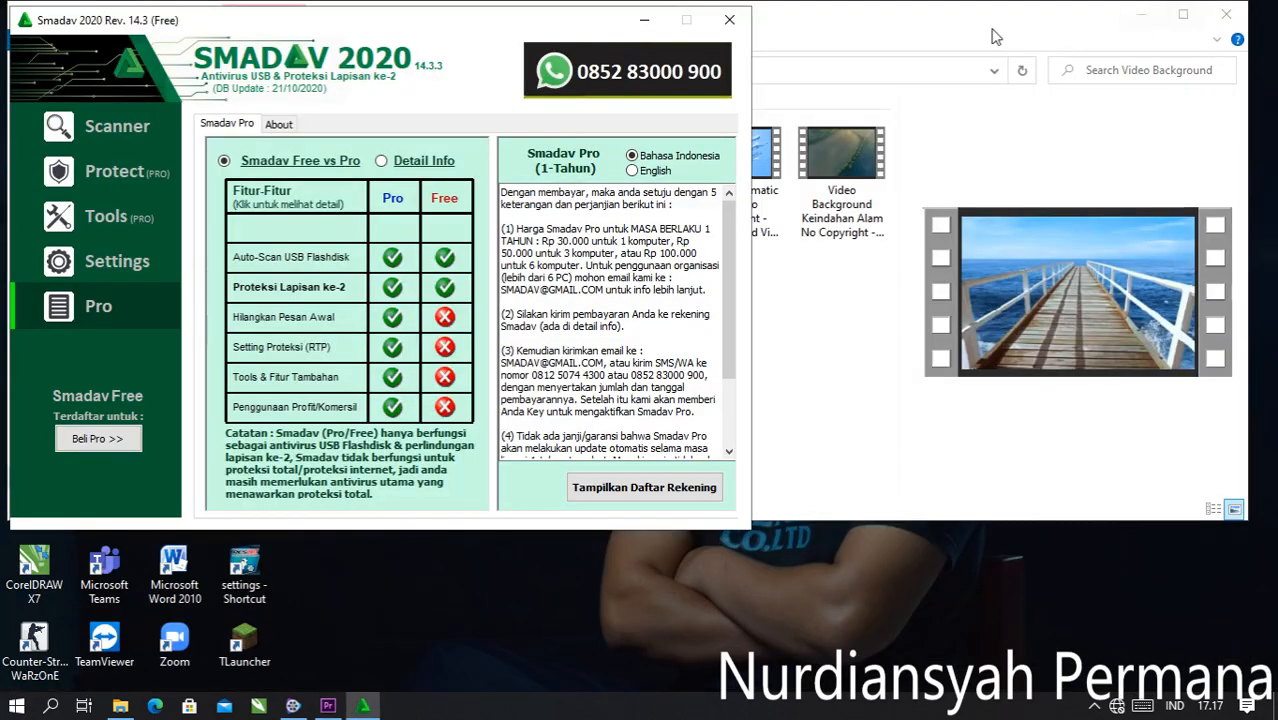